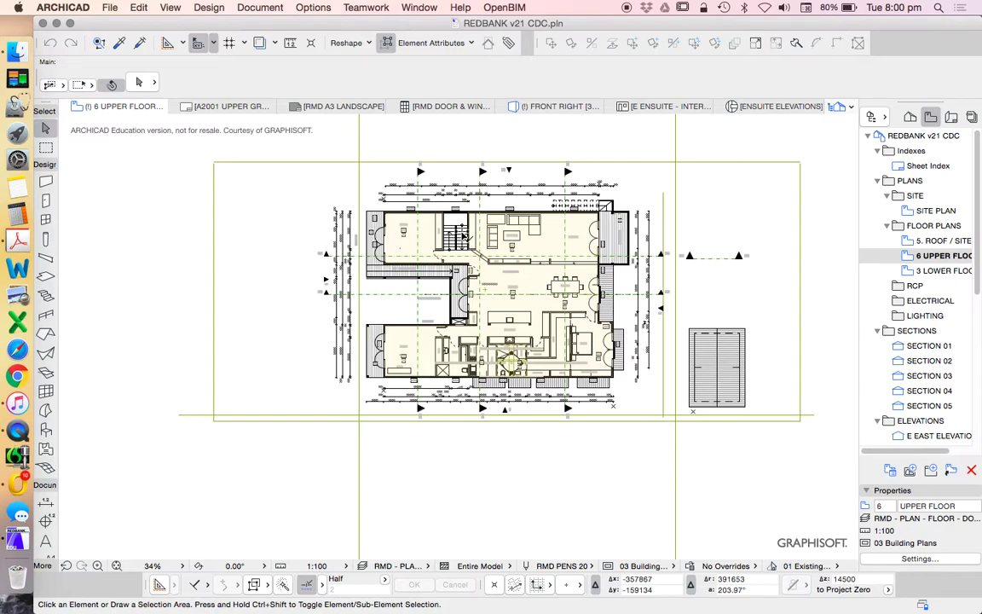
Step: Inspect the layers of the BED 1 bed, kitchen bench, floor fill and dimension chain
scroll(563, 258, up, 3)
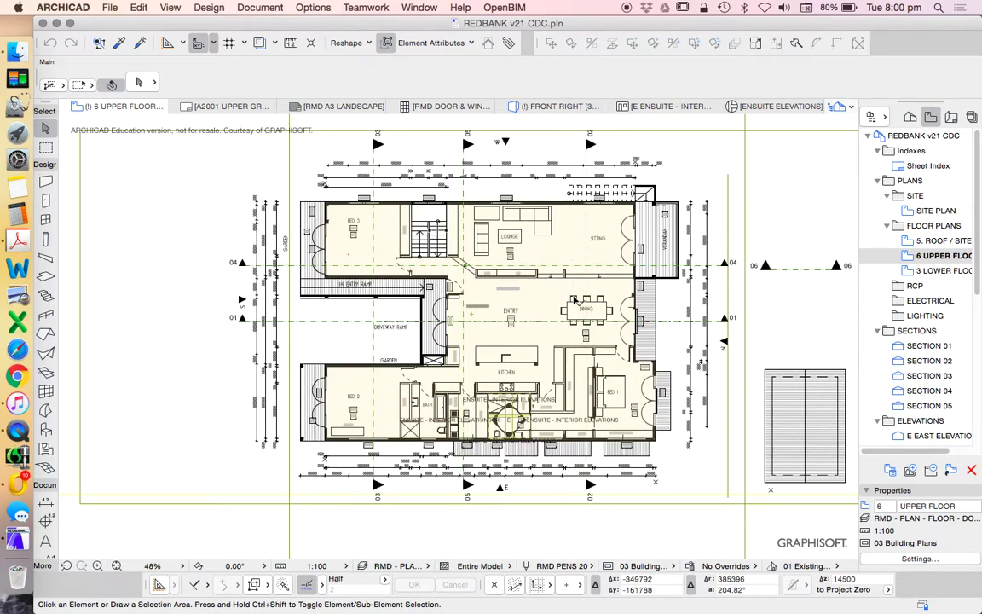
scroll(550, 264, up, 2)
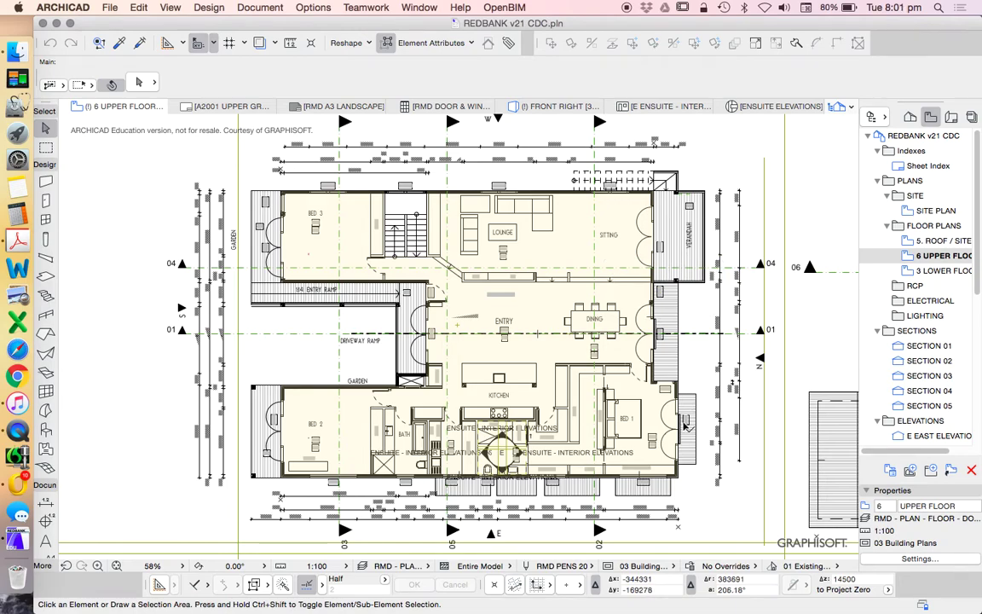
scroll(672, 458, up, 2)
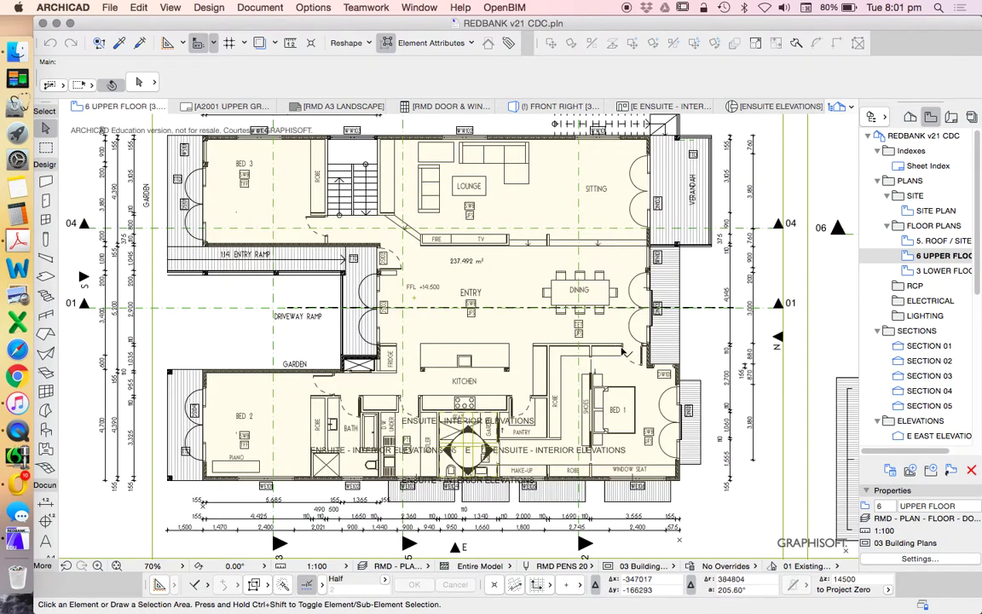
scroll(605, 300, down, 2)
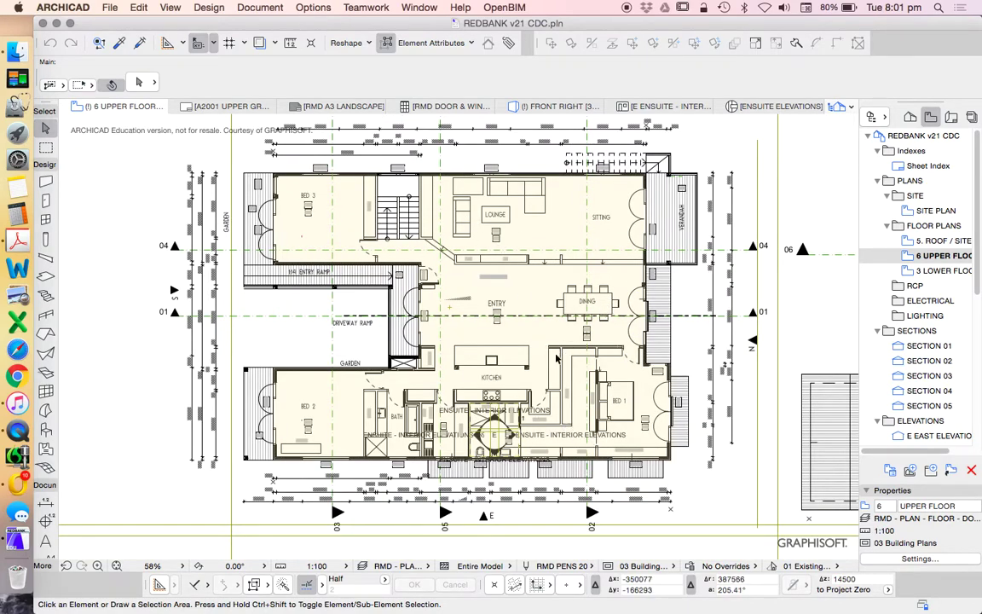
scroll(526, 386, up, 2)
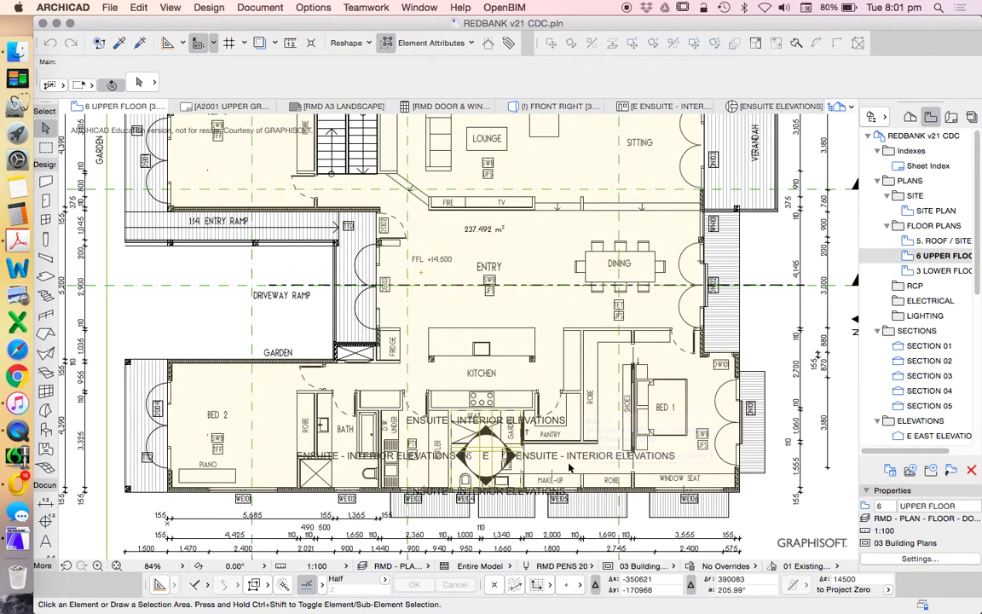
scroll(524, 488, down, 1)
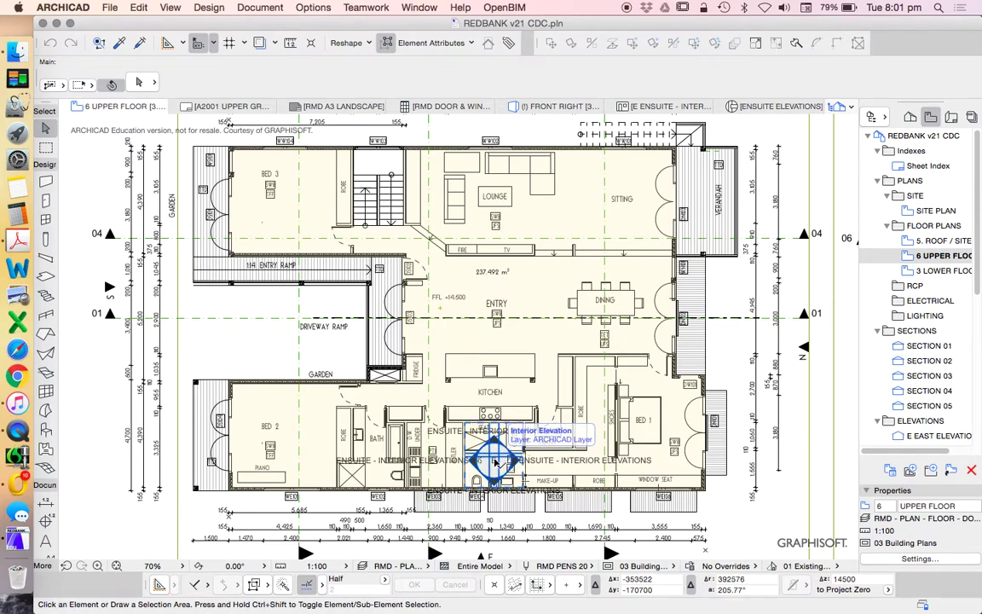
click(659, 400)
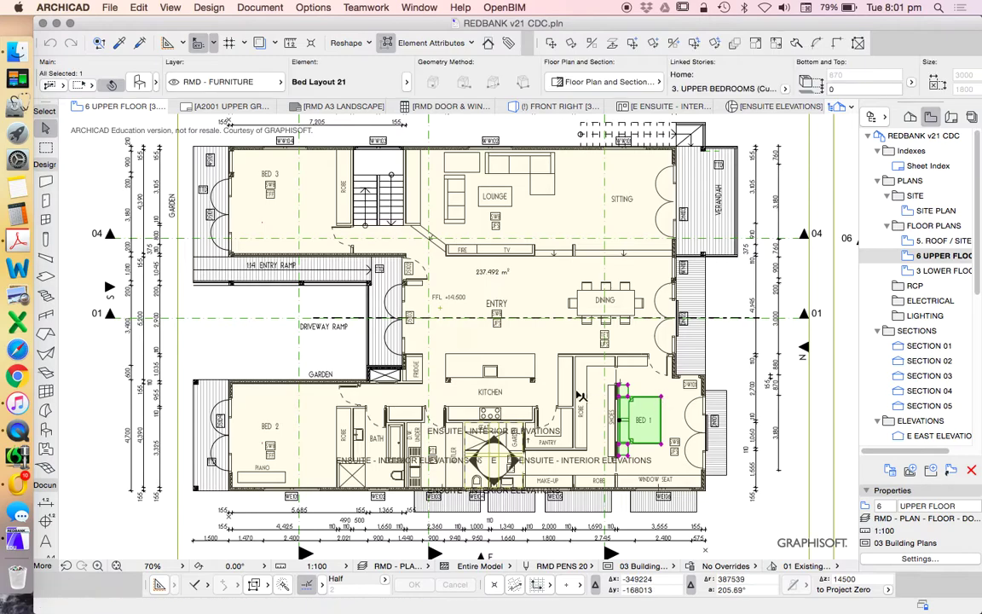
click(508, 360)
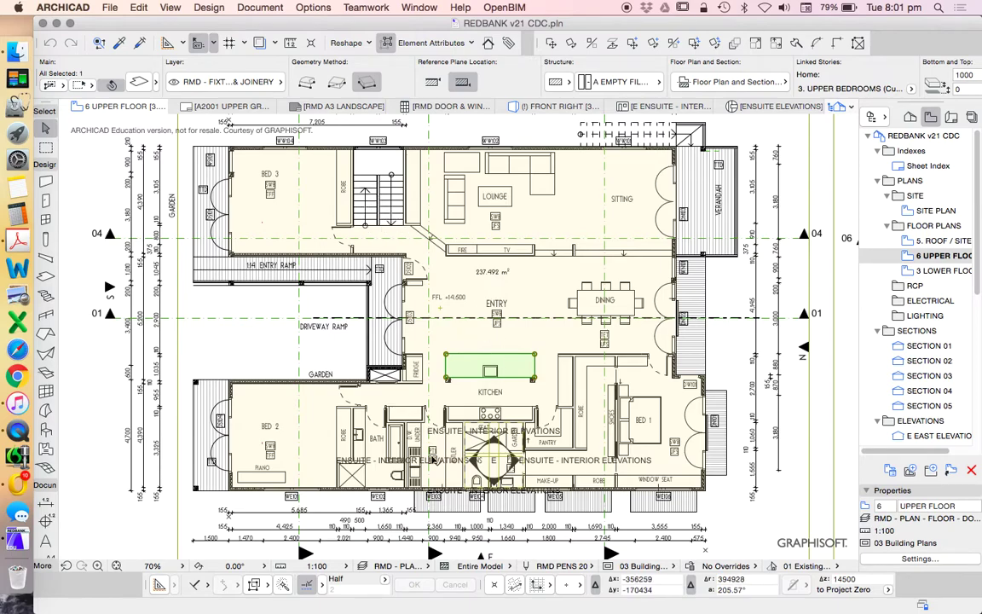
click(446, 394)
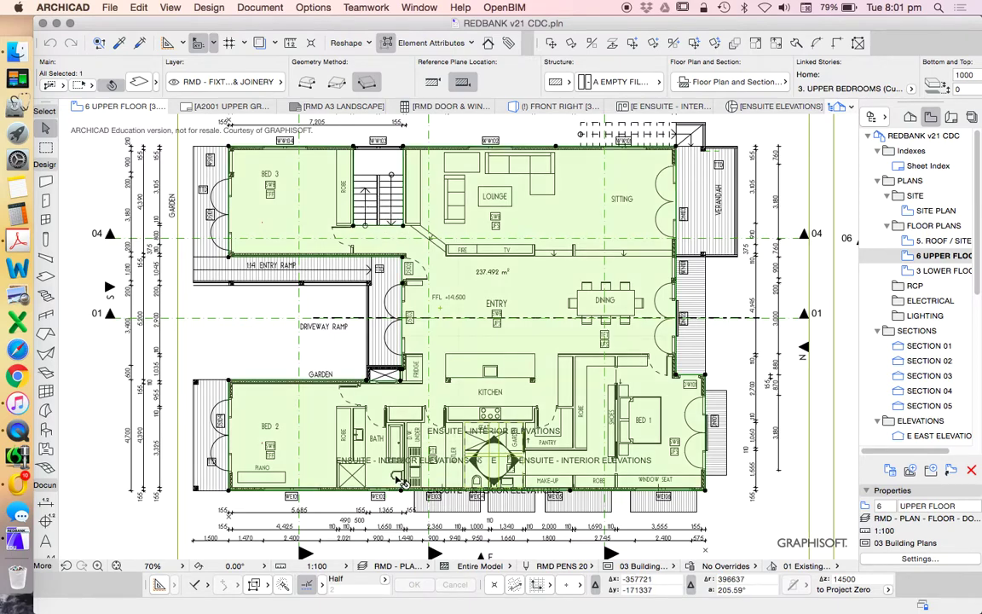
scroll(355, 425, down, 3)
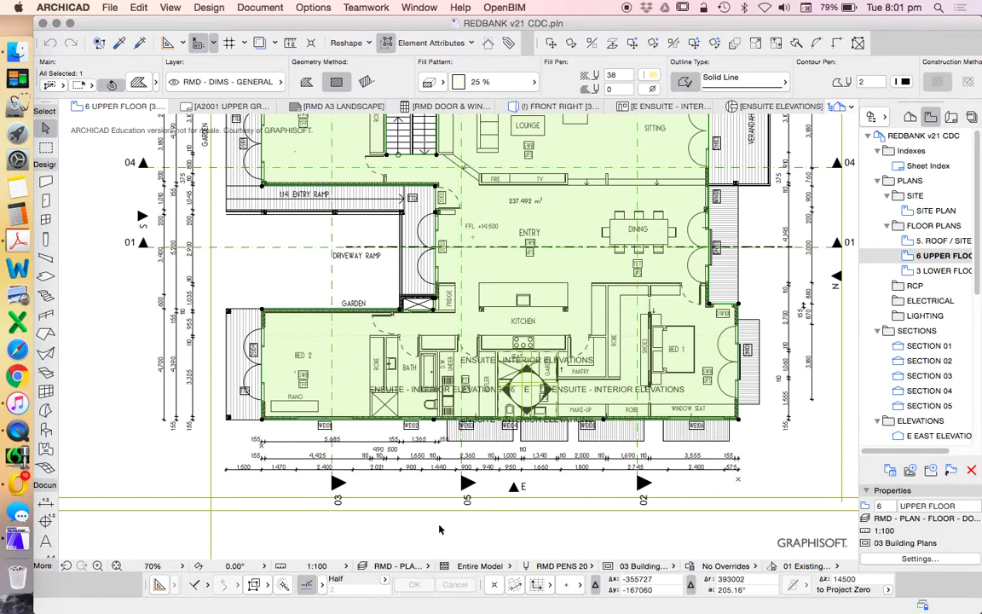
key(Escape)
click(362, 442)
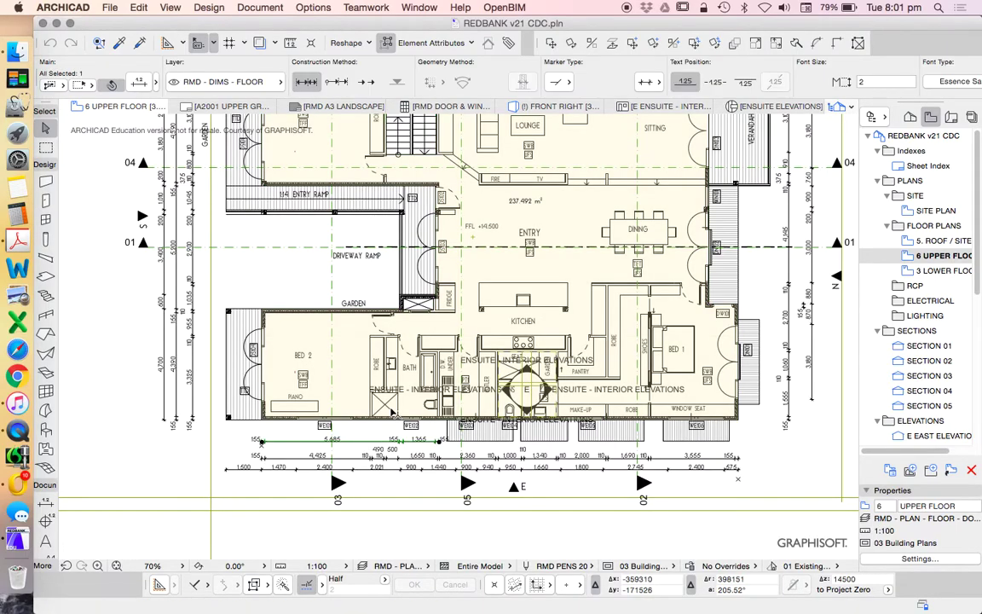
scroll(375, 435, up, 3)
scroll(396, 433, down, 5)
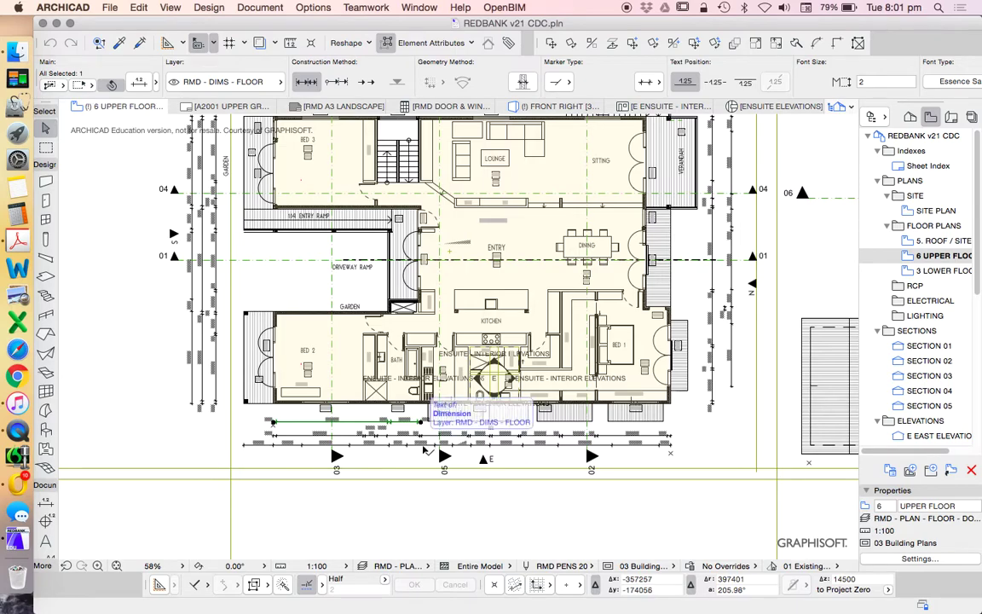
scroll(580, 432, up, 2)
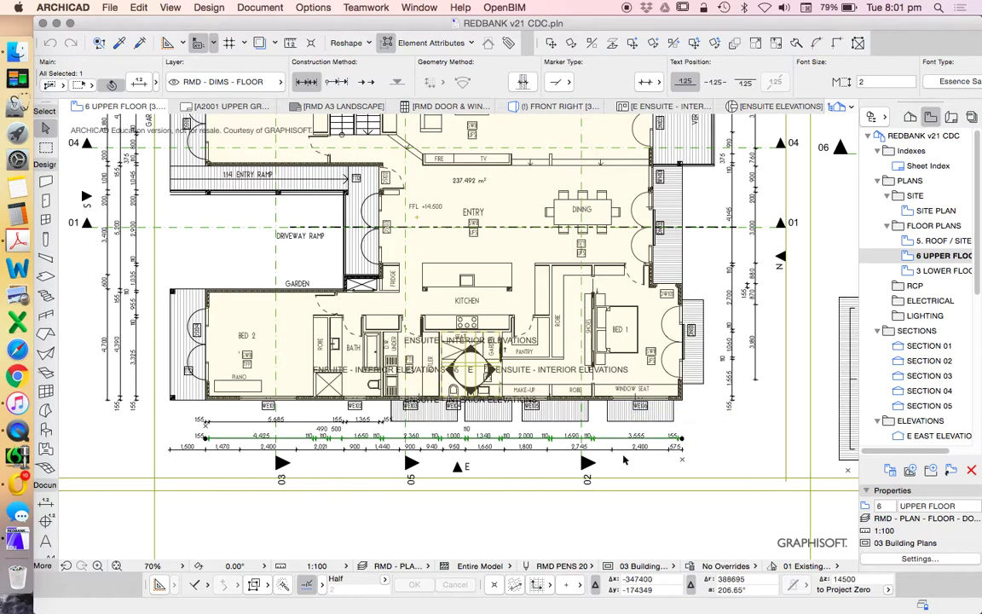
scroll(625, 462, down, 2)
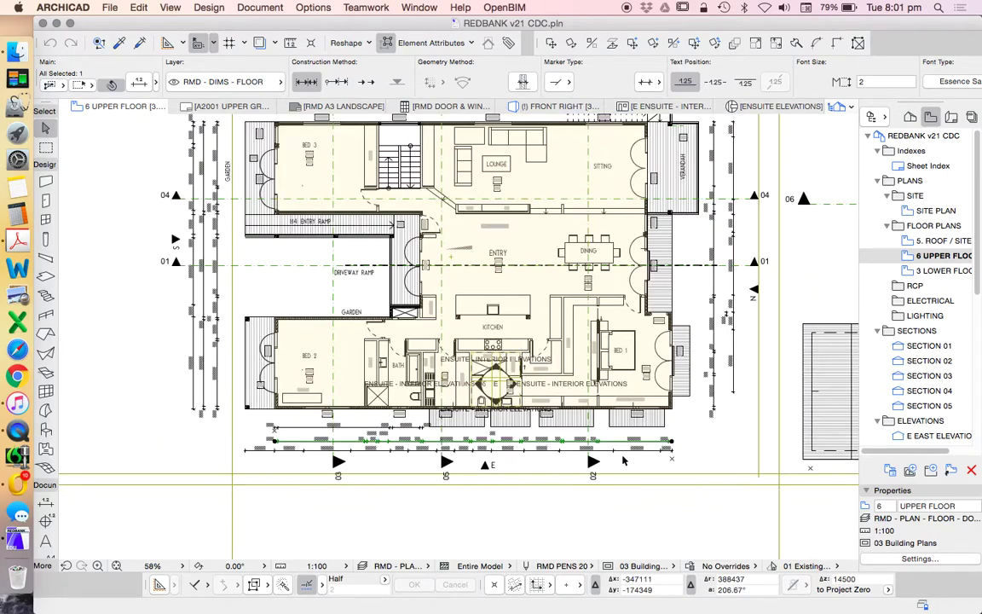
scroll(629, 474, down, 2)
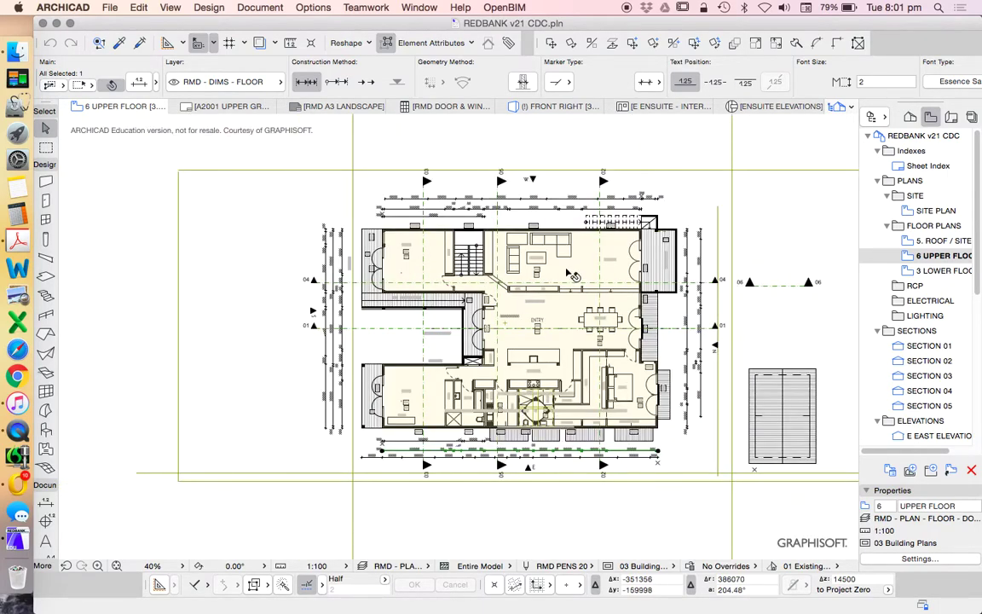
scroll(605, 284, up, 2)
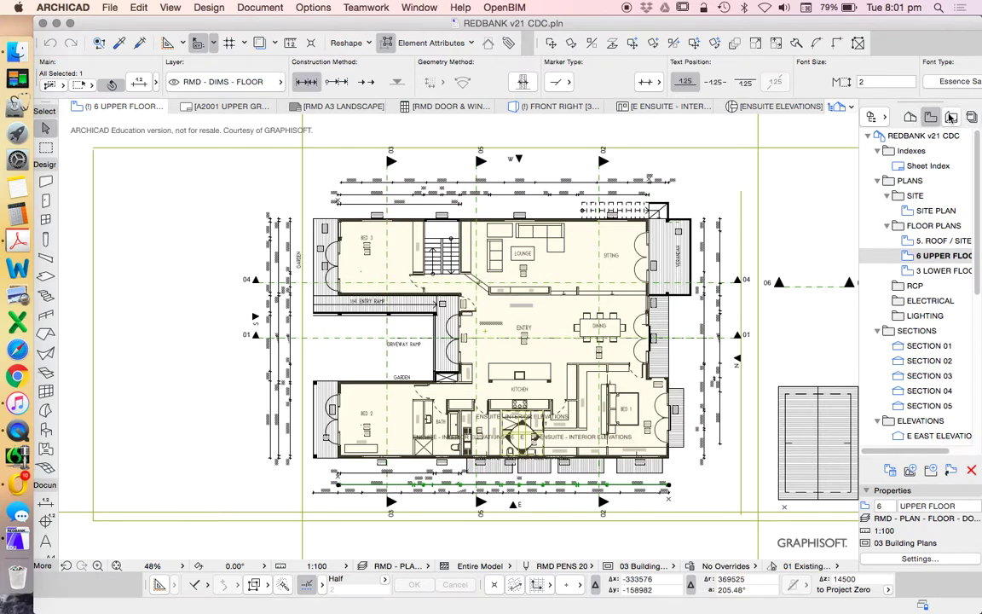
Step: Browse the Navigator's project map, layouts and publisher sets, then open the FLOOR PLANS views
click(912, 117)
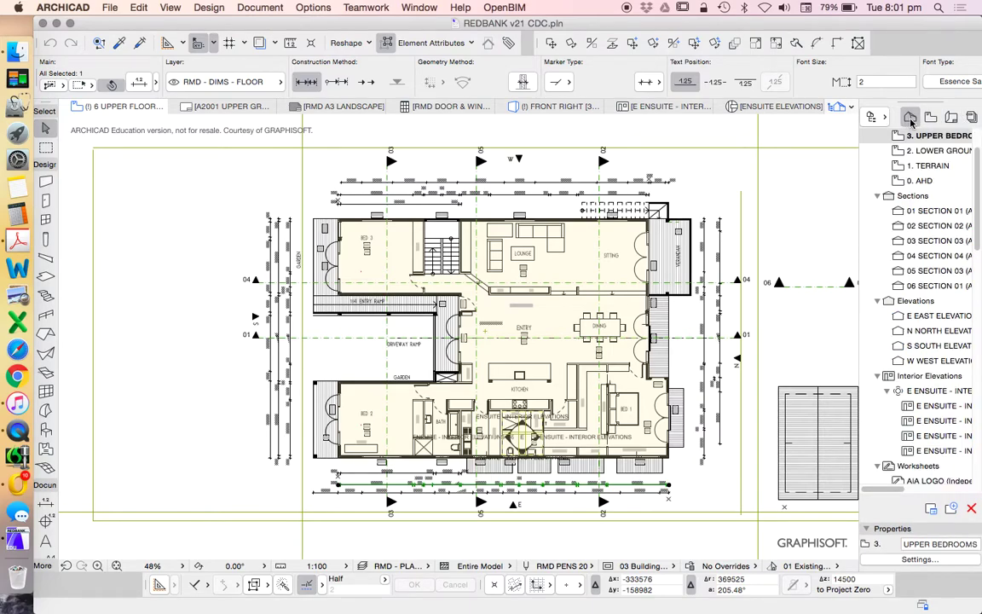
click(953, 118)
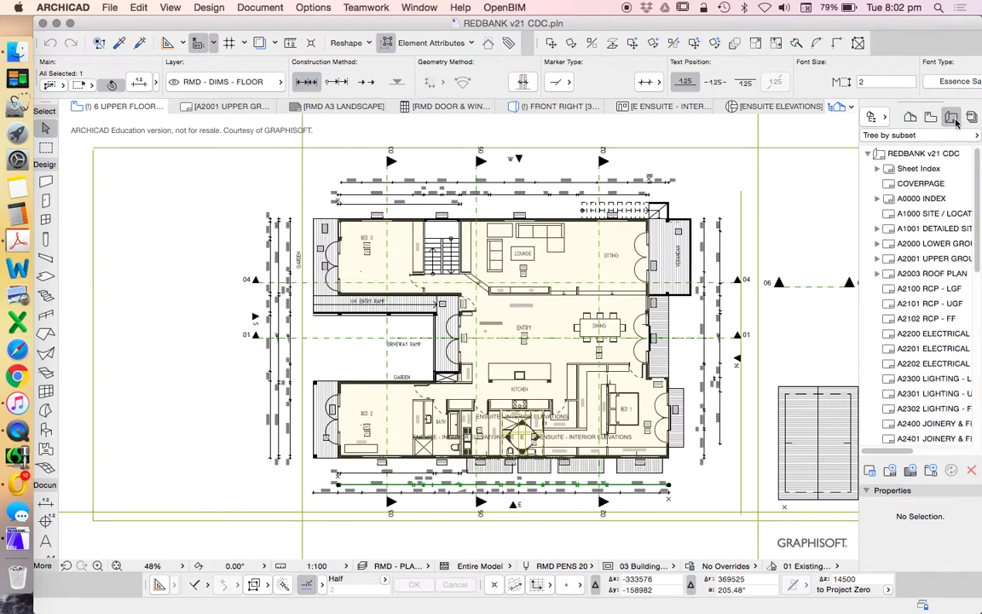
click(972, 117)
click(931, 117)
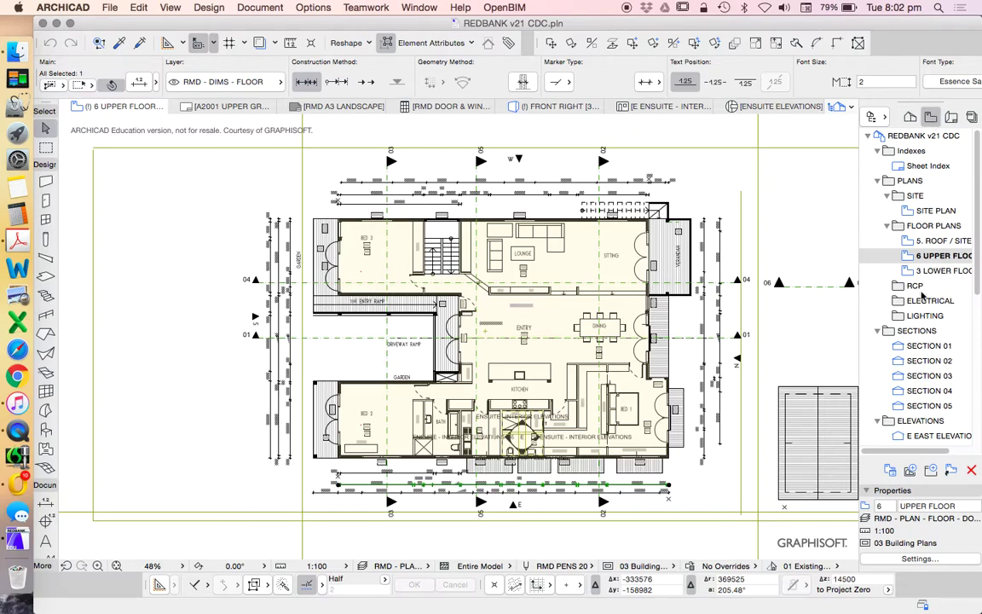
click(924, 228)
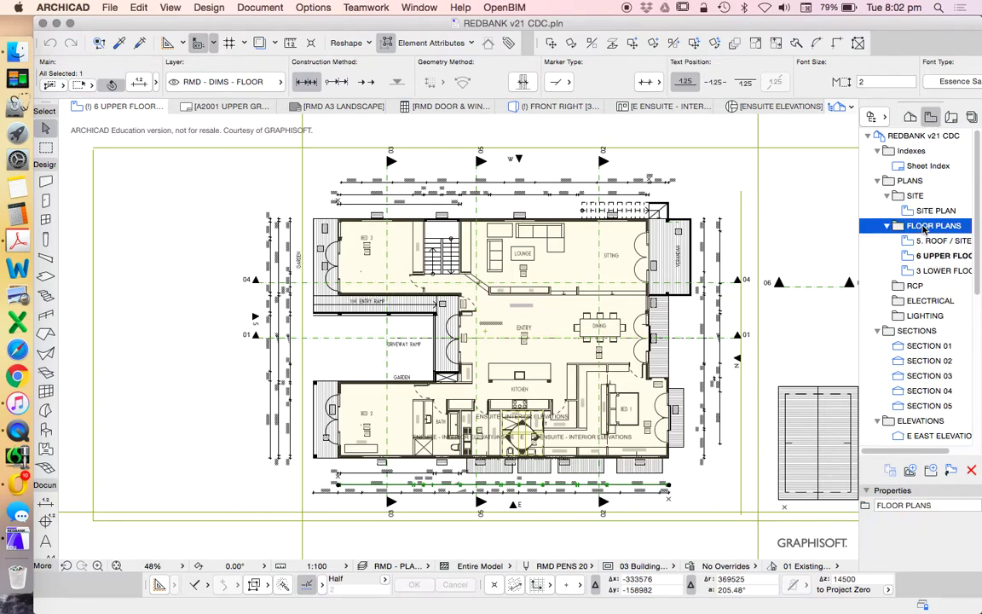
scroll(909, 281, down, 1)
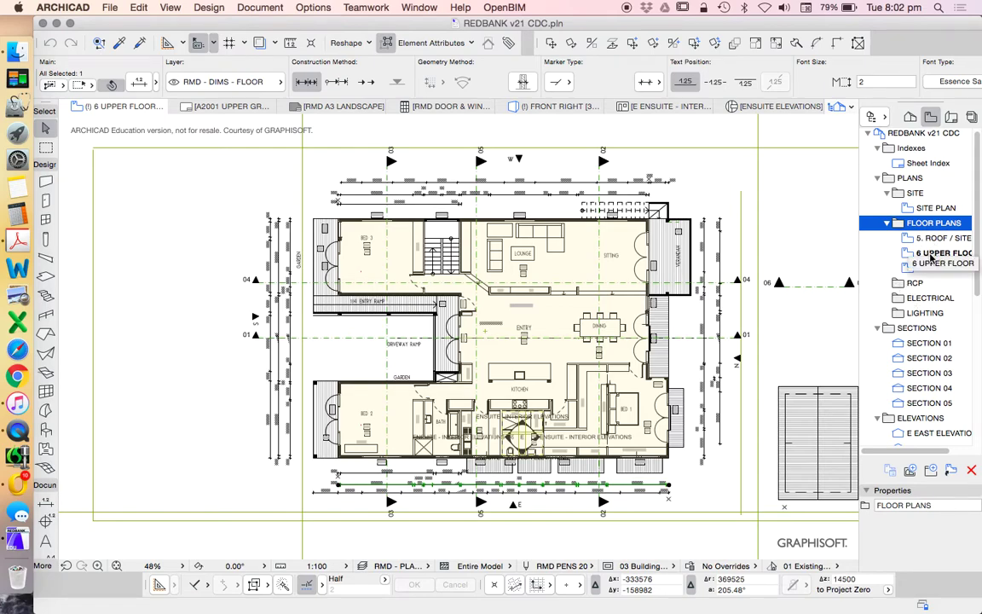
Step: Review the 6 UPPER FLOOR view settings' layer combinations, leaving them unchanged
right_click(935, 255)
click(879, 590)
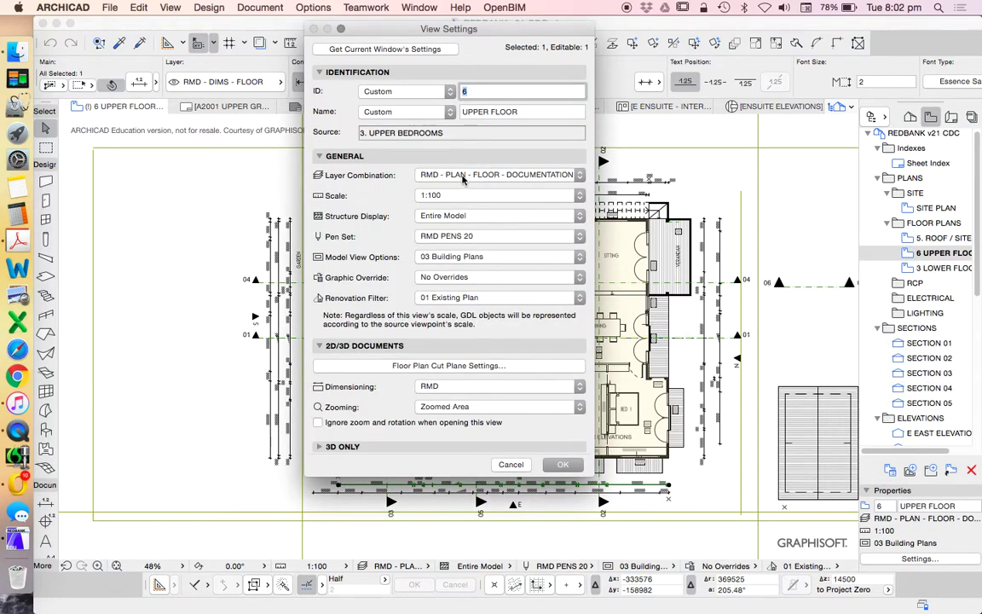
click(501, 175)
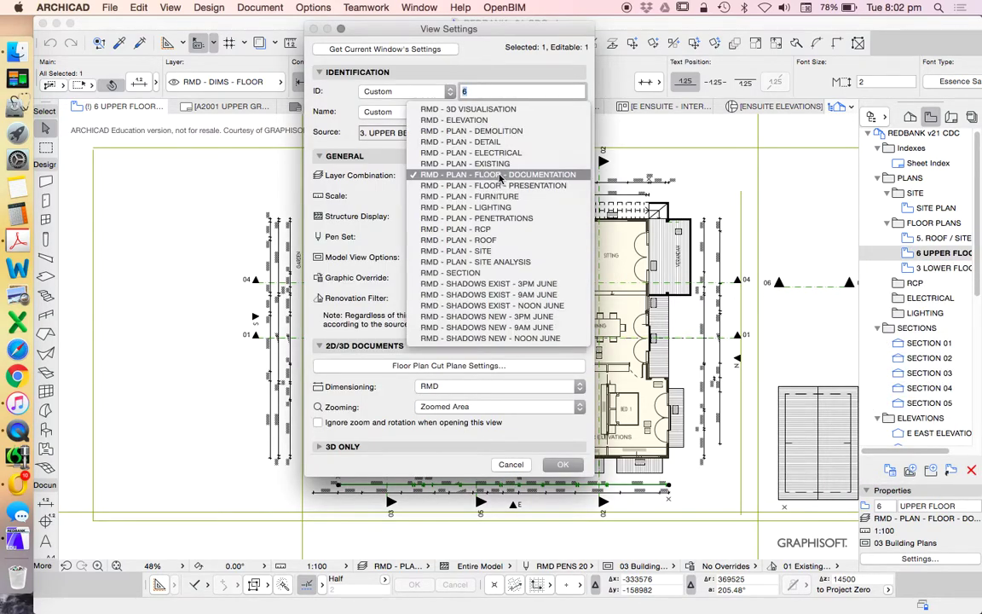
click(563, 464)
click(567, 464)
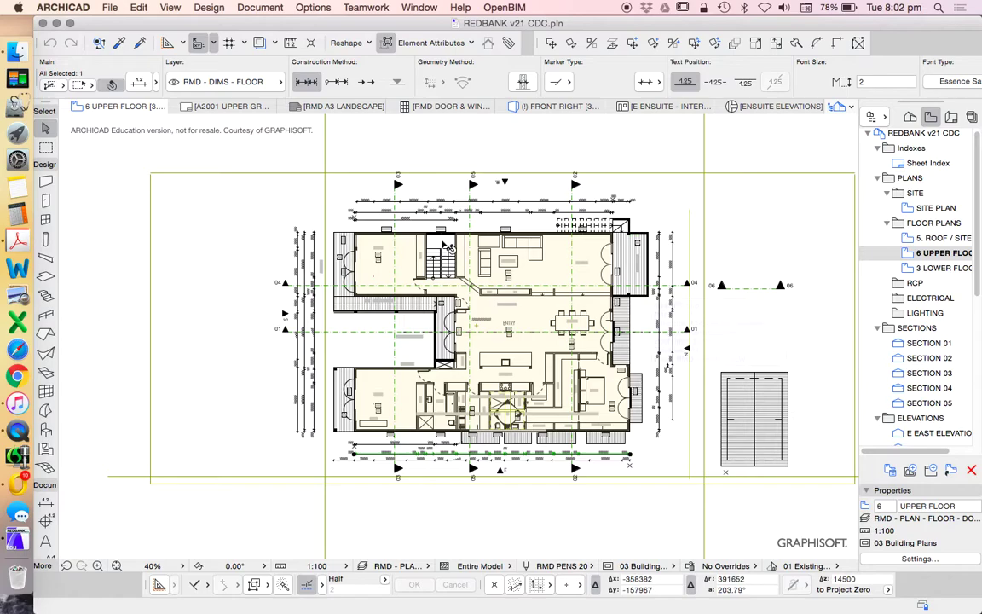
Step: Inspect the RMD - PLAN - RCP layer combination in Layer Settings
key(super+l)
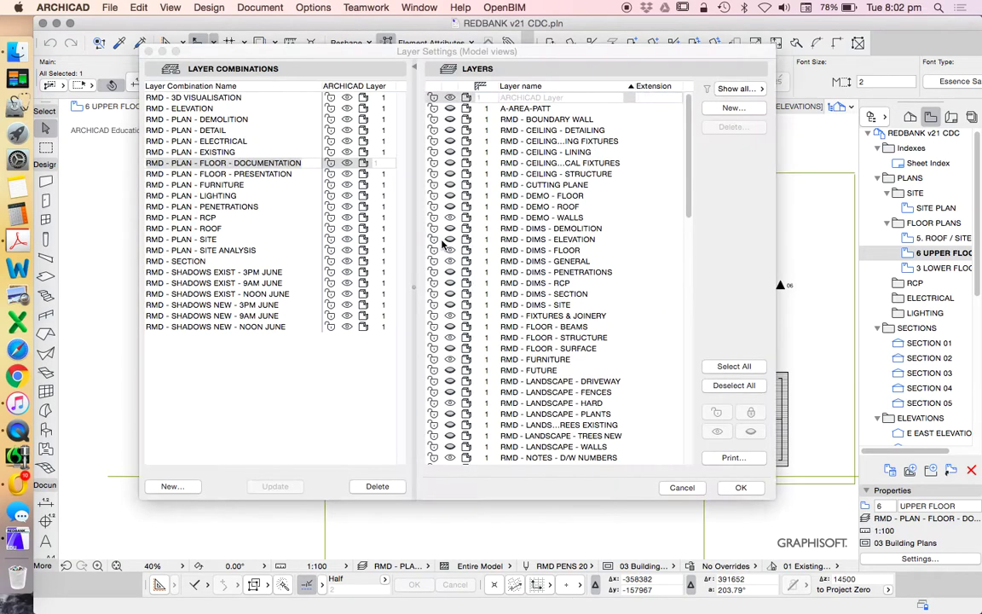
key(Escape)
click(312, 7)
mouse_move(431, 24)
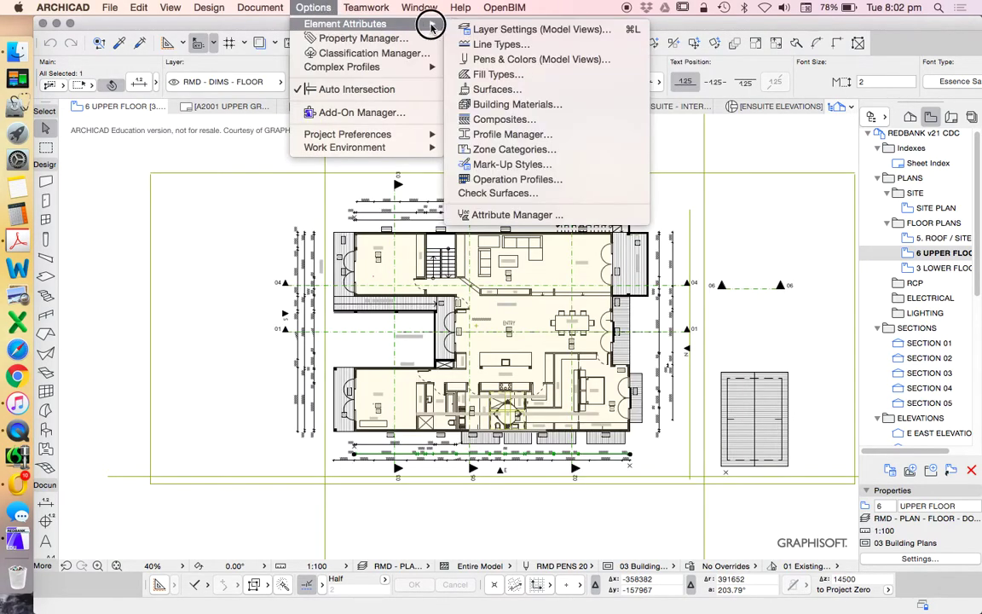
click(531, 29)
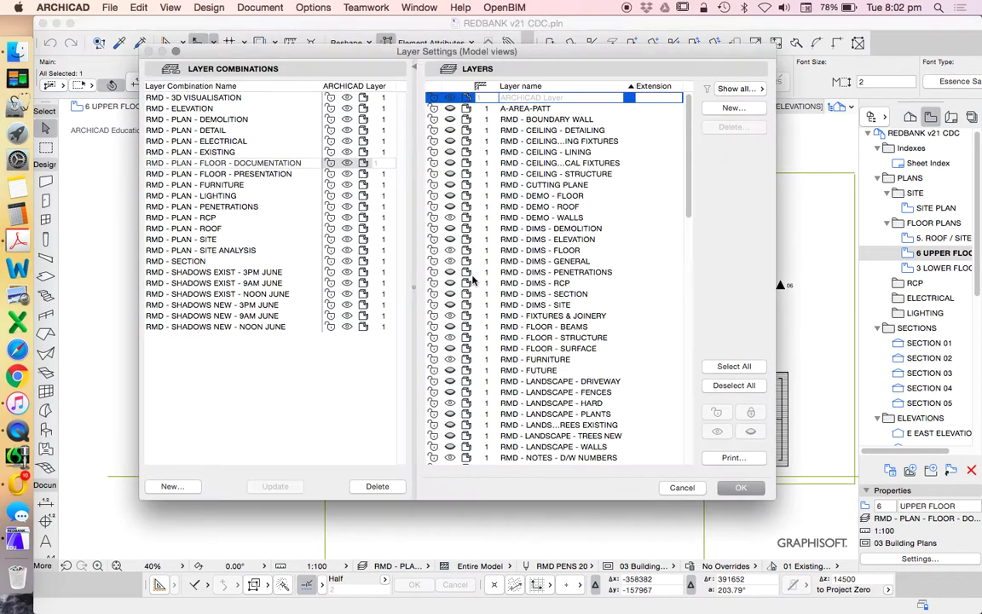
click(189, 219)
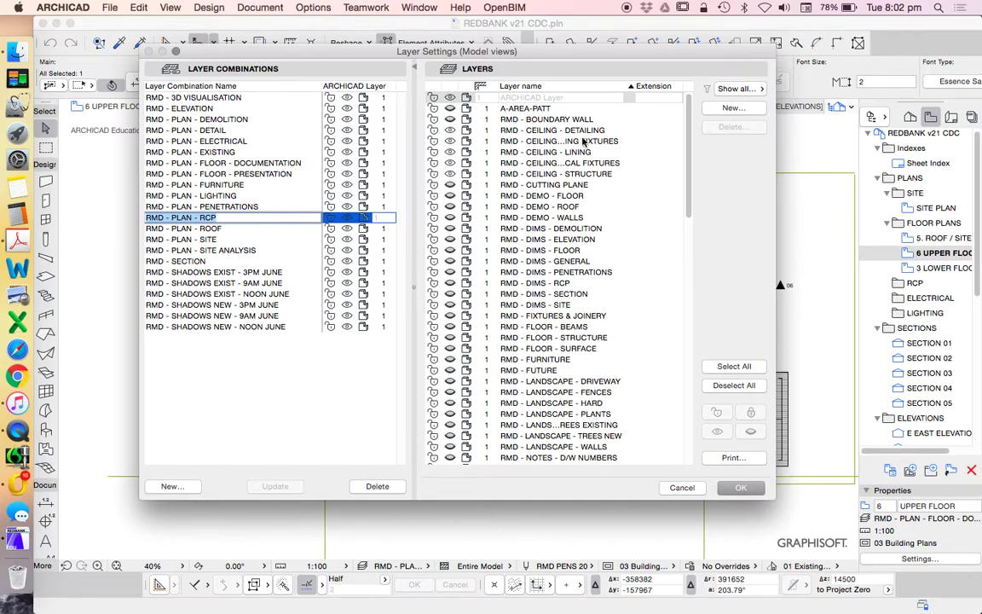
scroll(575, 238, down, 4)
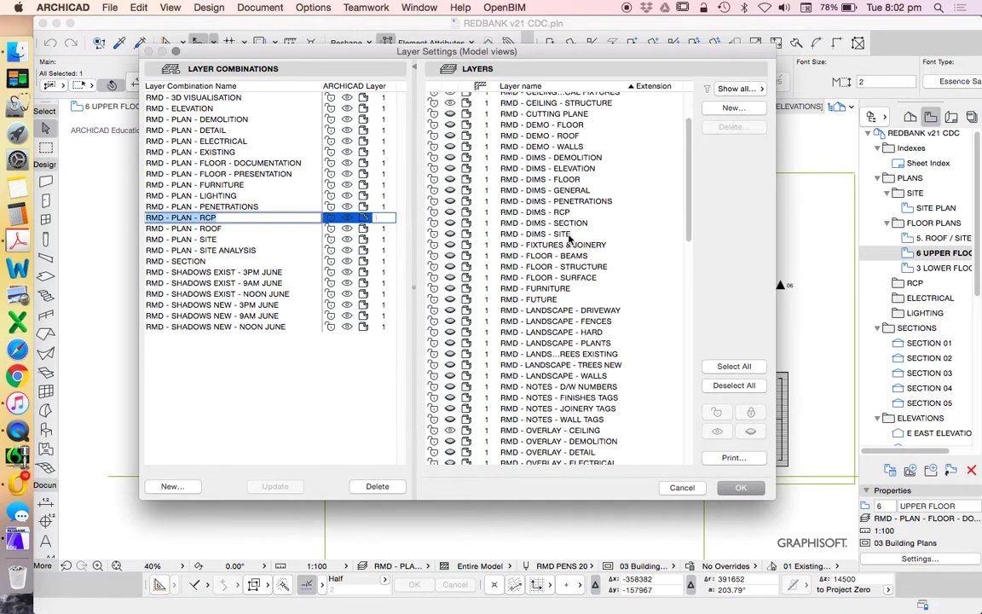
scroll(569, 238, down, 7)
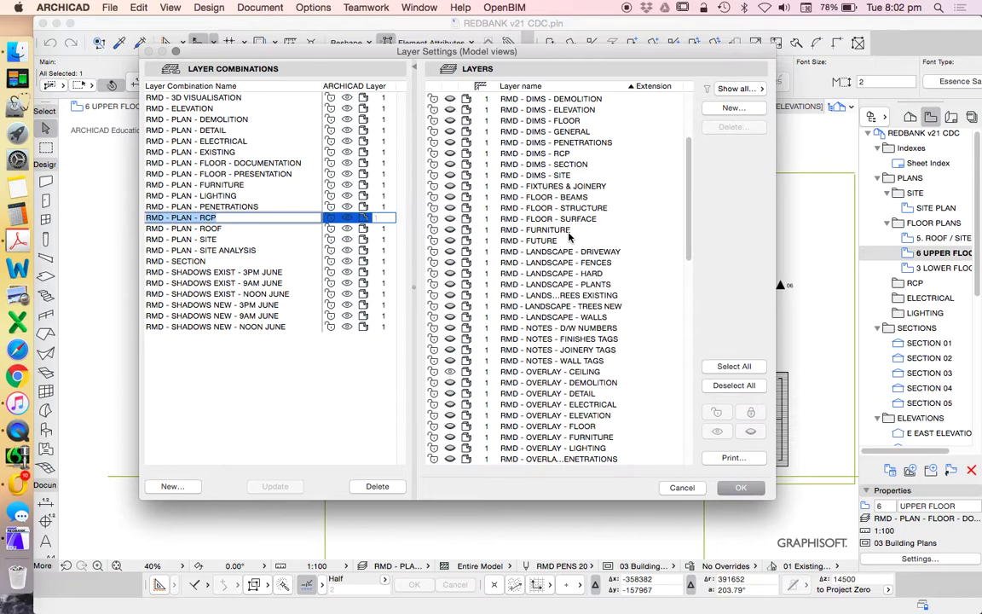
scroll(570, 238, down, 15)
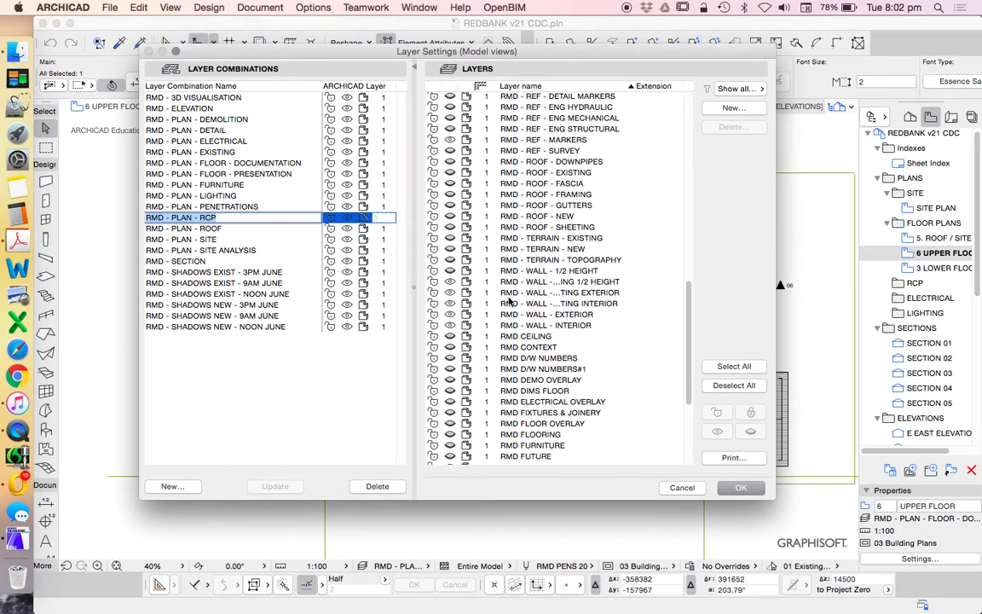
Step: Apply the RMD - PLAN - RCP layer settings and review the upper floor plan
click(739, 488)
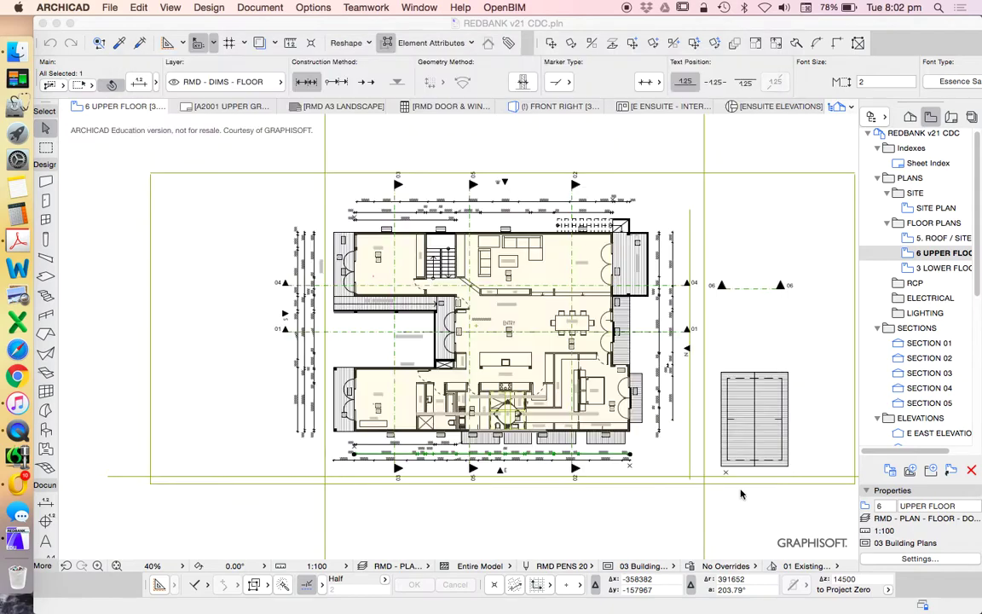
scroll(553, 406, up, 4)
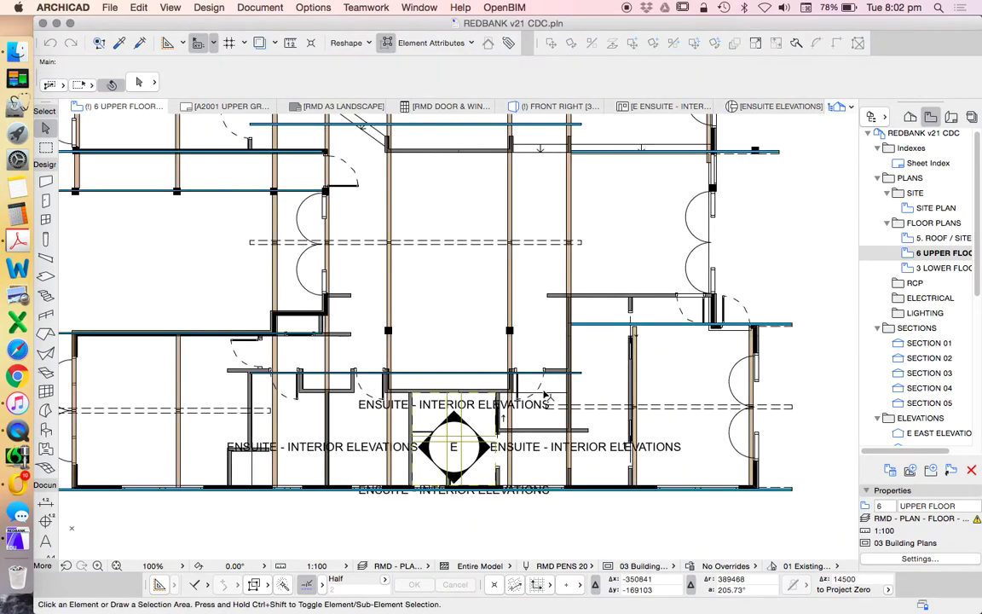
scroll(522, 388, down, 1)
scroll(521, 387, down, 2)
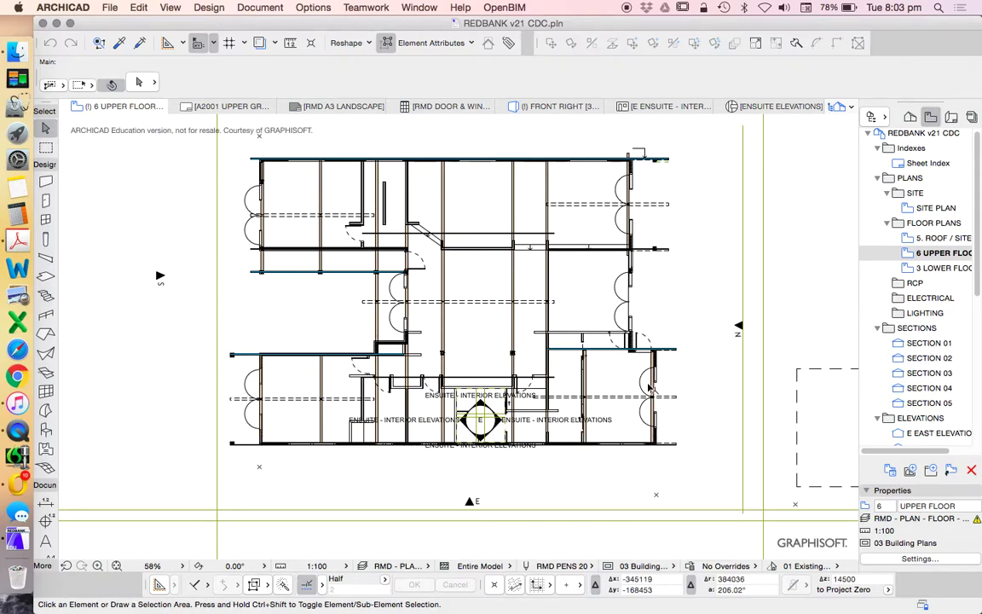
scroll(521, 320, up, 4)
scroll(533, 316, down, 2)
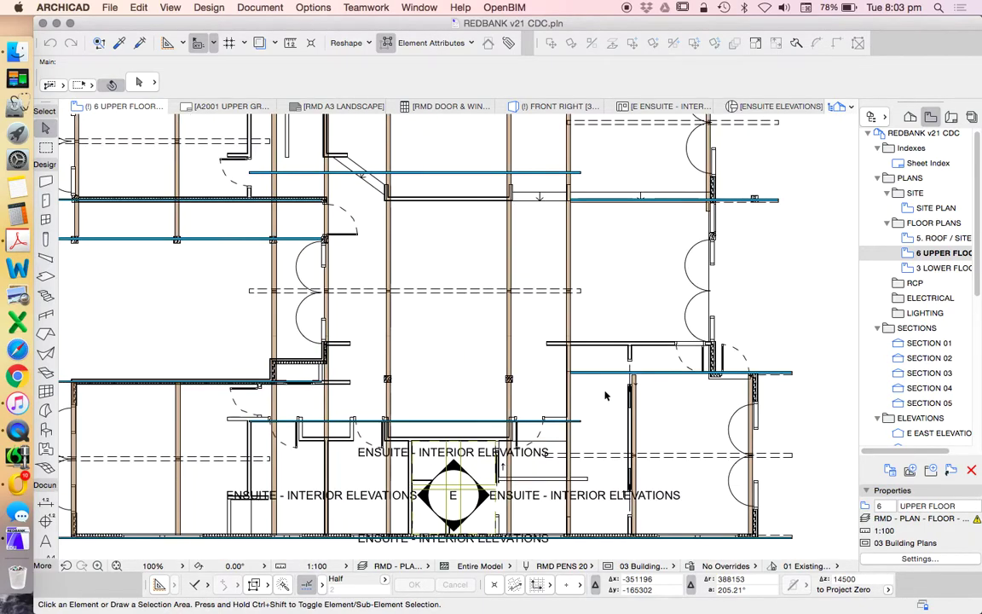
scroll(603, 335, down, 1)
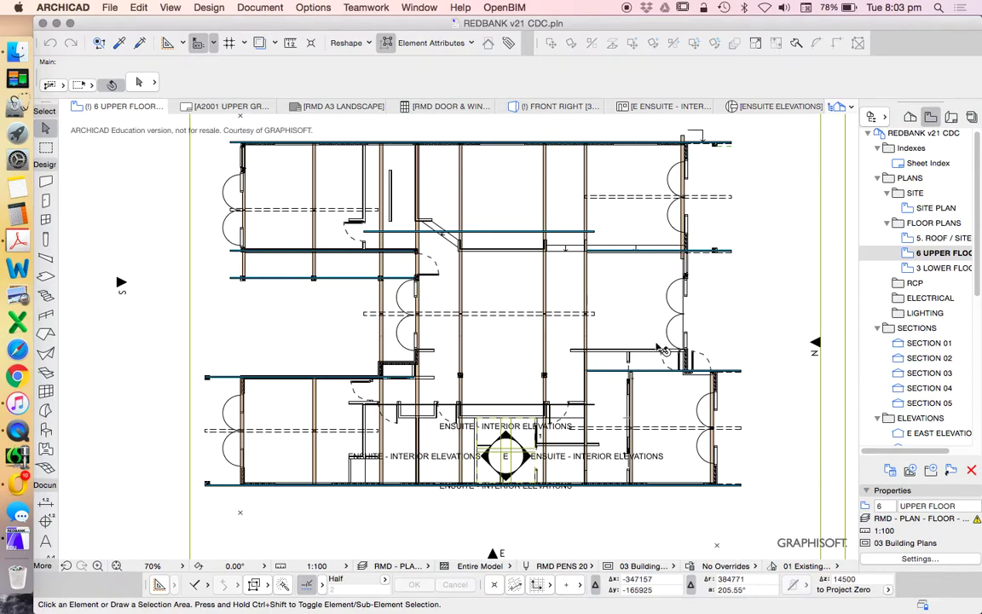
scroll(731, 259, up, 1)
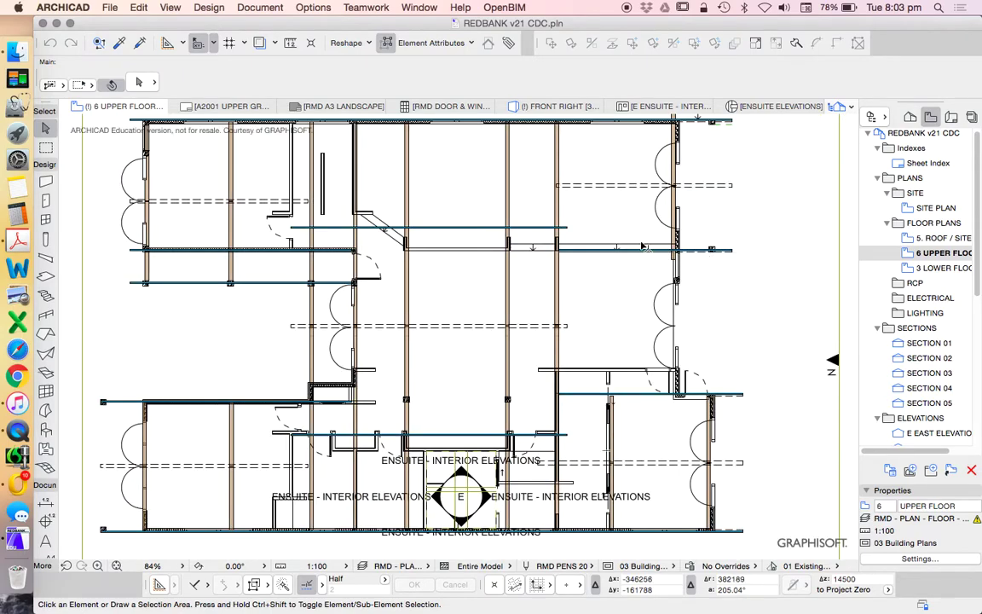
Step: Select a ceiling line, cycle to the overlapping beam, then deselect everything
click(570, 230)
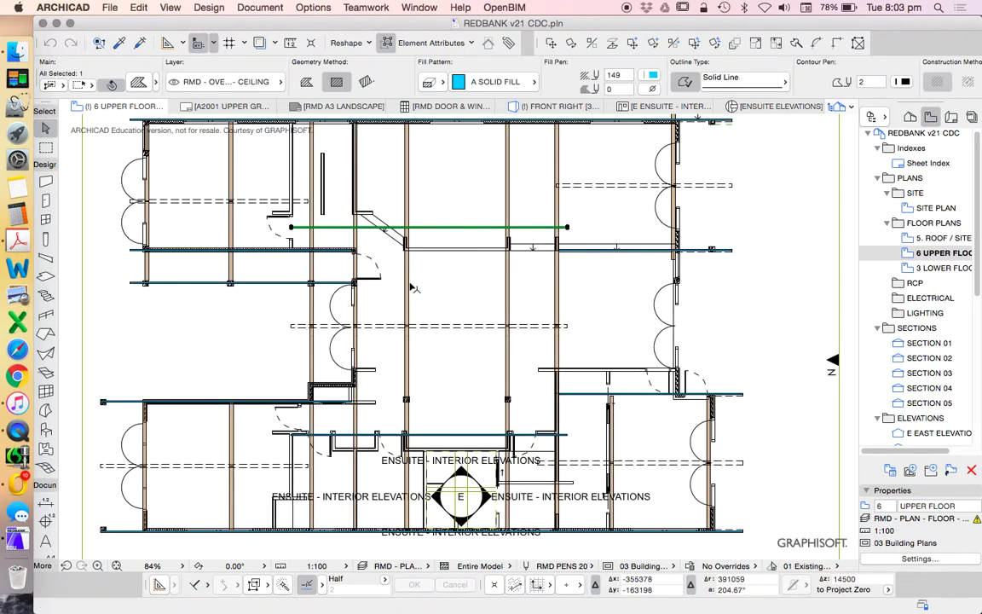
key(Tab)
scroll(627, 305, down, 2)
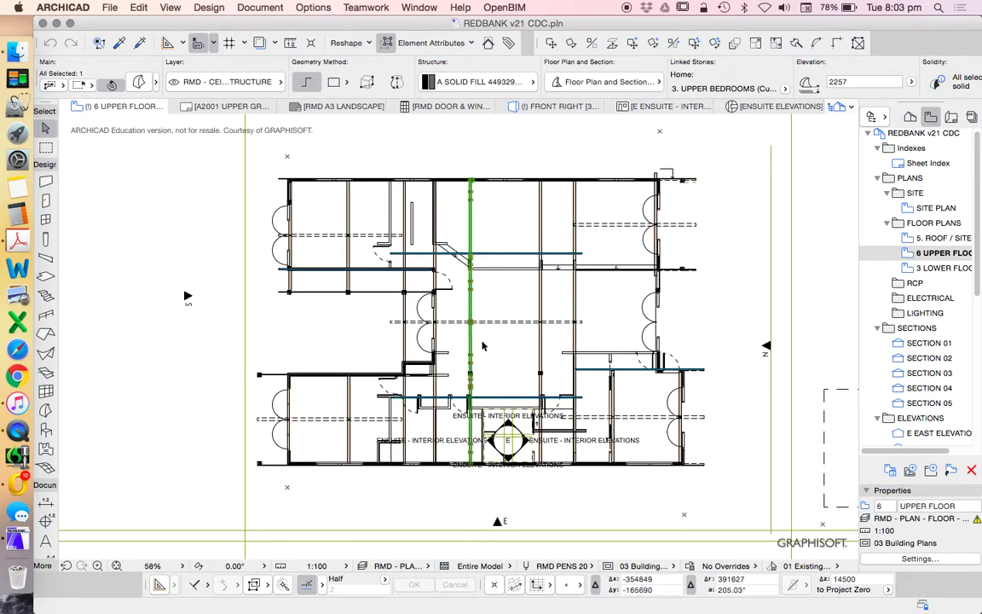
scroll(503, 473, up, 2)
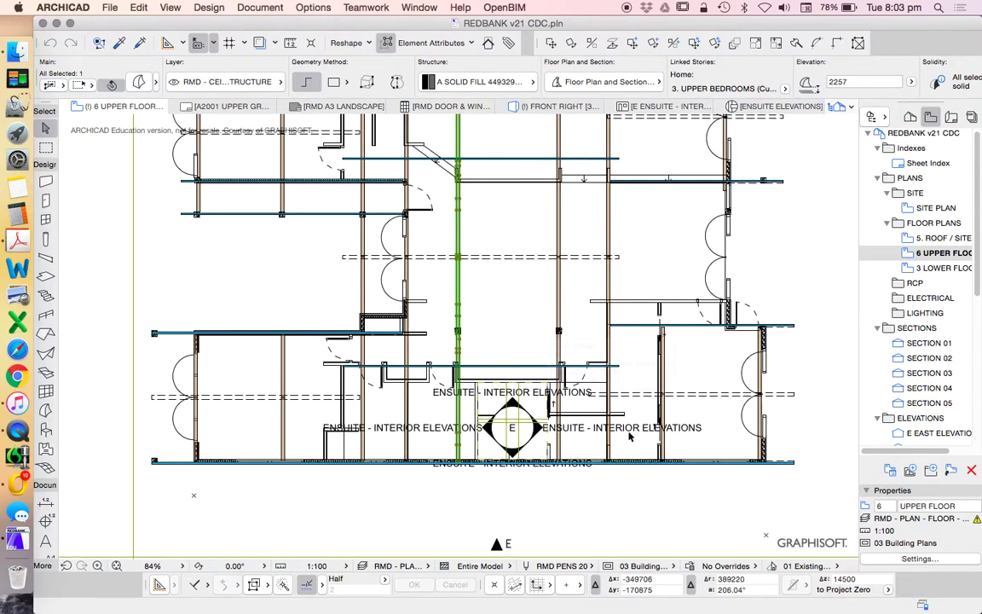
scroll(558, 407, down, 1)
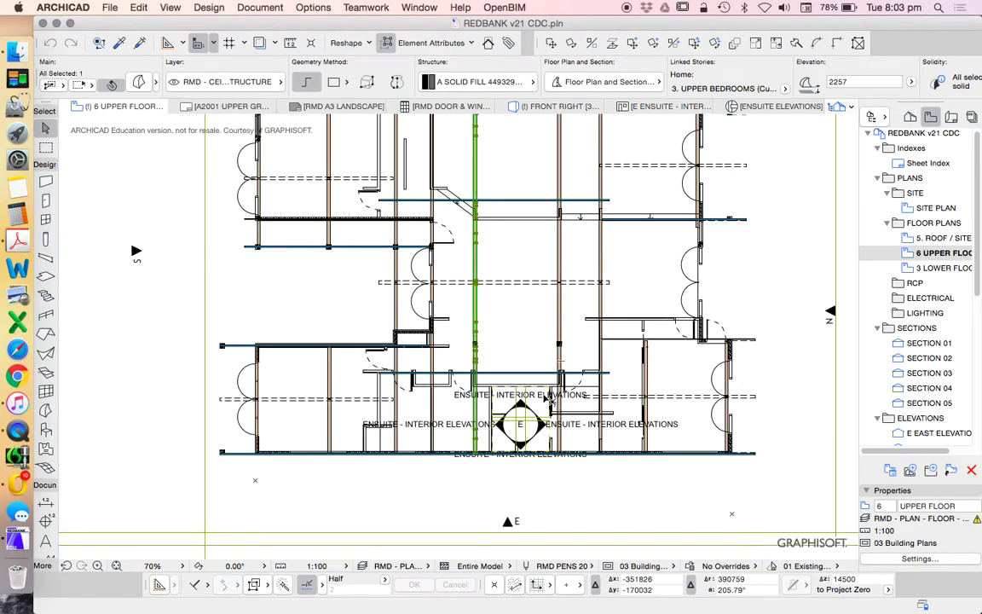
scroll(254, 341, up, 2)
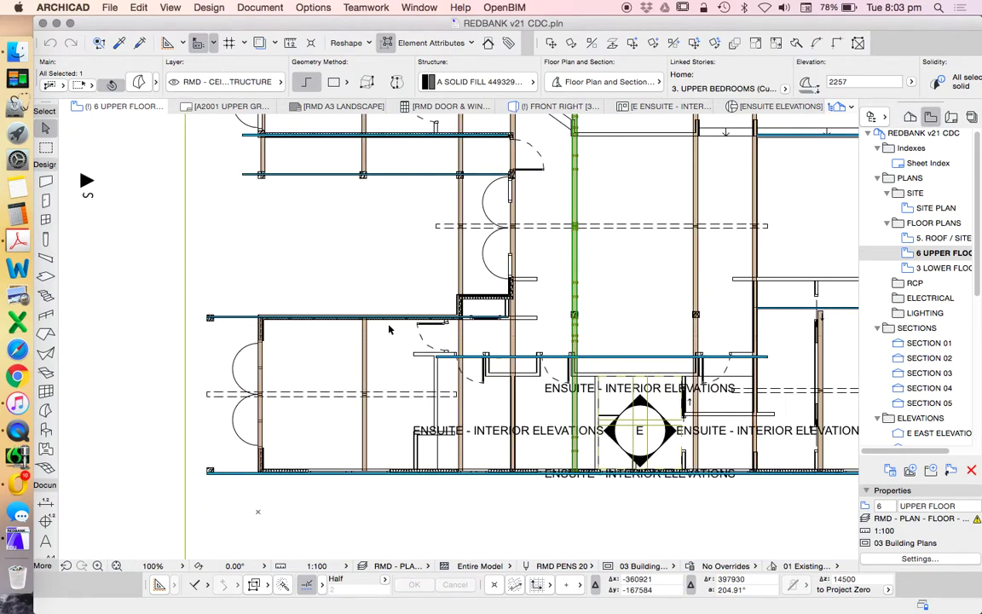
scroll(403, 340, down, 1)
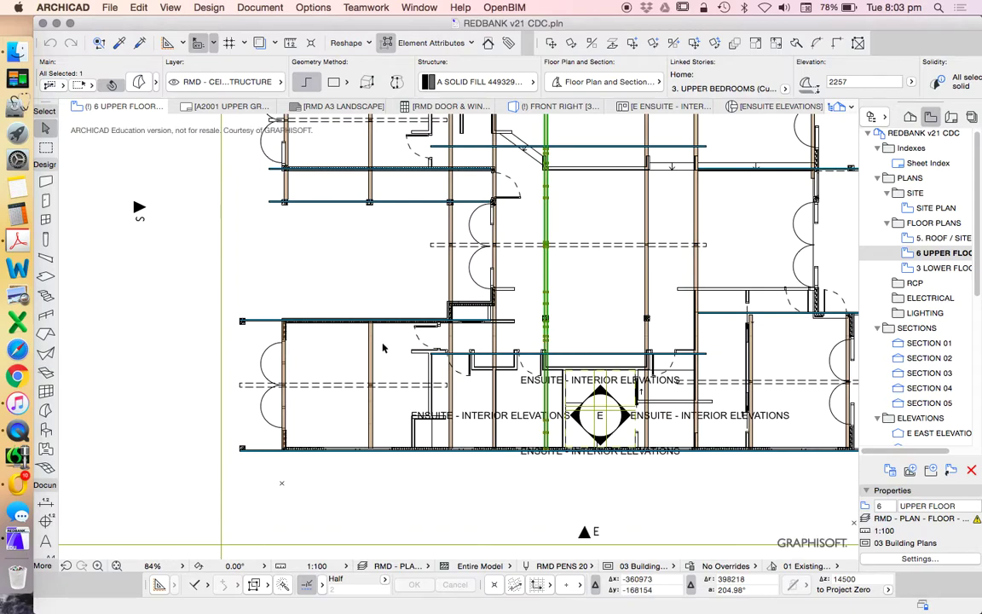
scroll(390, 301, down, 1)
click(378, 282)
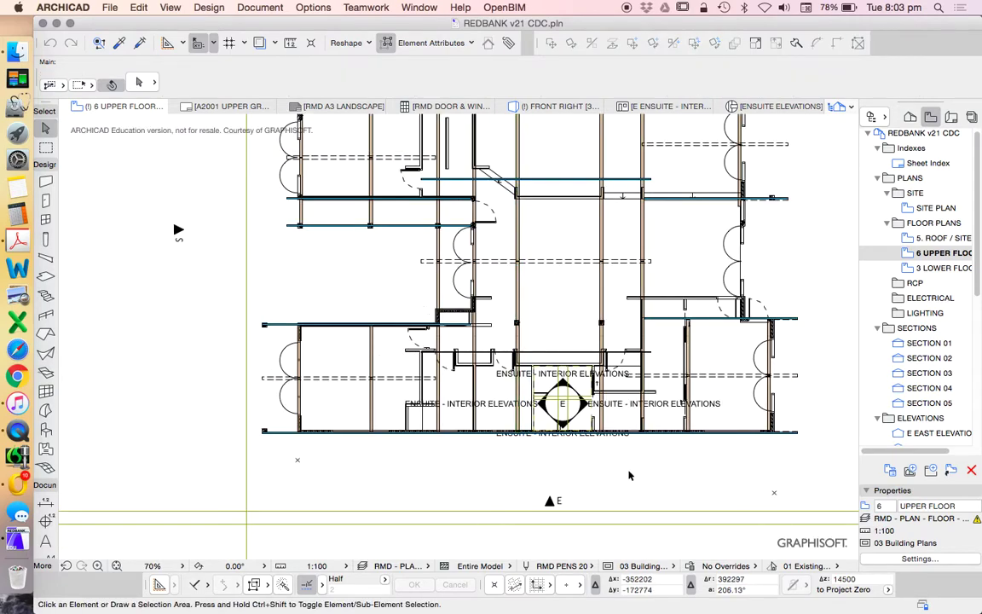
Step: Select the ensuite interior elevation marker
click(564, 407)
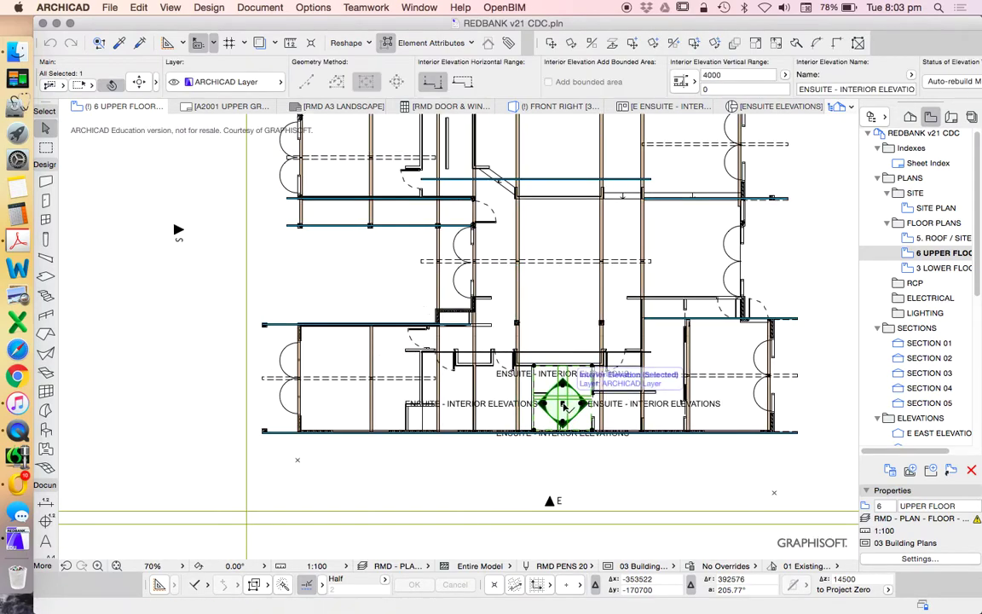
scroll(588, 418, up, 5)
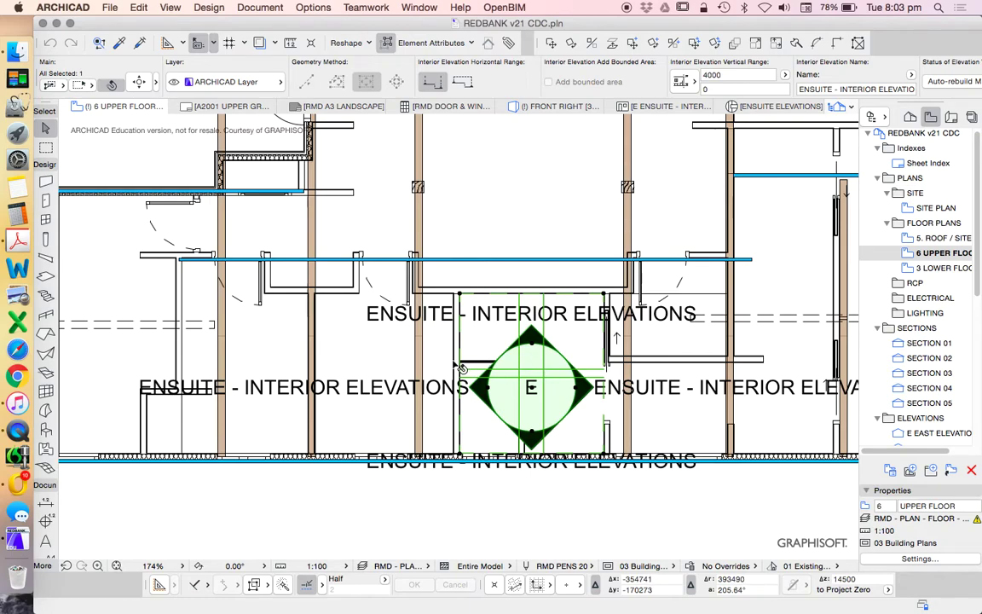
scroll(375, 331, down, 3)
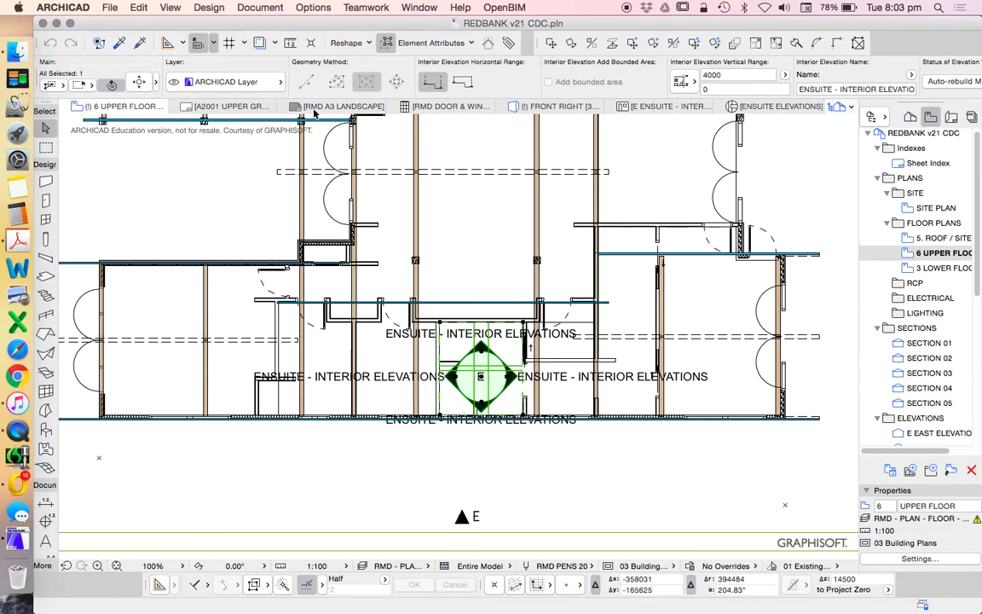
scroll(511, 399, down, 2)
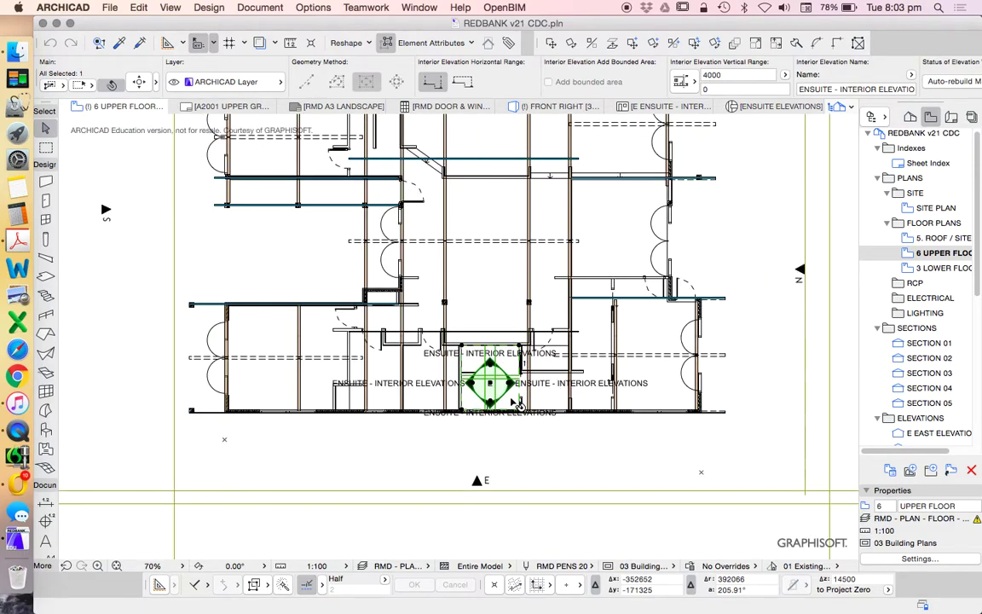
Step: Scroll through the RMD layers in the marker's Info Box Layer list
click(236, 82)
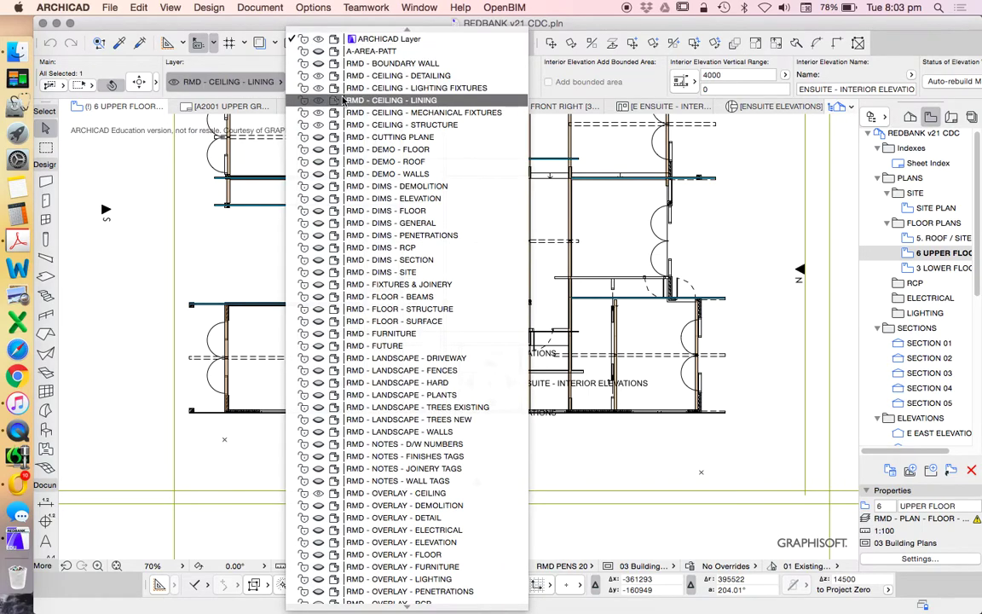
scroll(400, 153, down, 1)
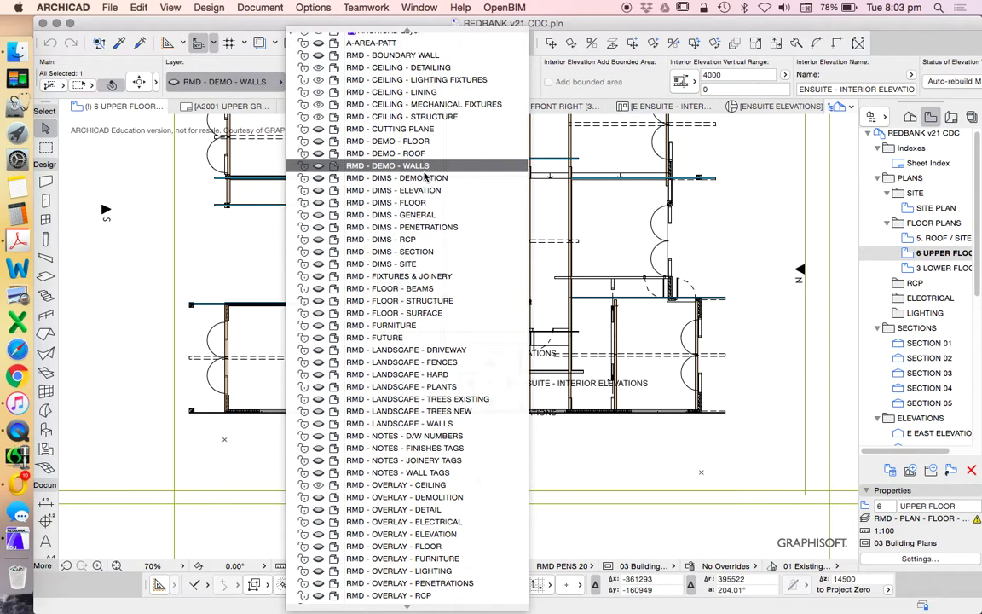
scroll(424, 174, down, 5)
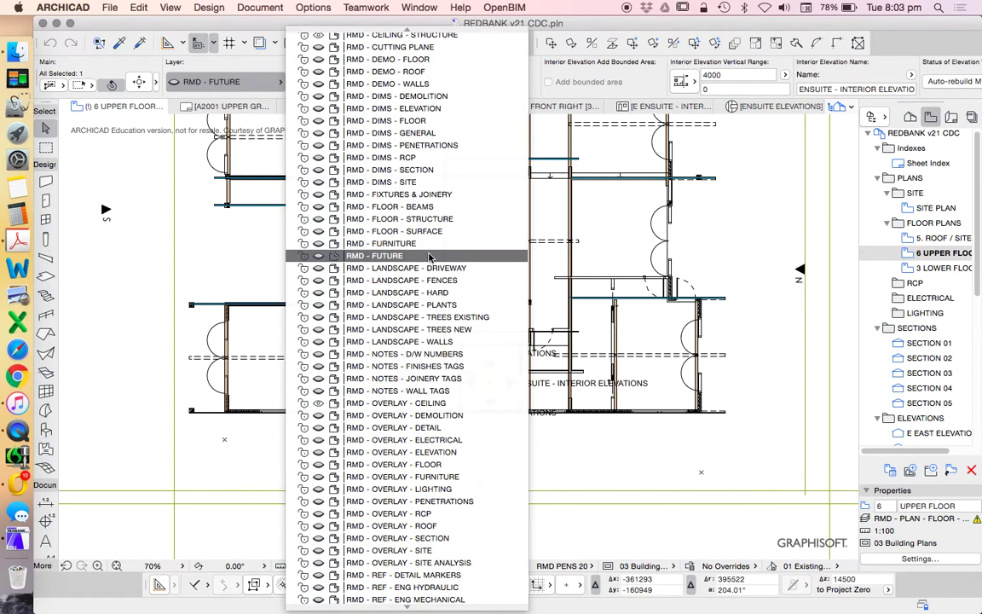
scroll(431, 273, down, 2)
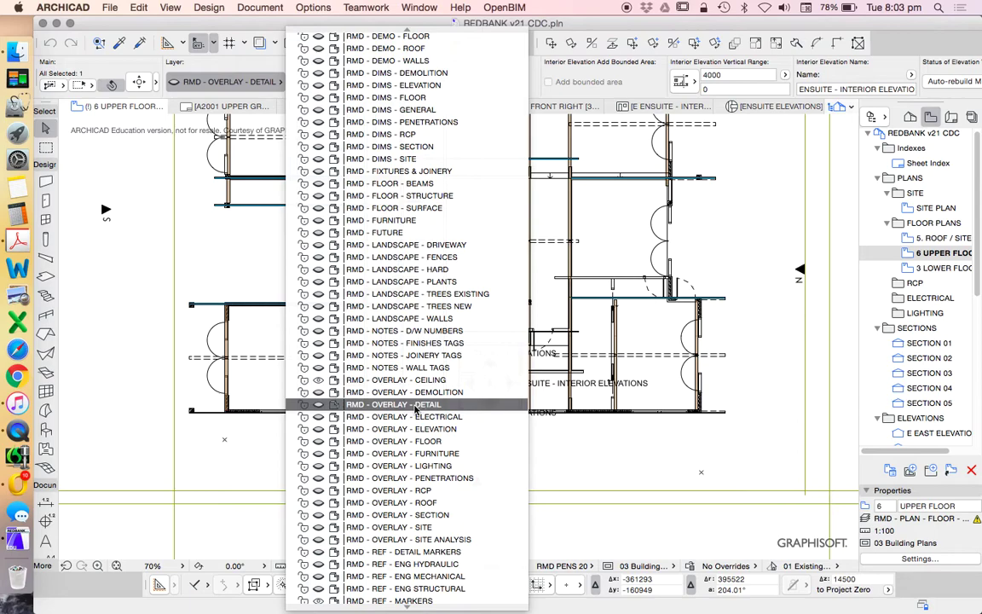
scroll(416, 407, down, 3)
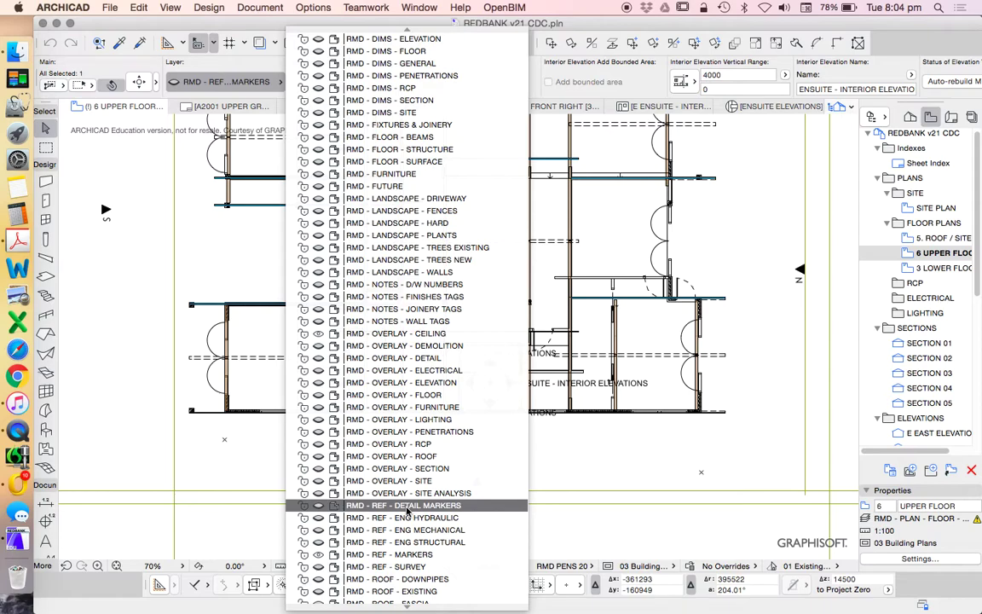
scroll(408, 510, up, 5)
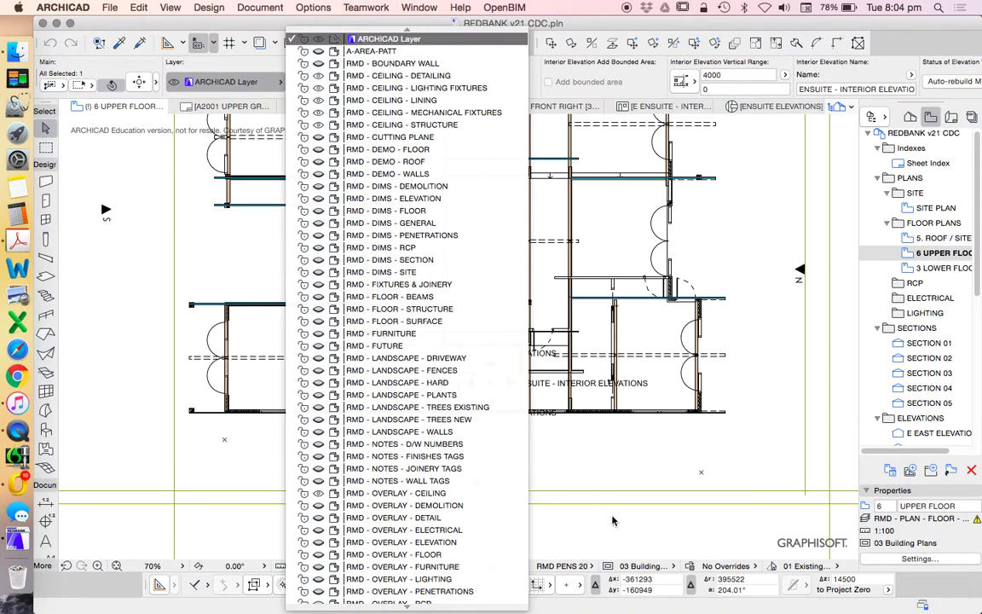
click(558, 467)
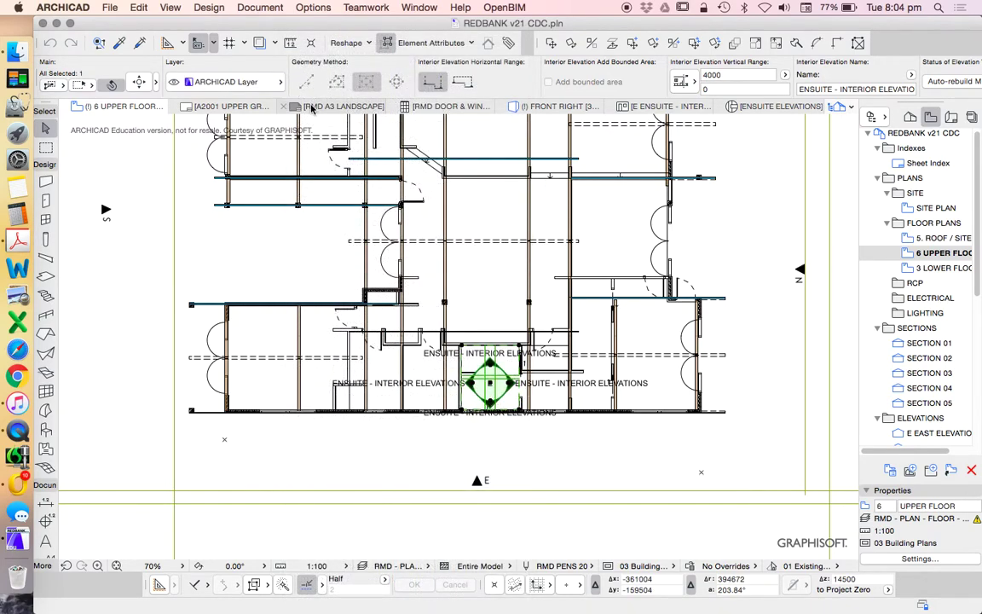
click(280, 83)
scroll(428, 384, down, 5)
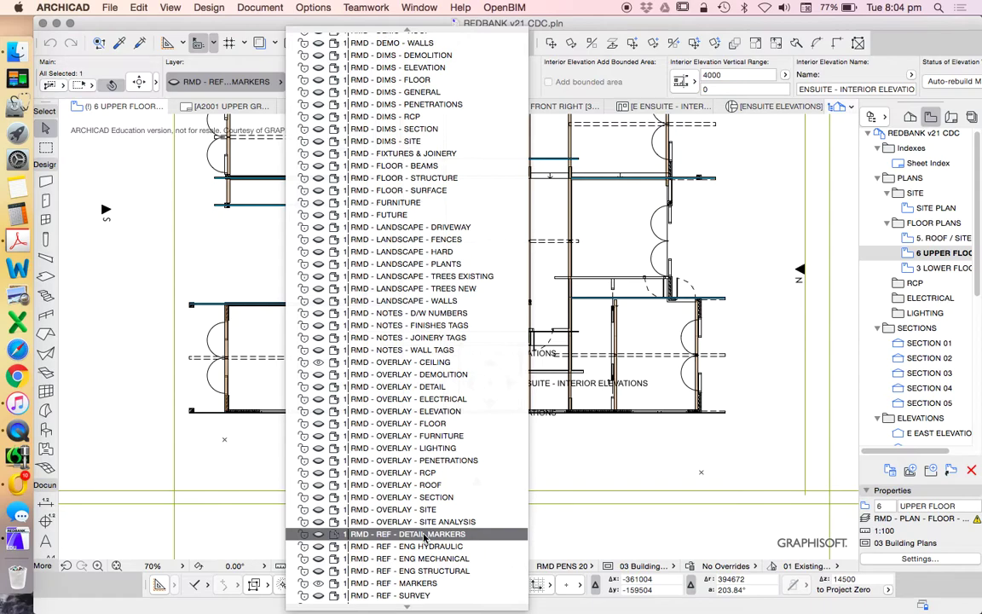
Step: Assign the marker to RMD - REF - DETAIL MARKERS and zoom out to check the plan
click(425, 534)
scroll(513, 370, up, 5)
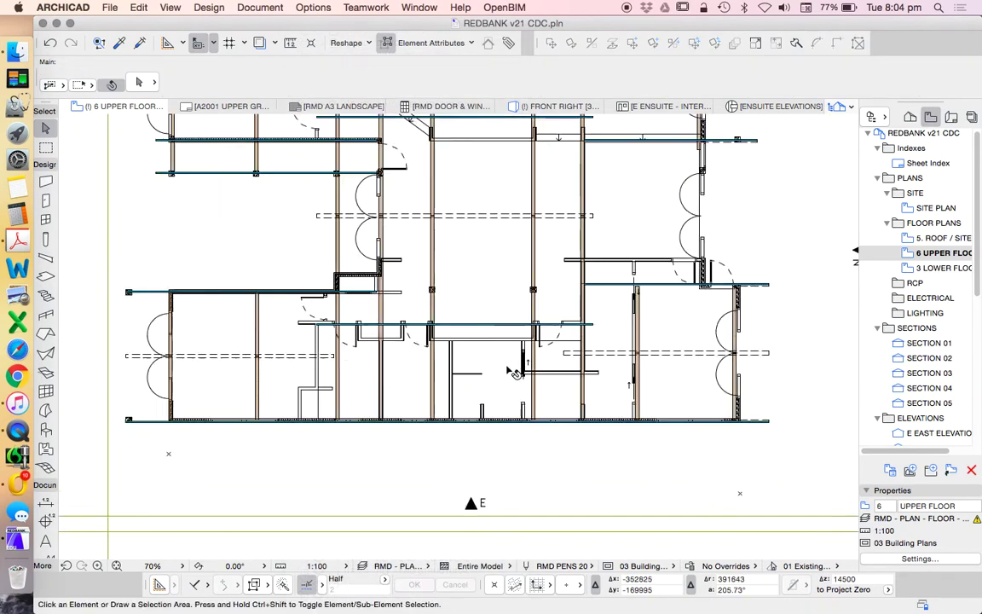
scroll(511, 371, down, 5)
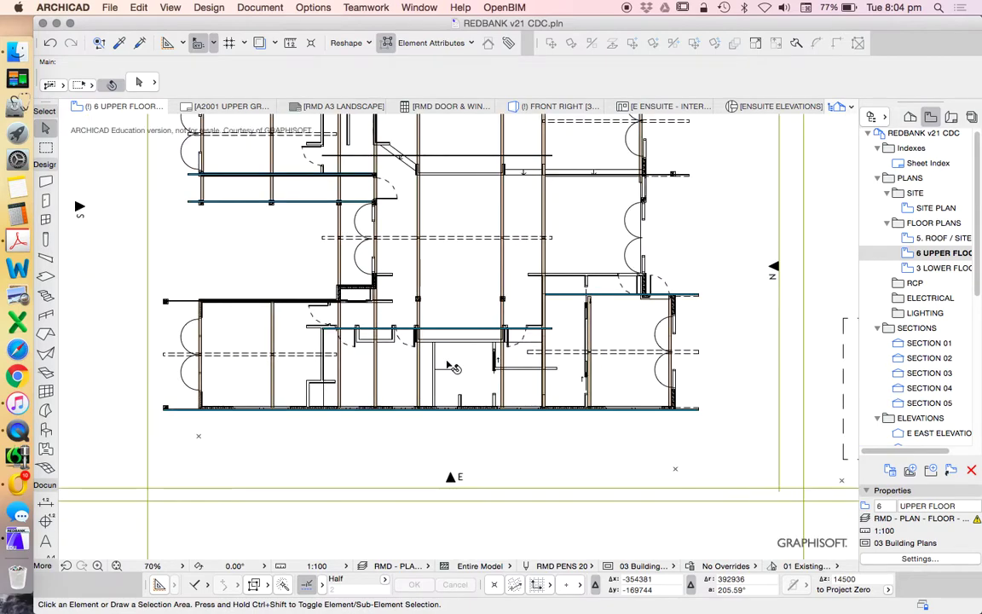
scroll(537, 335, up, 3)
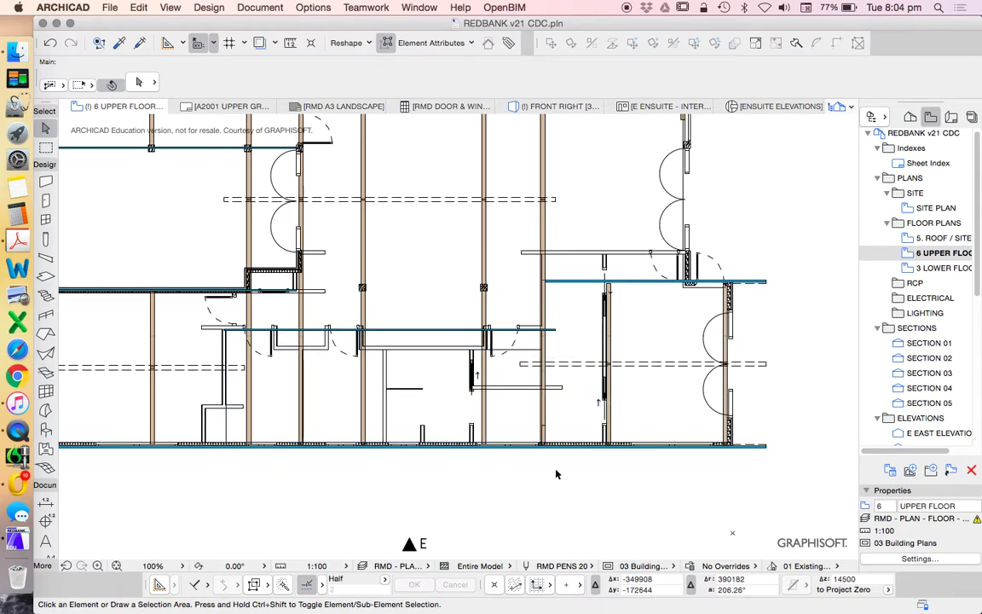
scroll(557, 474, down, 3)
scroll(525, 473, down, 3)
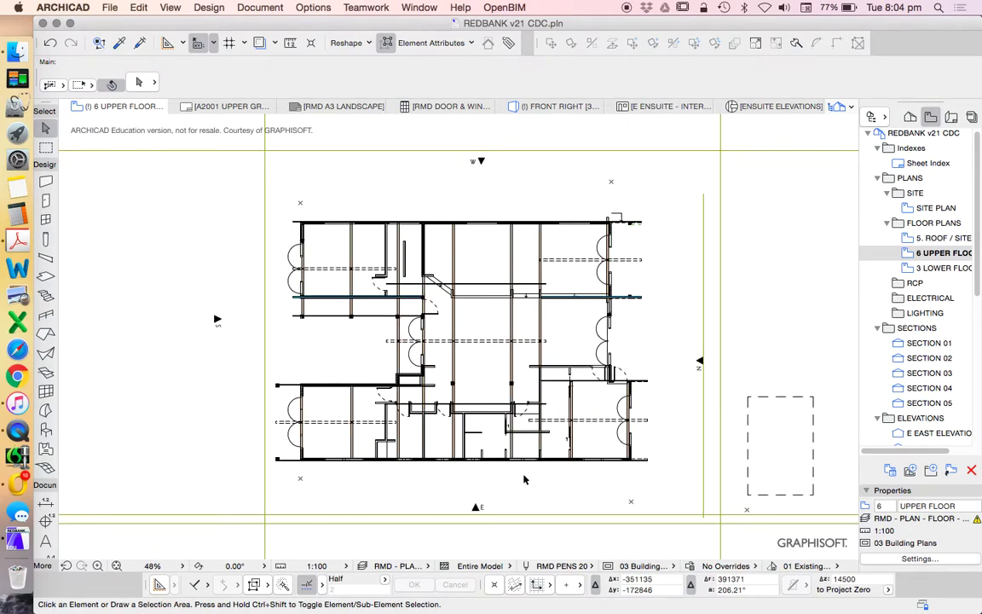
scroll(460, 302, up, 2)
scroll(511, 350, up, 1)
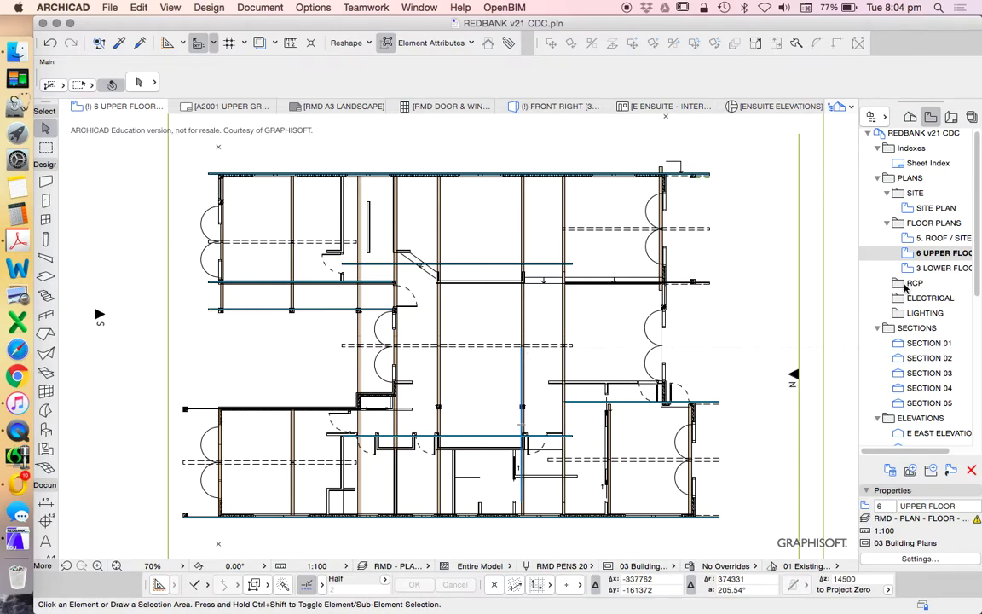
Step: Save the current view into the RCP folder with no ID, custom-named 'RCP - UPPER GROUND'
right_click(905, 285)
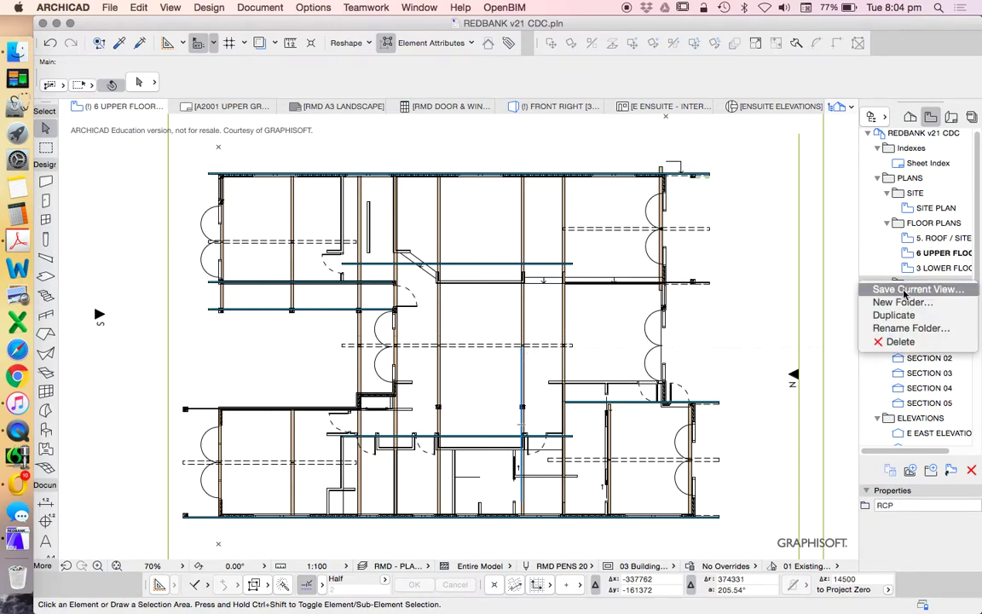
click(905, 290)
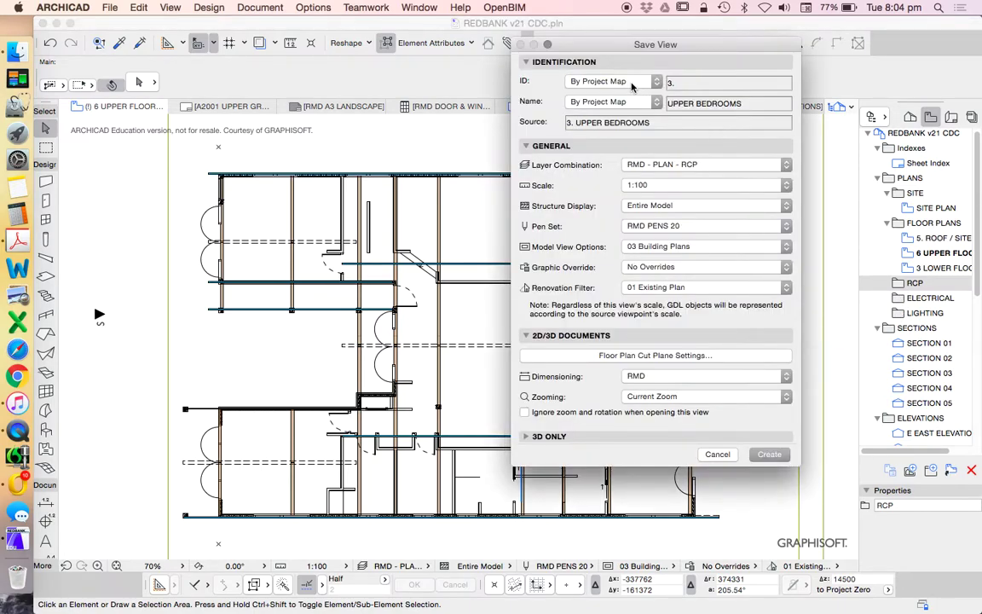
click(632, 83)
click(627, 92)
click(625, 101)
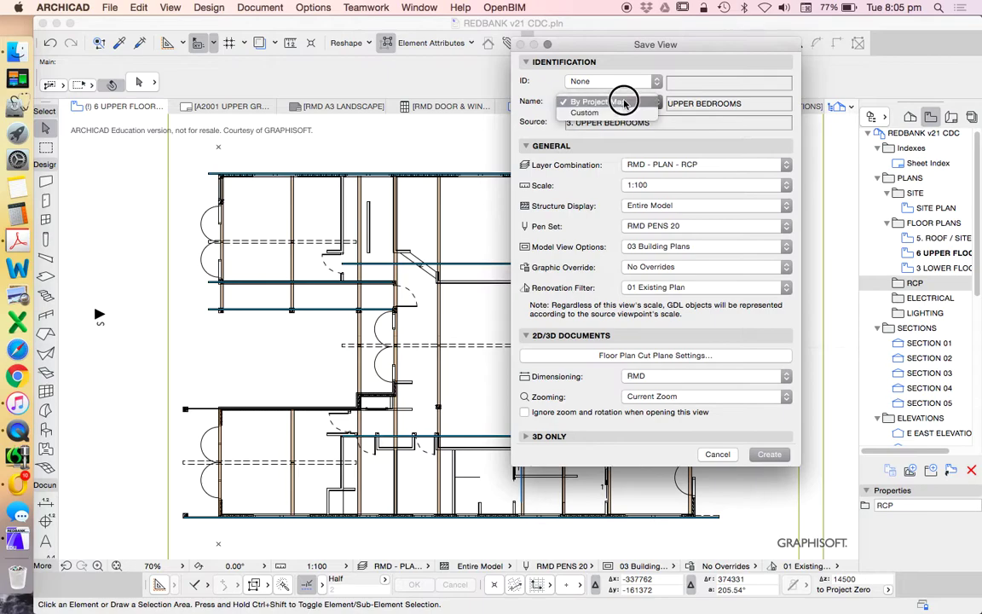
click(618, 115)
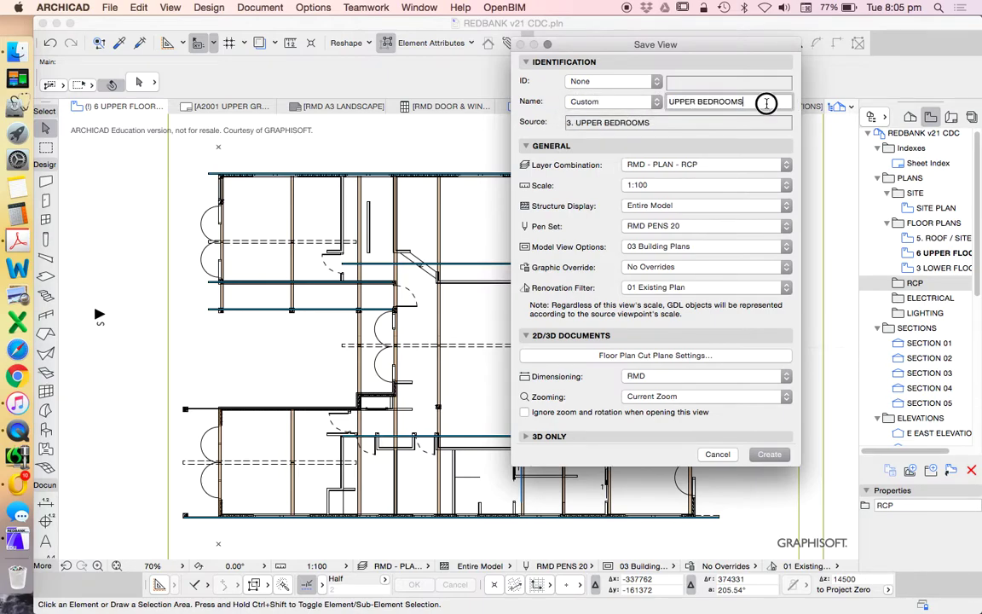
drag(764, 103, 657, 103)
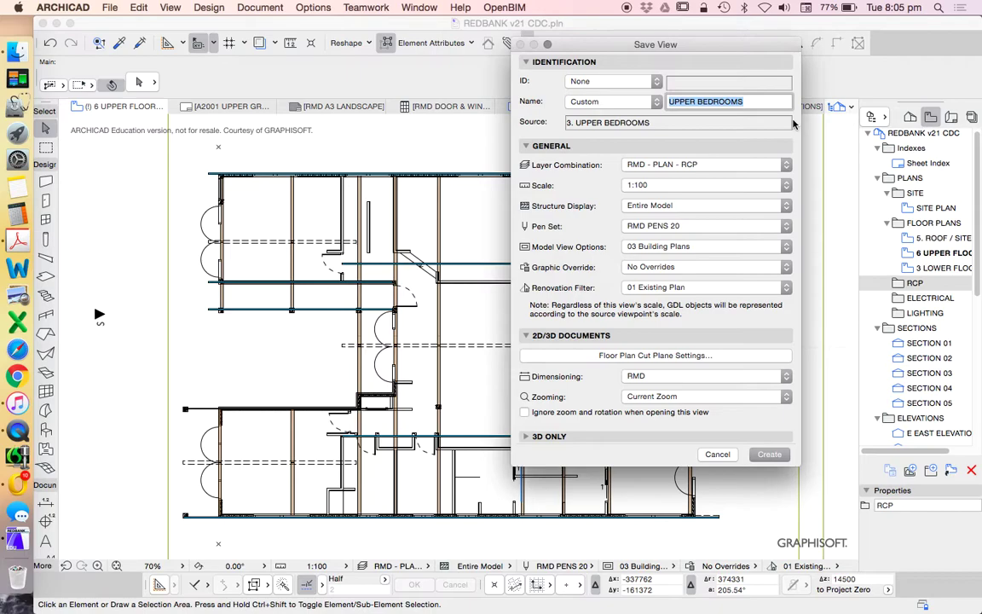
text(RCP -)
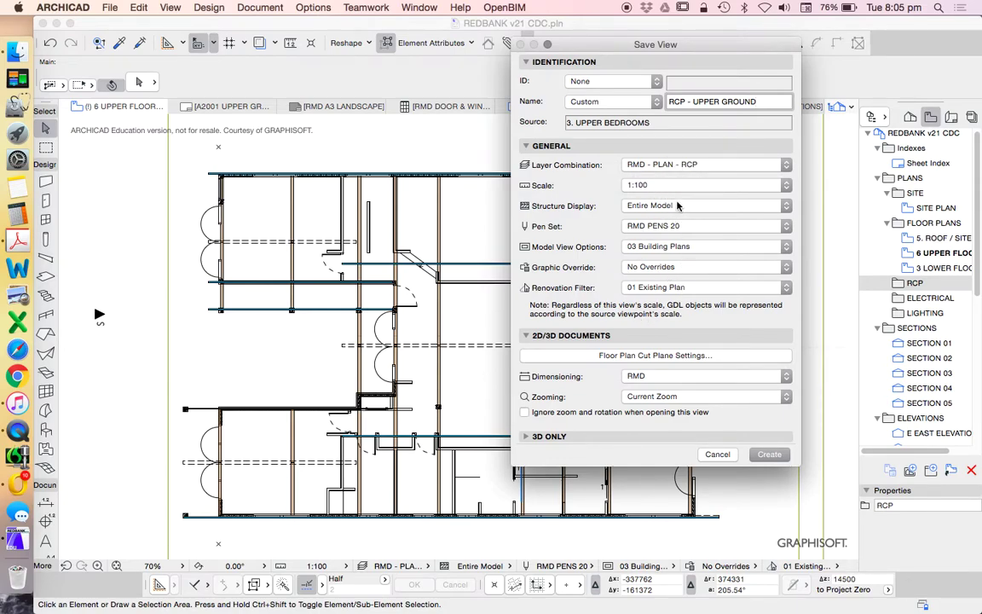
click(770, 454)
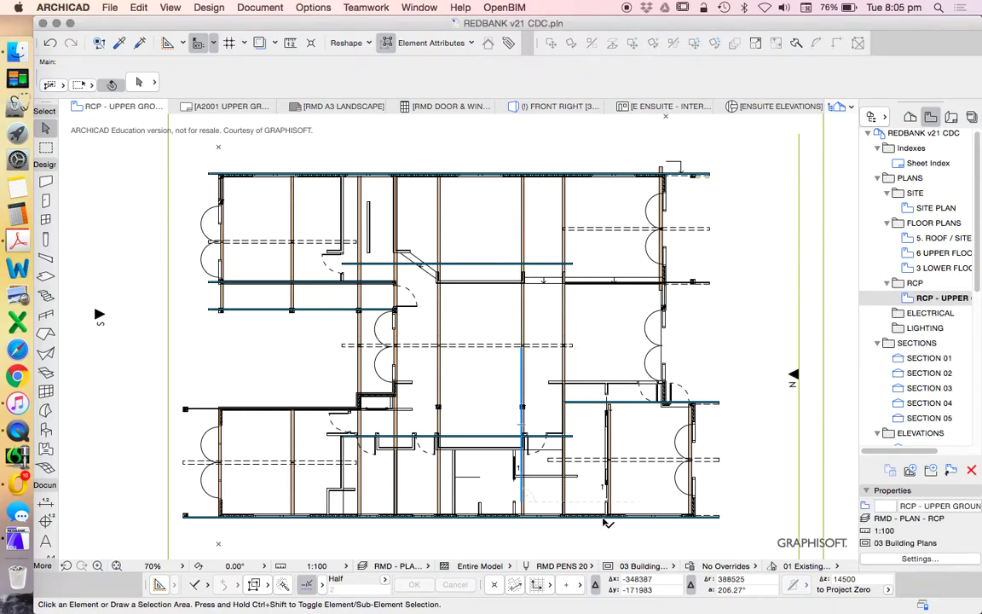
Step: Apply the 6 UPPER FLOOR saved view's settings to the plan
scroll(597, 311, down, 3)
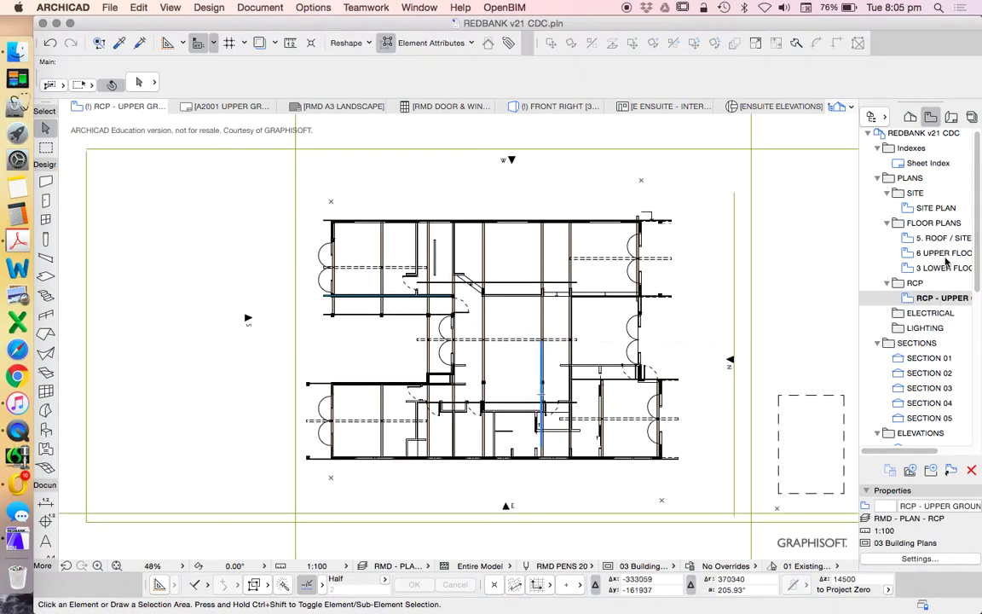
scroll(546, 344, up, 3)
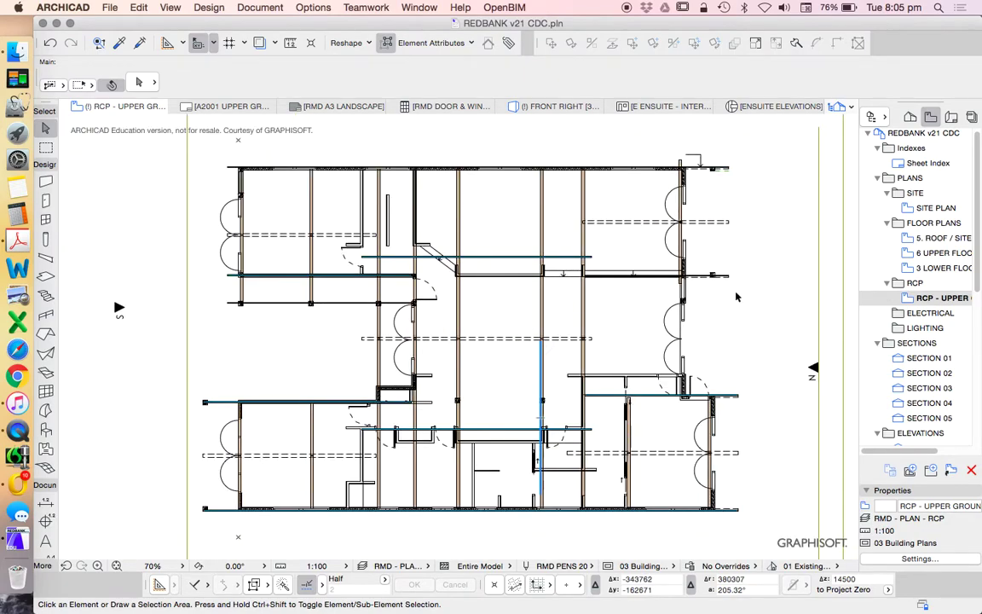
right_click(938, 253)
click(842, 341)
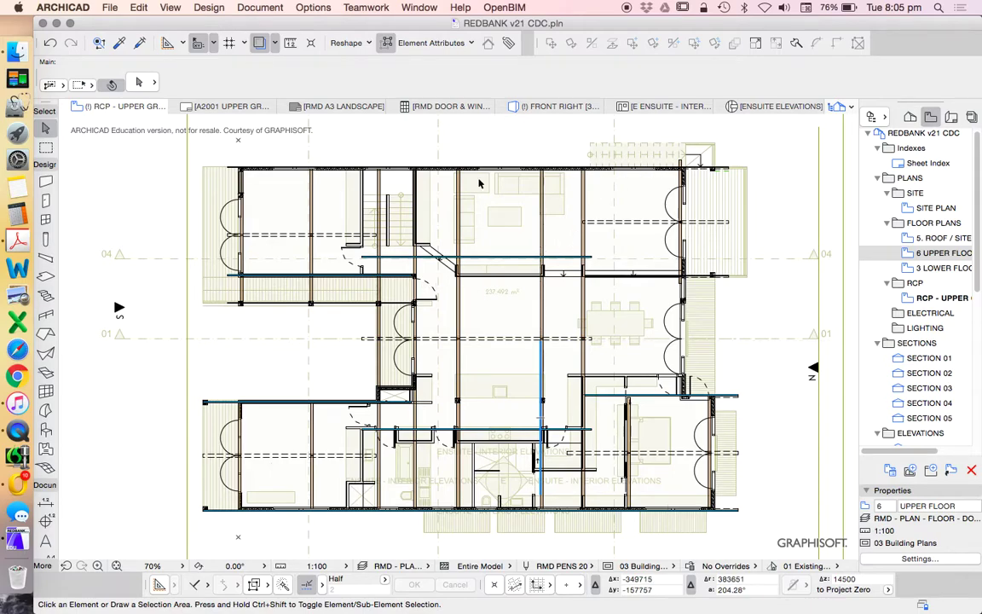
Step: Zoom in on the stair and select the short wall beside it
scroll(241, 271, up, 5)
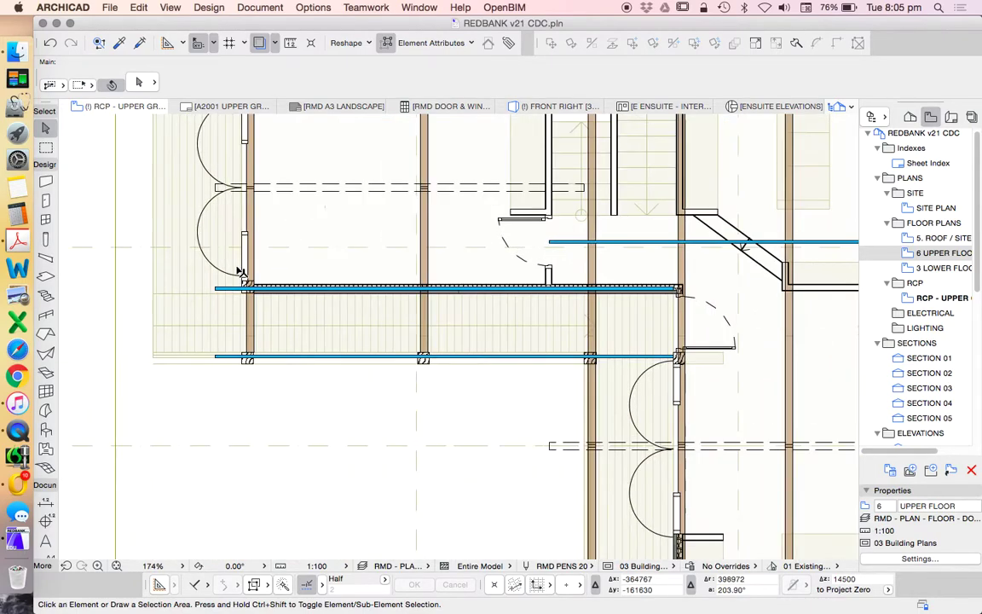
scroll(296, 258, down, 3)
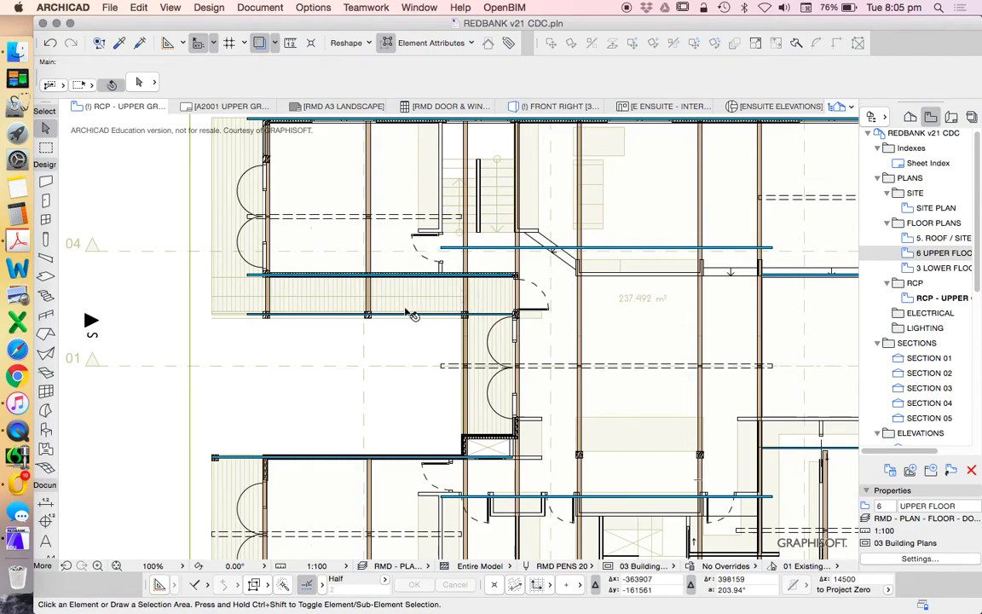
scroll(412, 315, down, 3)
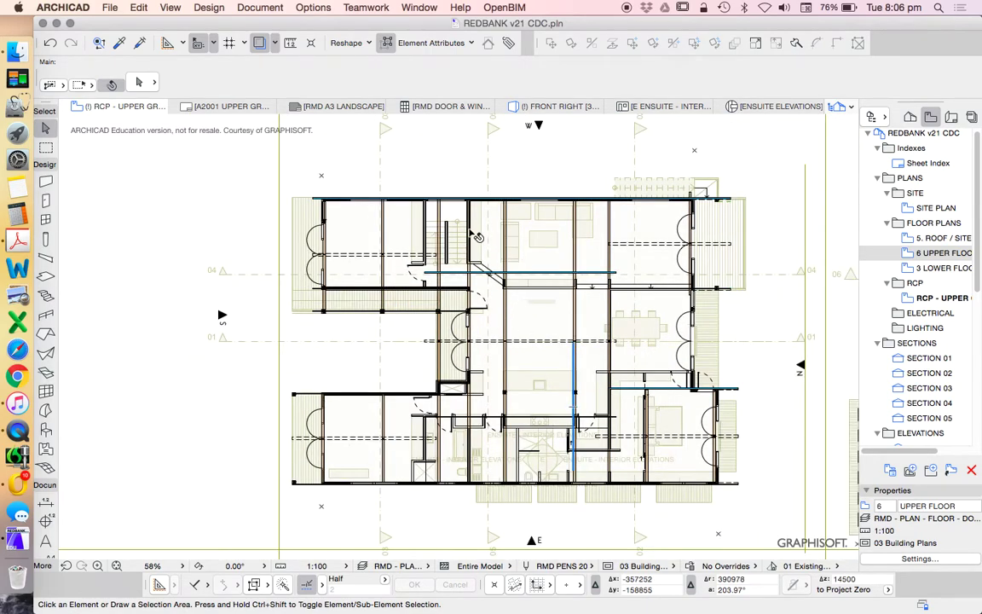
scroll(419, 211, up, 8)
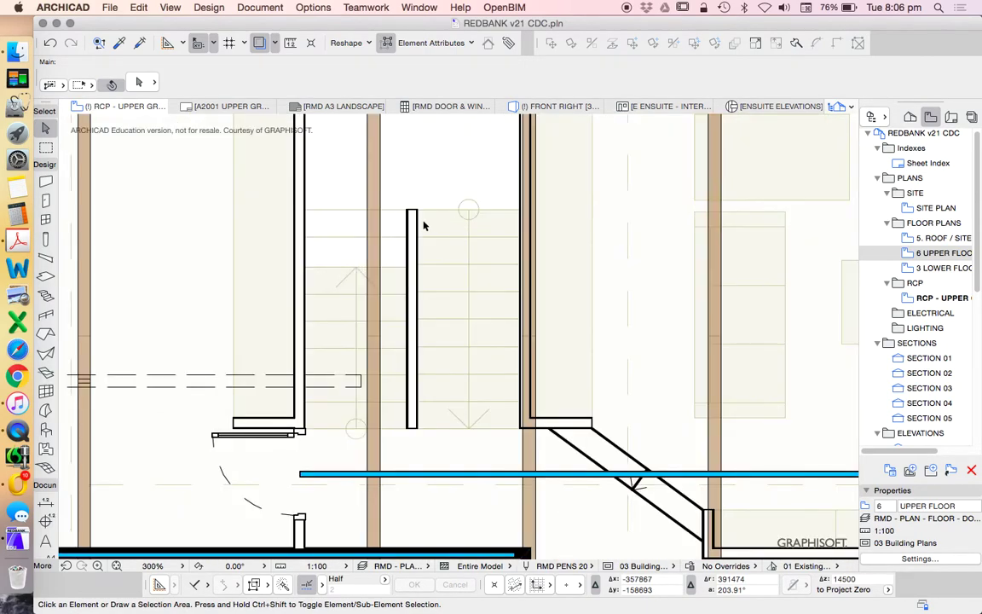
click(417, 219)
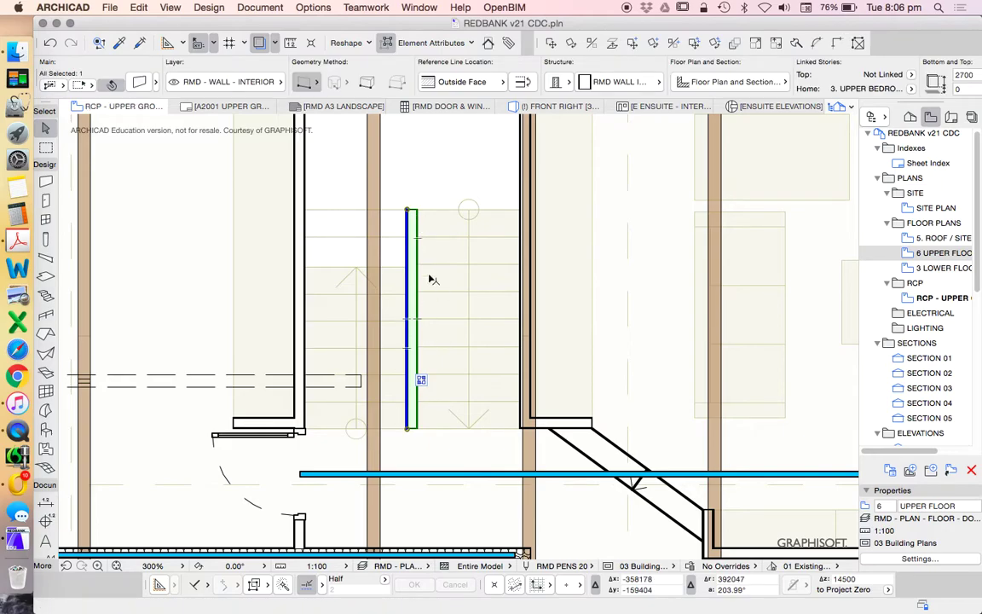
Step: Put the short stair wall on the RMD - WALL - 1/2 HEIGHT layer
scroll(414, 328, down, 2)
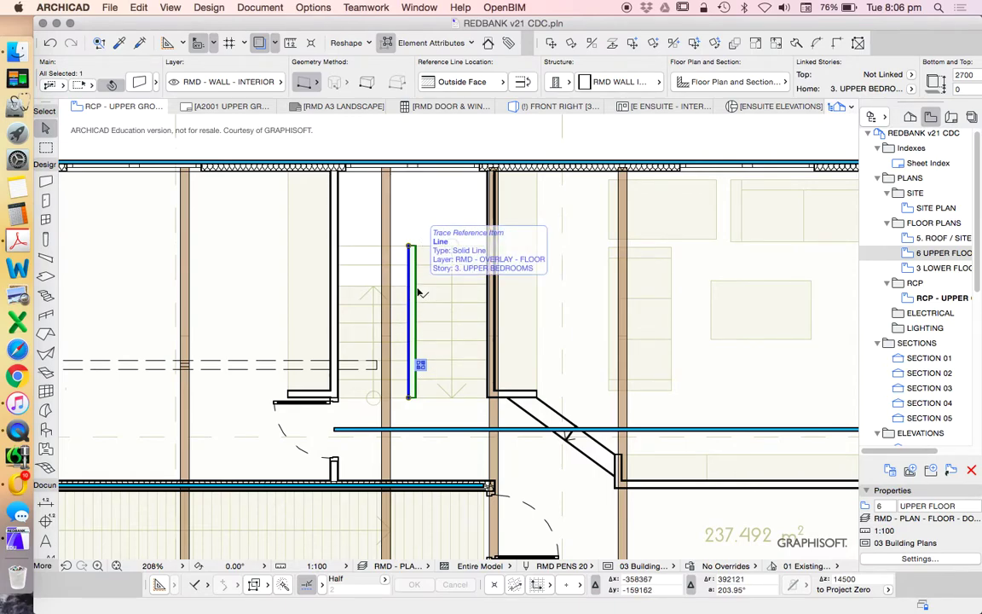
scroll(428, 308, down, 4)
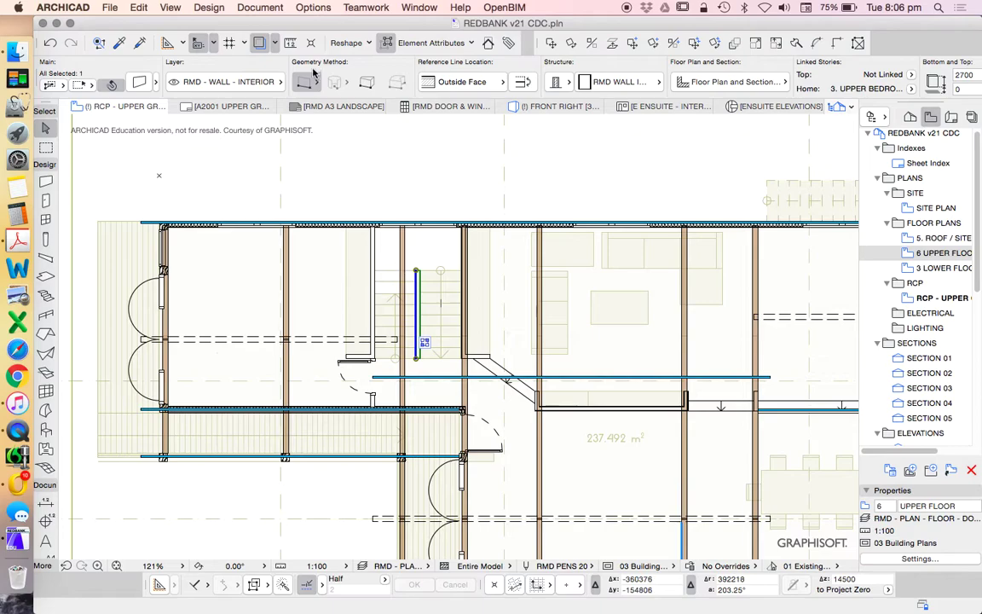
click(251, 83)
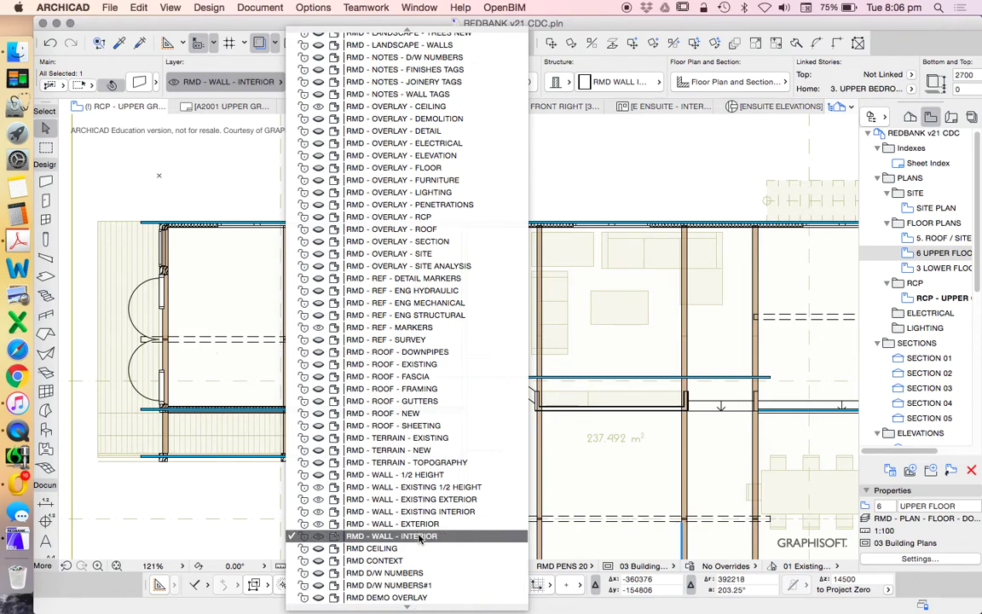
click(417, 479)
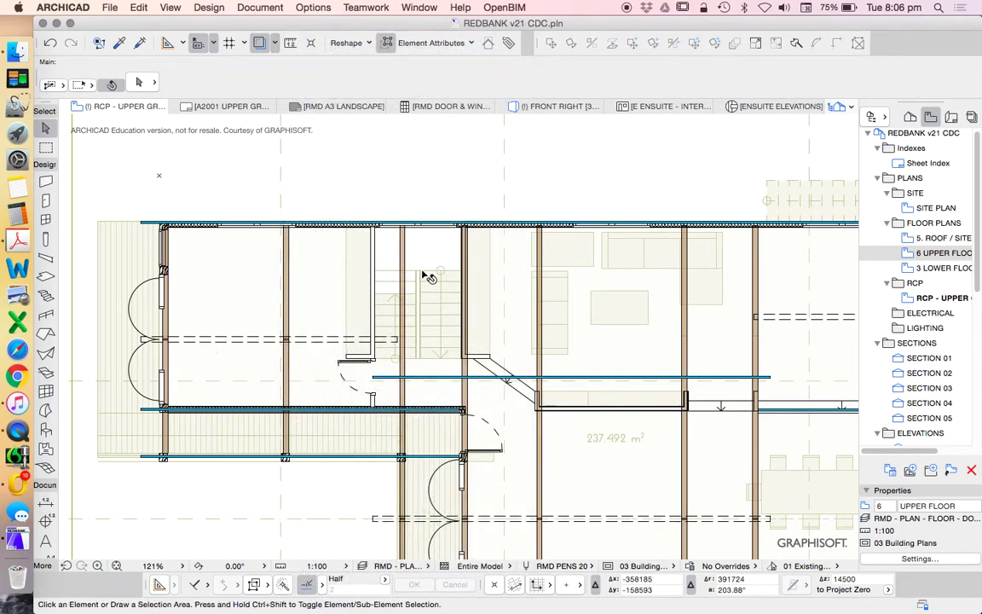
scroll(378, 253, down, 5)
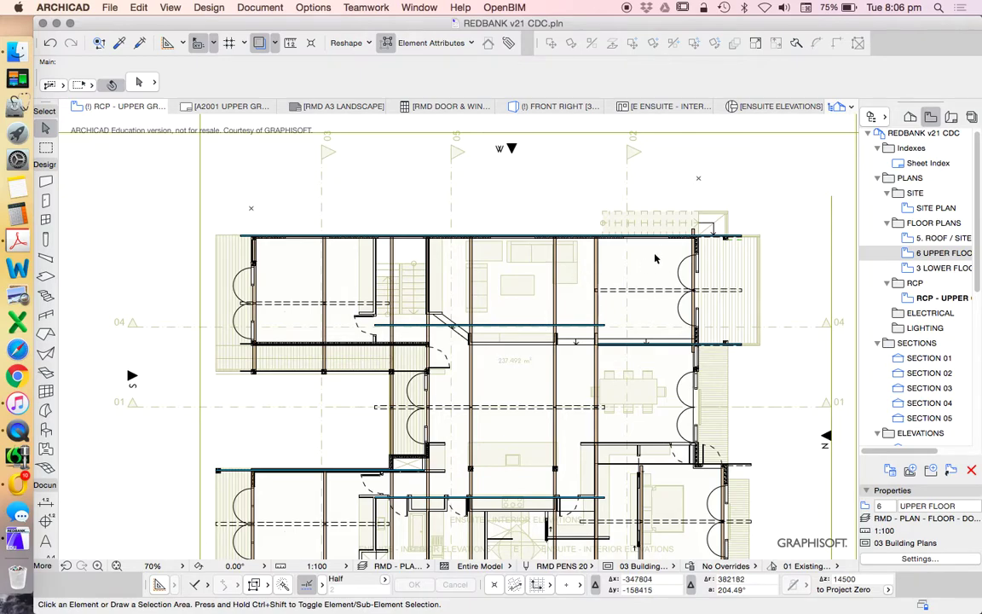
scroll(656, 259, up, 2)
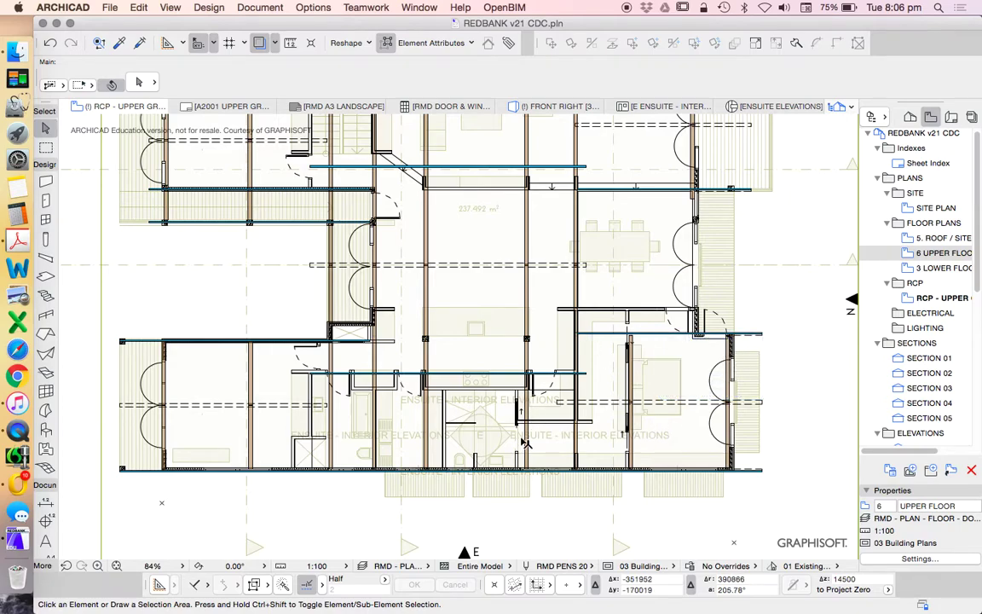
scroll(670, 442, down, 3)
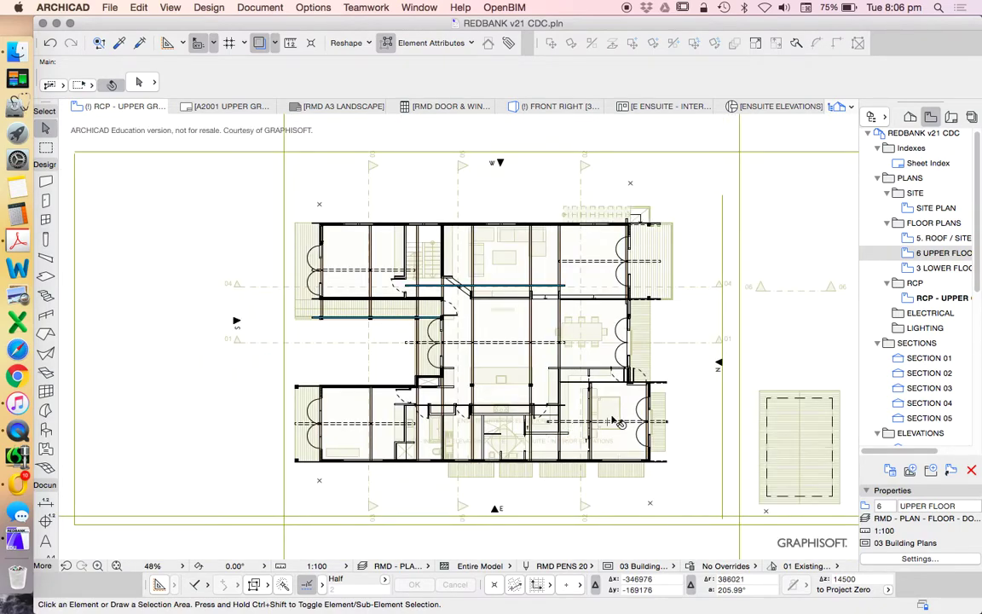
key(super+l)
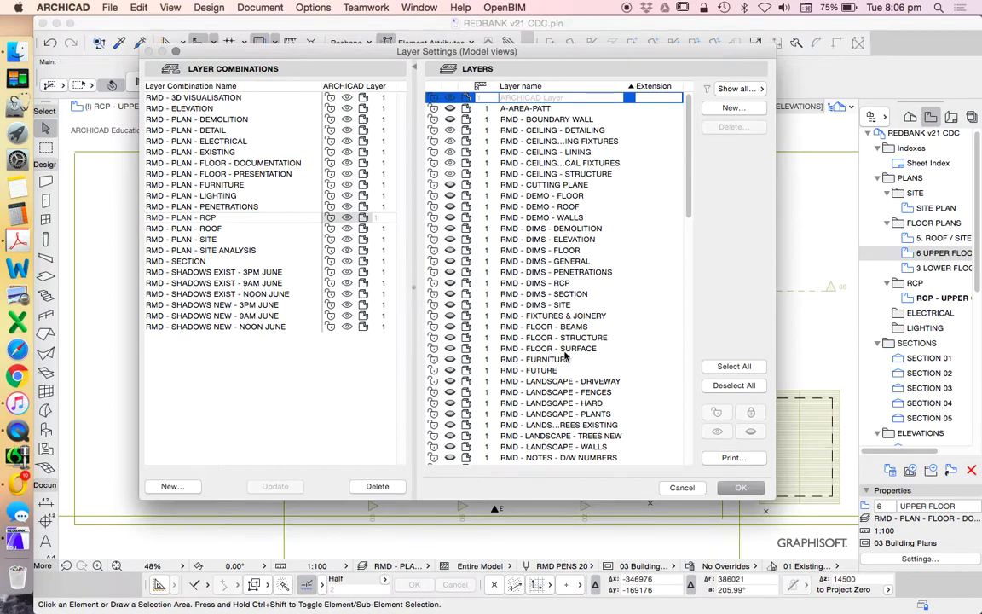
Step: Hide RMD - WALL - EXISTING 1/2 HEIGHT and update the RMD - PLAN - RCP combination
scroll(566, 362, down, 8)
scroll(566, 362, down, 4)
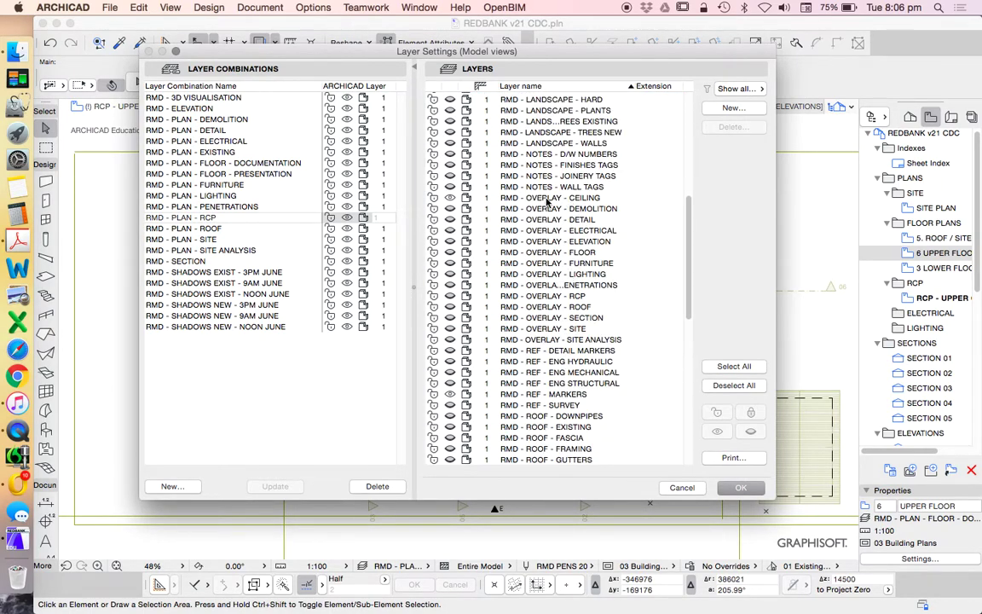
scroll(554, 208, down, 3)
scroll(594, 253, down, 1)
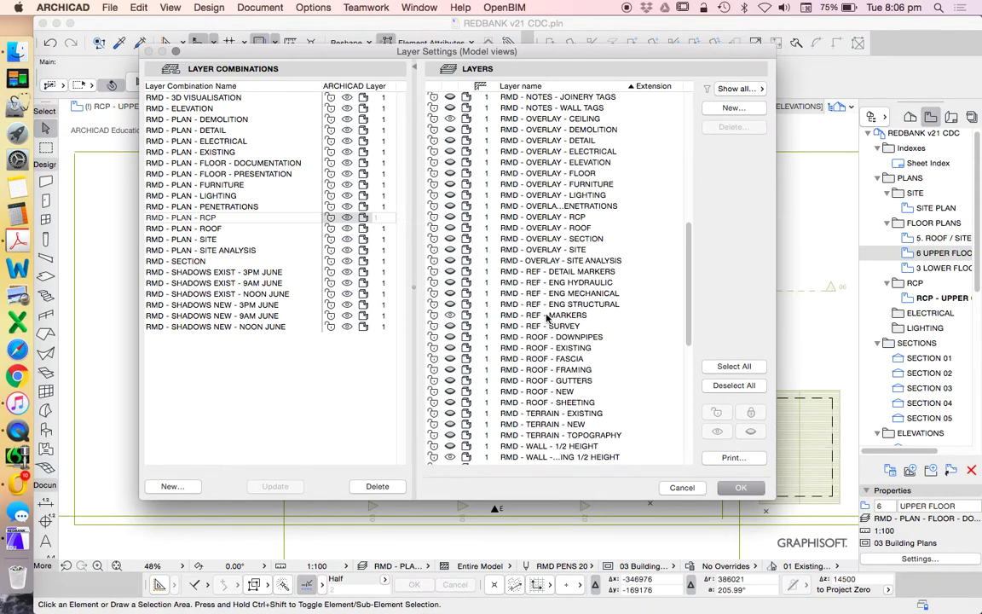
scroll(546, 319, down, 3)
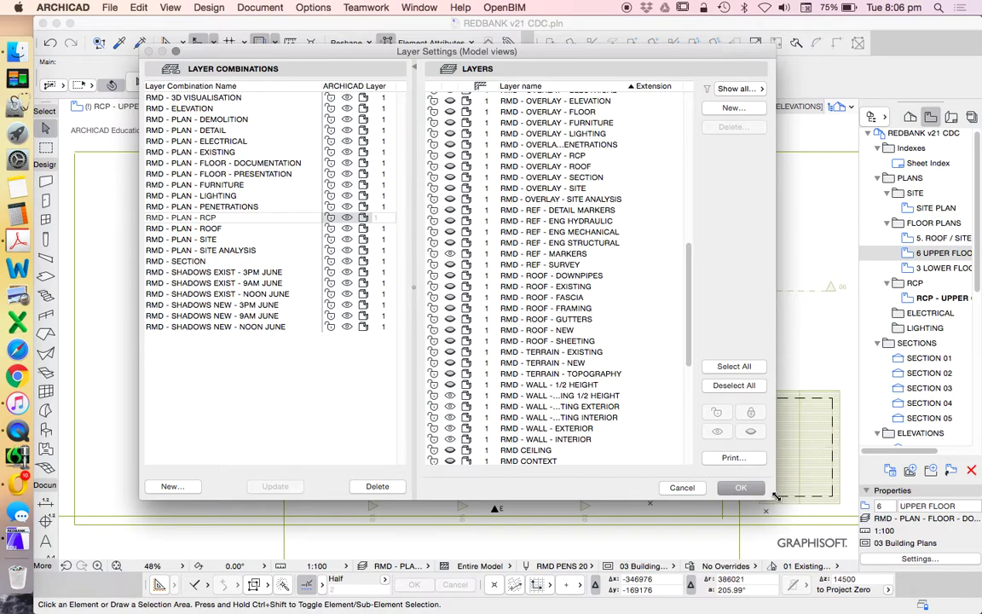
drag(776, 494, 882, 509)
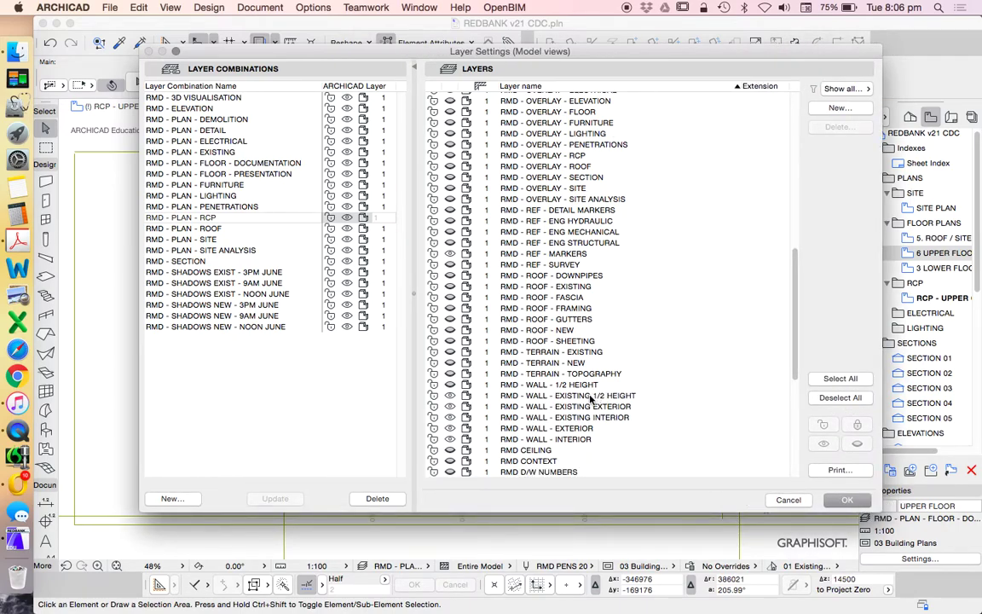
click(451, 397)
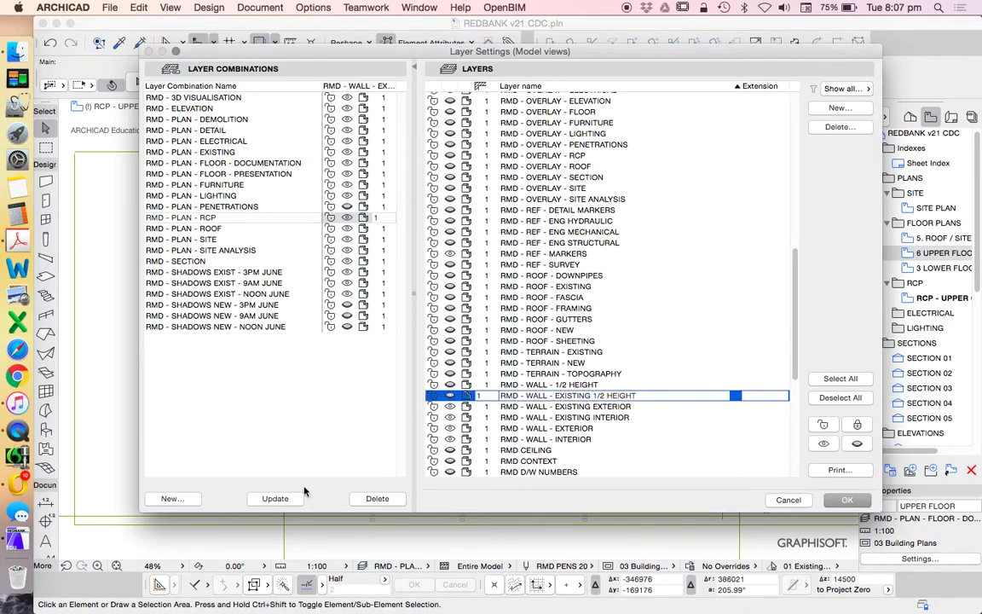
click(282, 501)
click(844, 499)
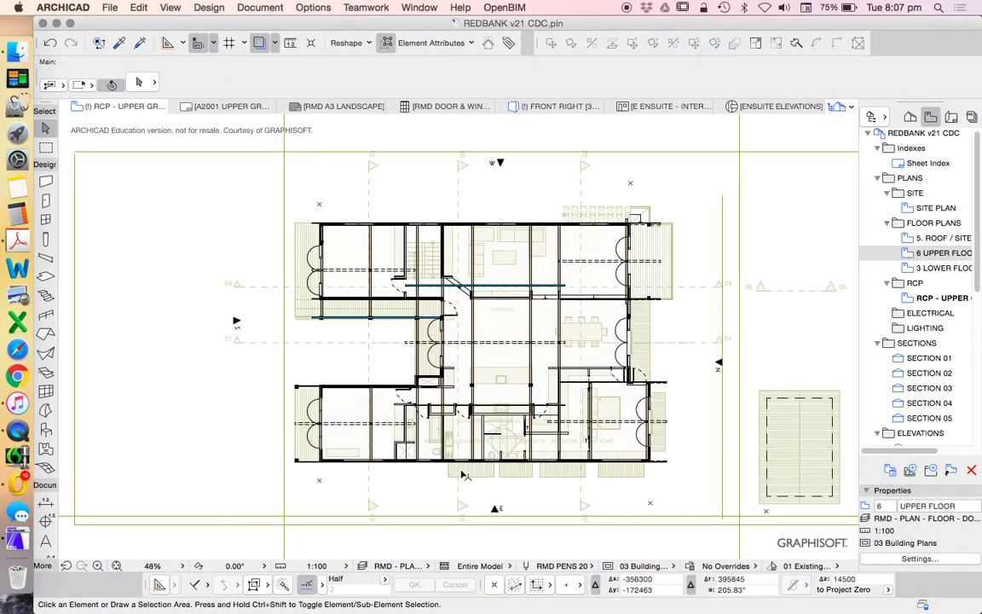
Step: Select the lower-left, upper-left, upper-right and lower-right ceiling beams
scroll(482, 452, up, 5)
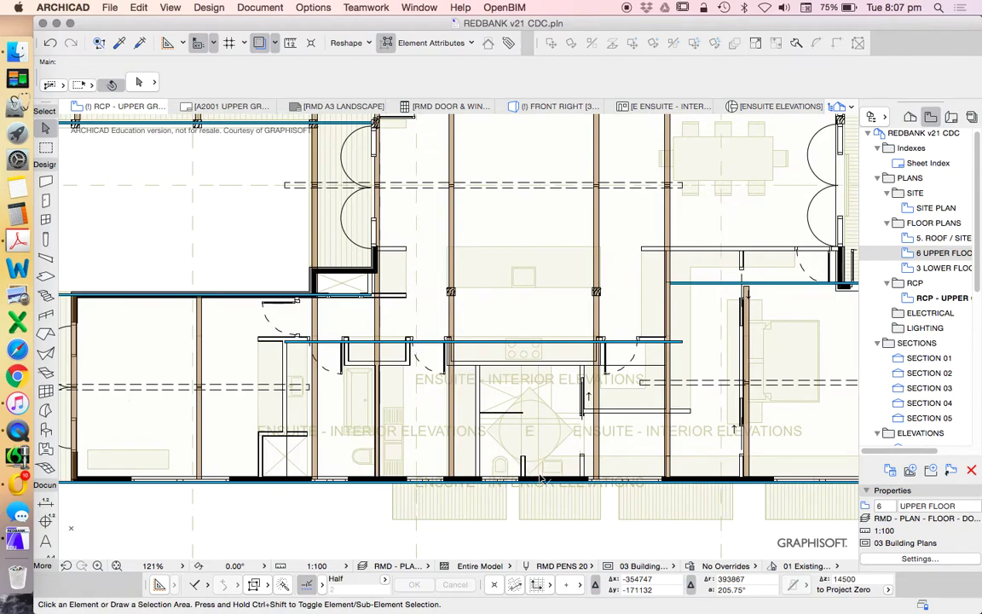
scroll(554, 471, up, 2)
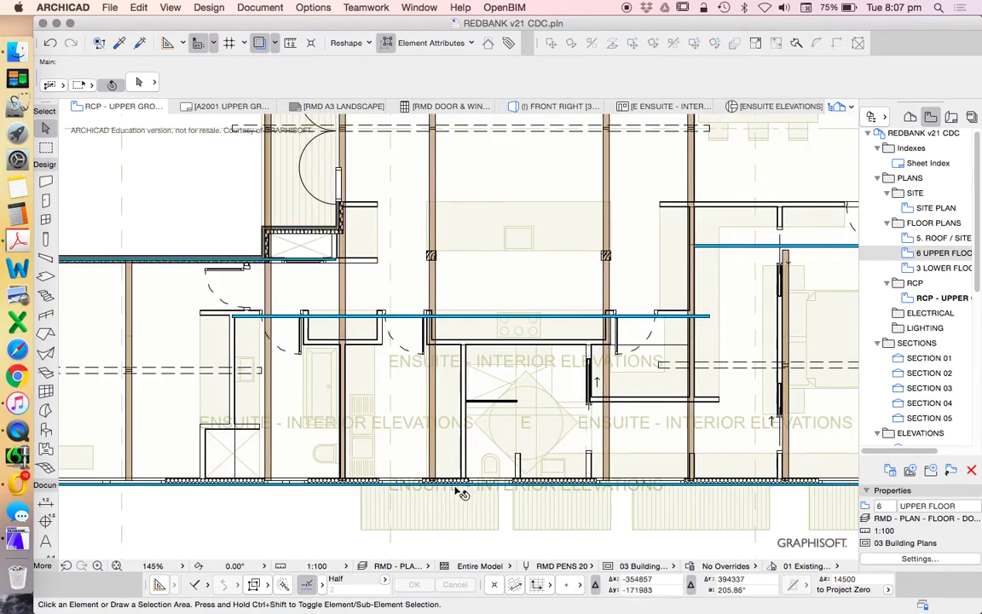
scroll(460, 492, down, 3)
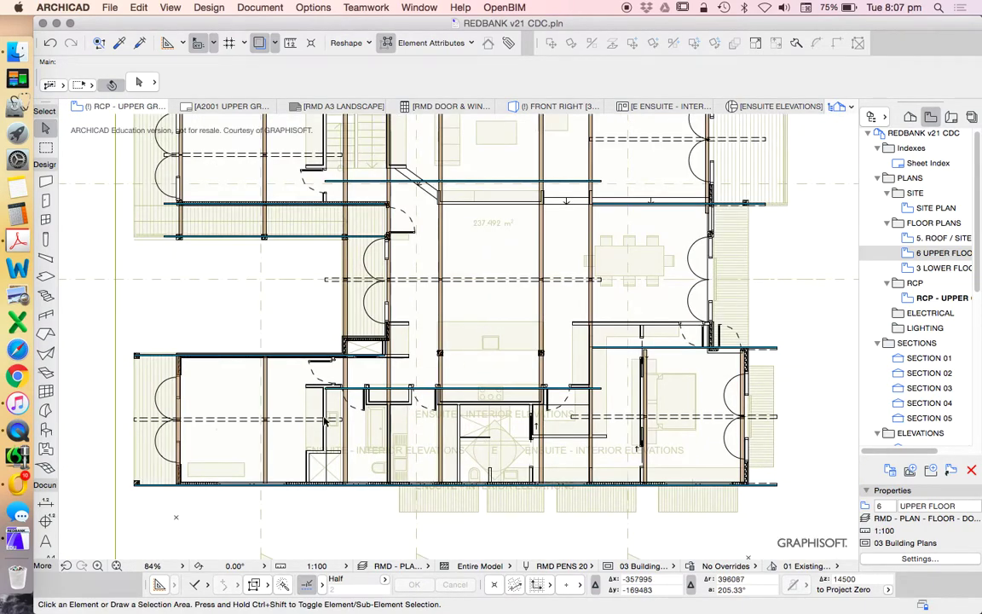
scroll(329, 444, down, 3)
scroll(267, 430, up, 3)
click(269, 433)
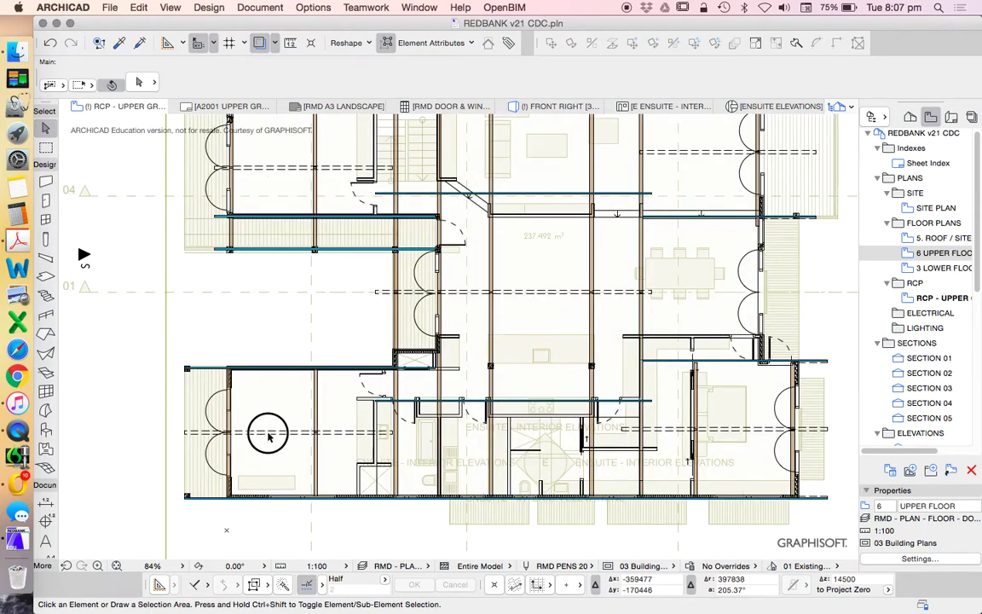
shift+click(286, 170)
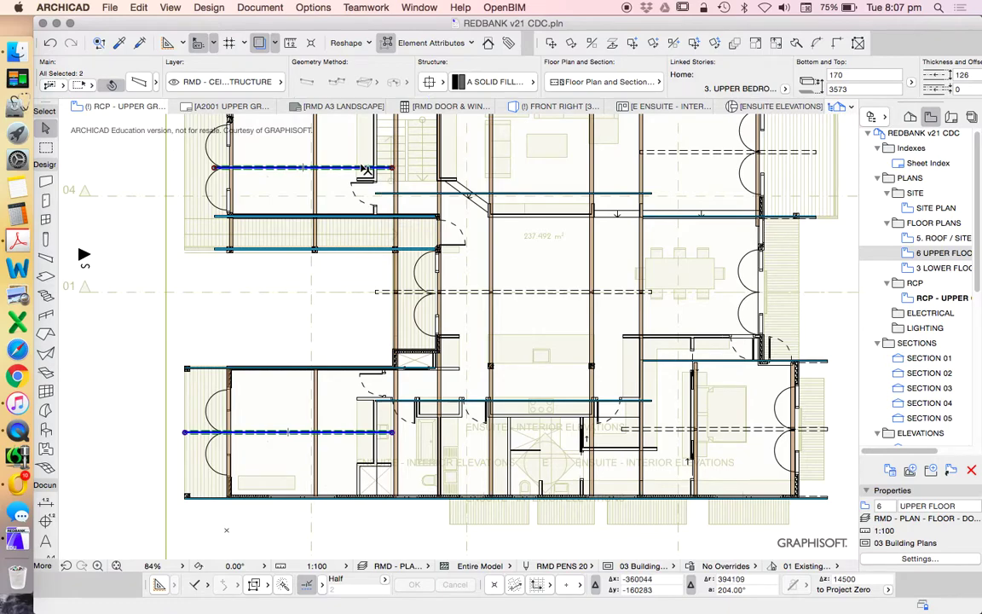
shift+click(694, 152)
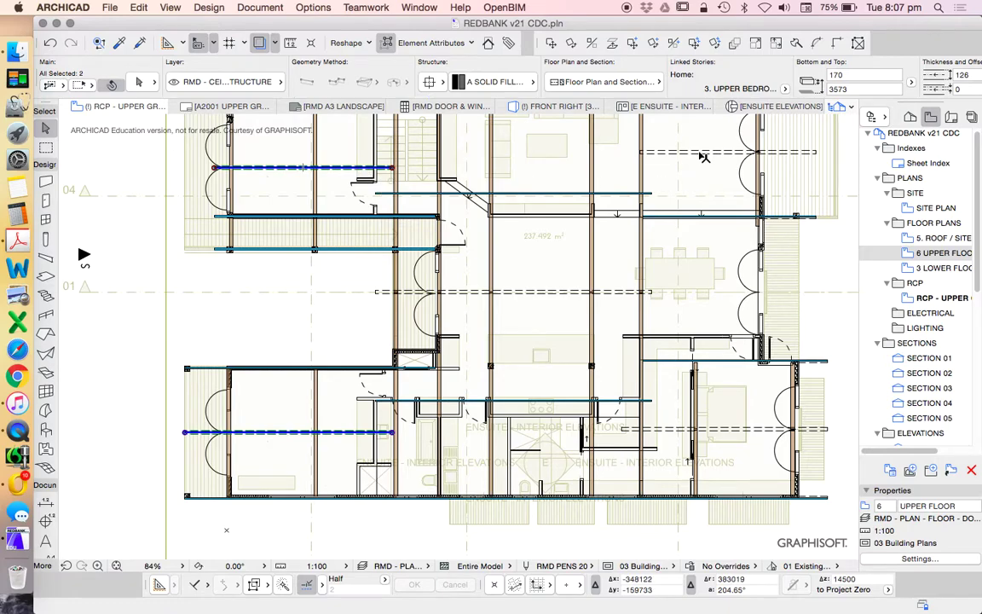
shift+click(774, 433)
Step: Add the upper-left dashed beam as the fifth, then open the layer combination list
scroll(772, 392, down, 3)
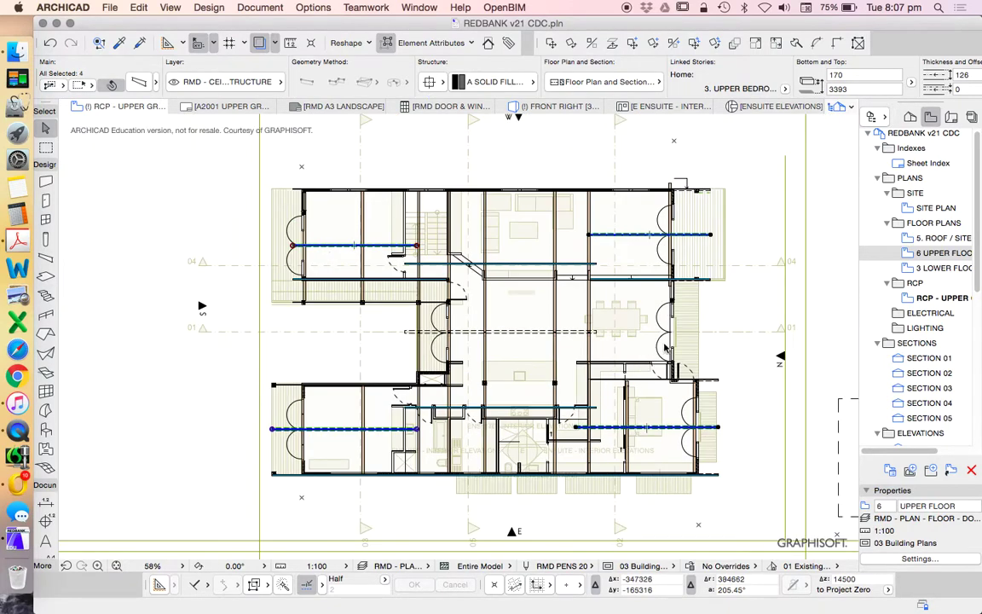
scroll(719, 421, up, 7)
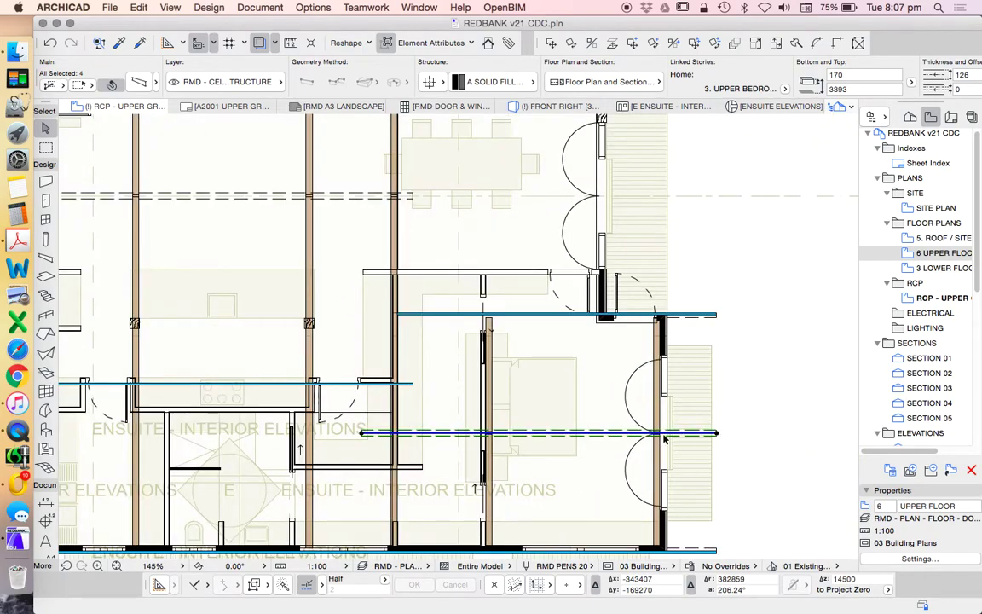
shift+click(358, 197)
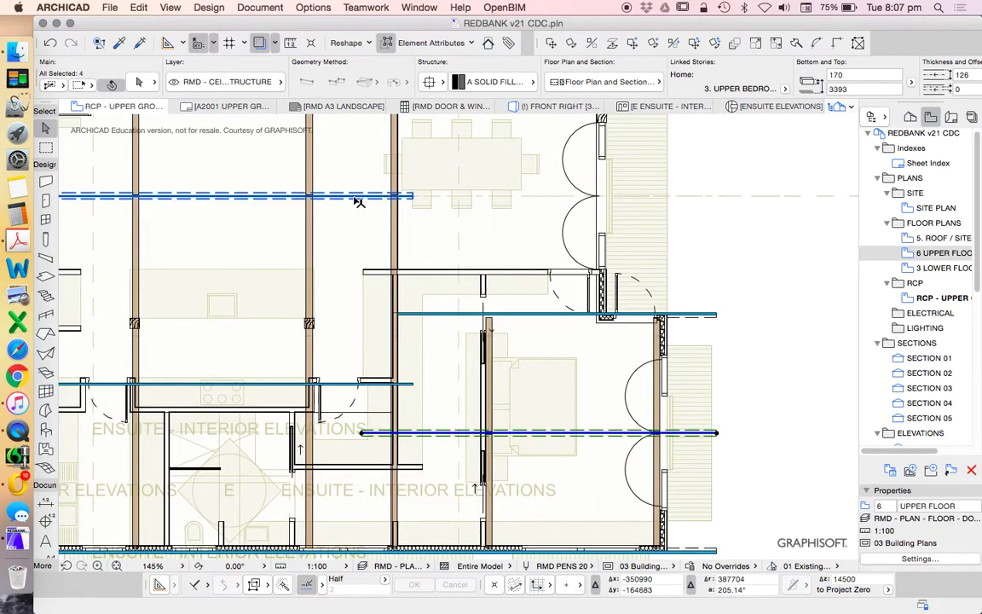
scroll(552, 345, down, 5)
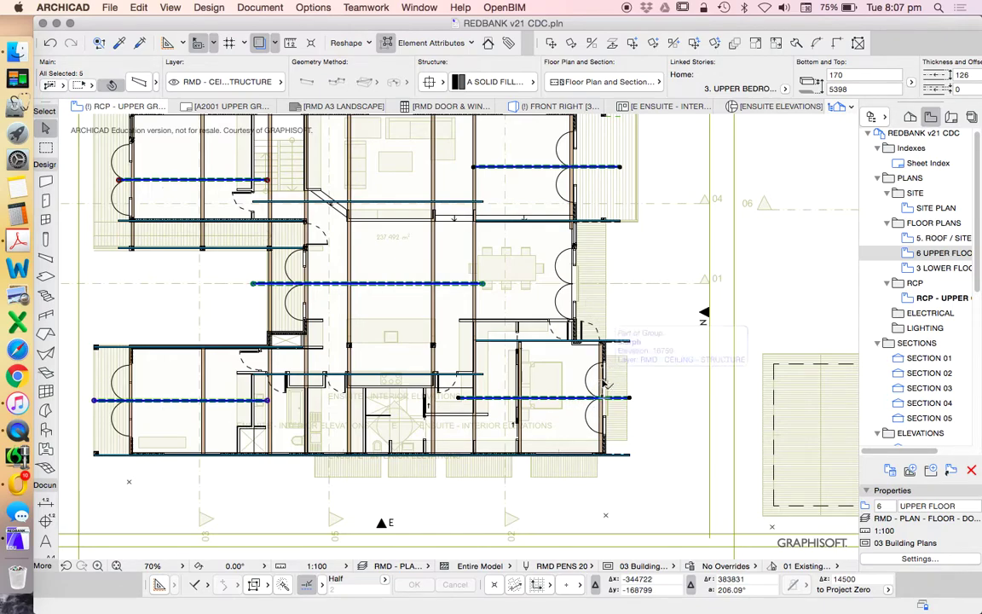
click(660, 567)
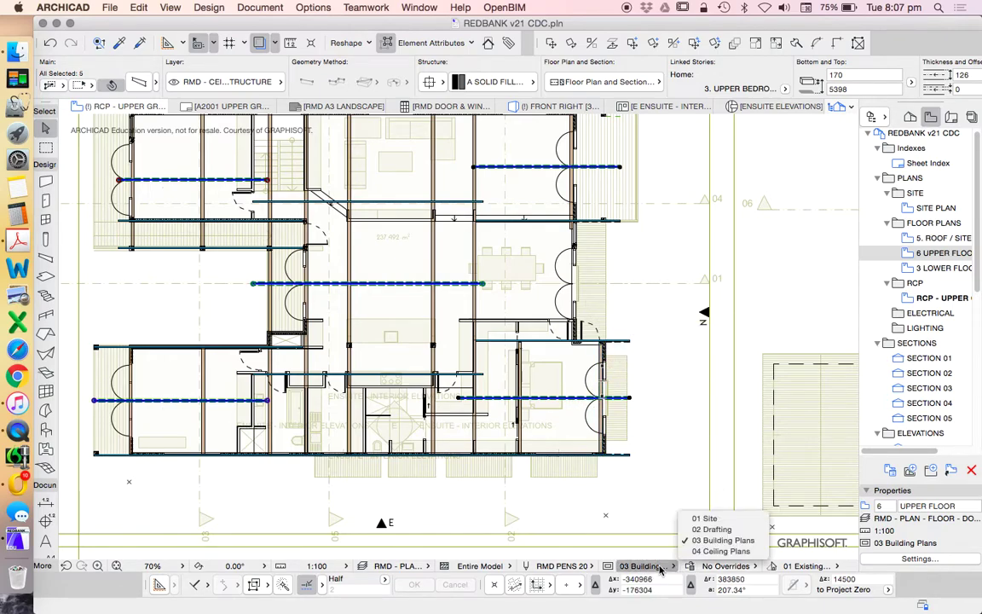
Step: Apply the 04 Ceiling Plans layer combination, zoom out, and reselect two ceiling beams
click(720, 553)
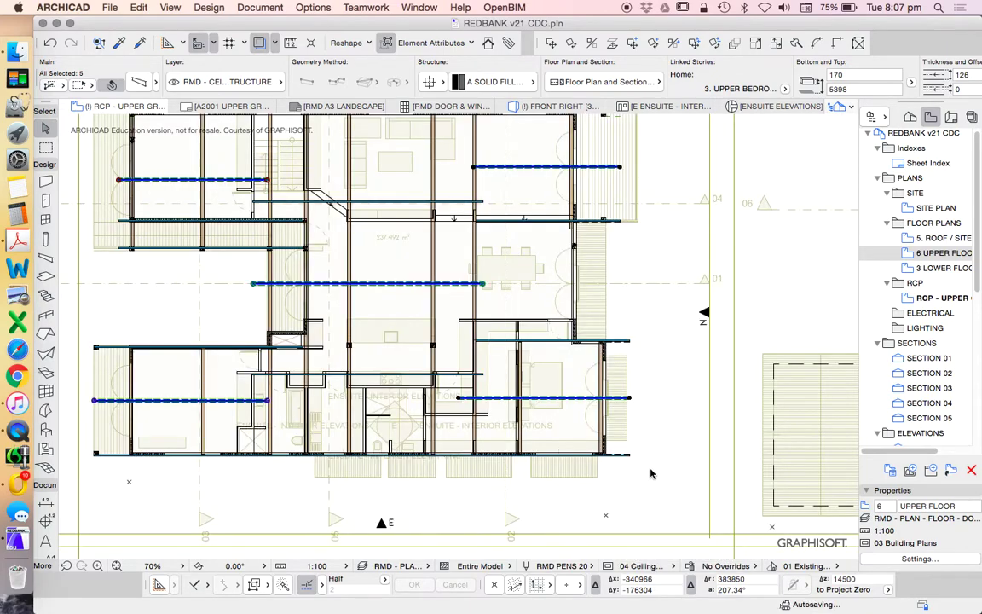
click(647, 472)
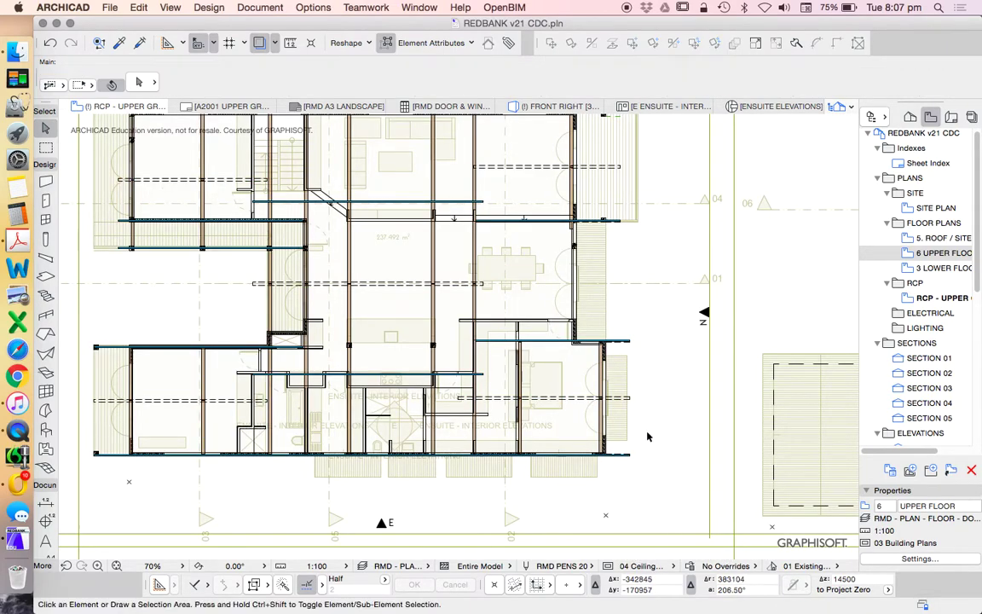
click(639, 566)
click(653, 568)
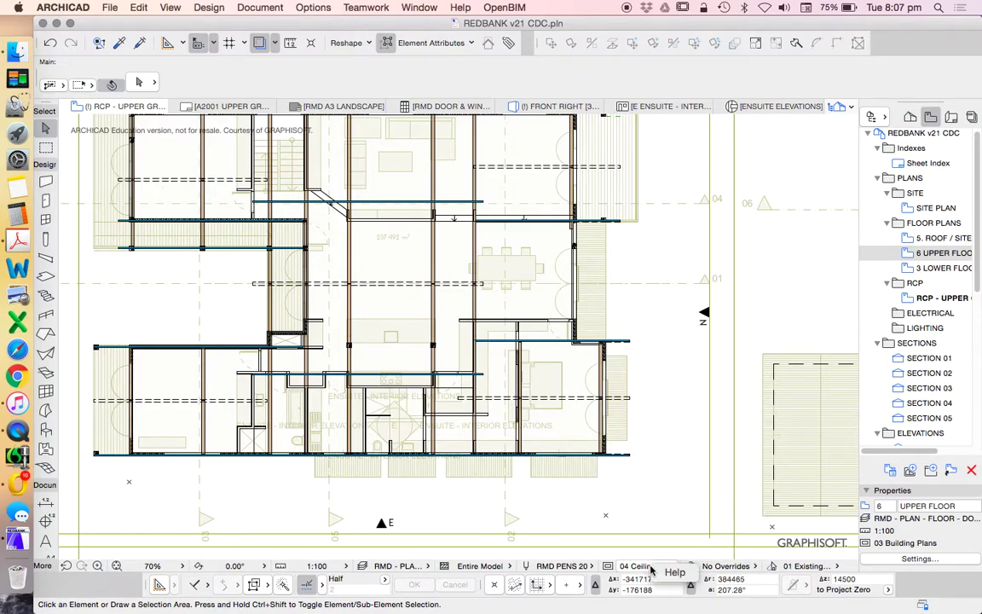
scroll(620, 436, down, 3)
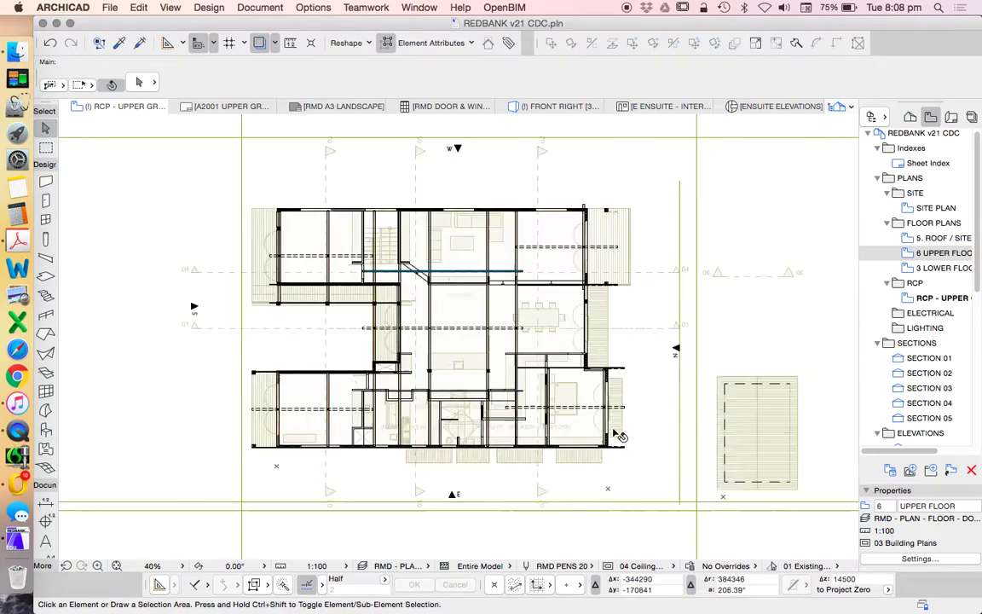
scroll(620, 437, down, 2)
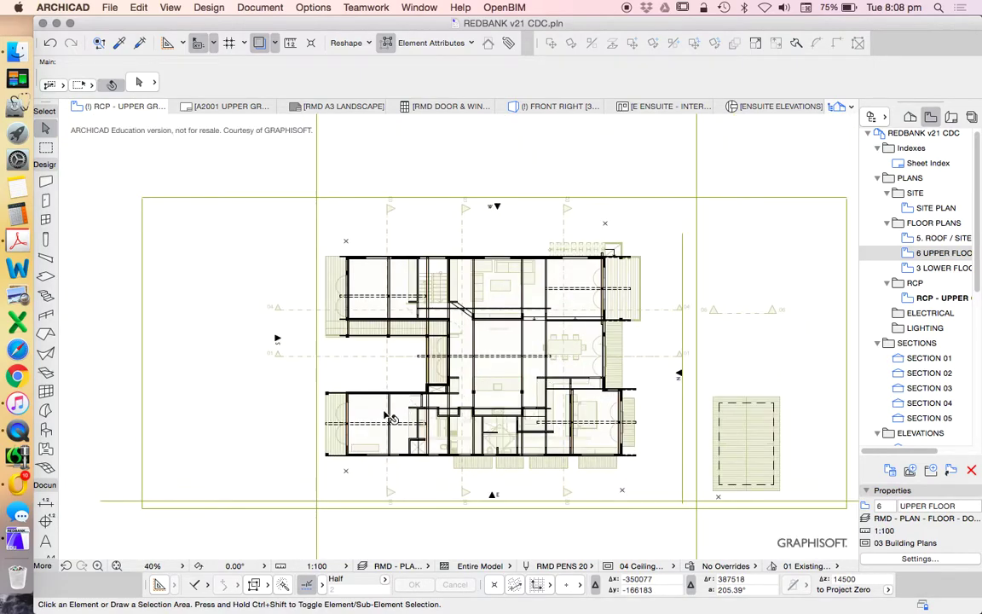
click(386, 423)
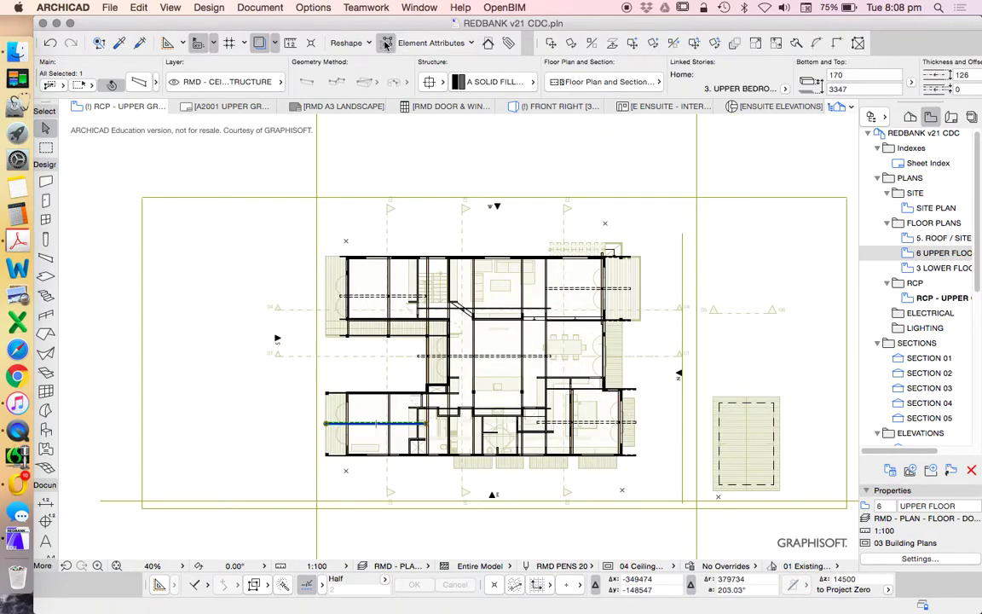
shift+click(601, 422)
Step: Select the five ceiling beams and set their Floor Plan overhead lines to Solid Line
shift+click(490, 355)
shift+click(588, 288)
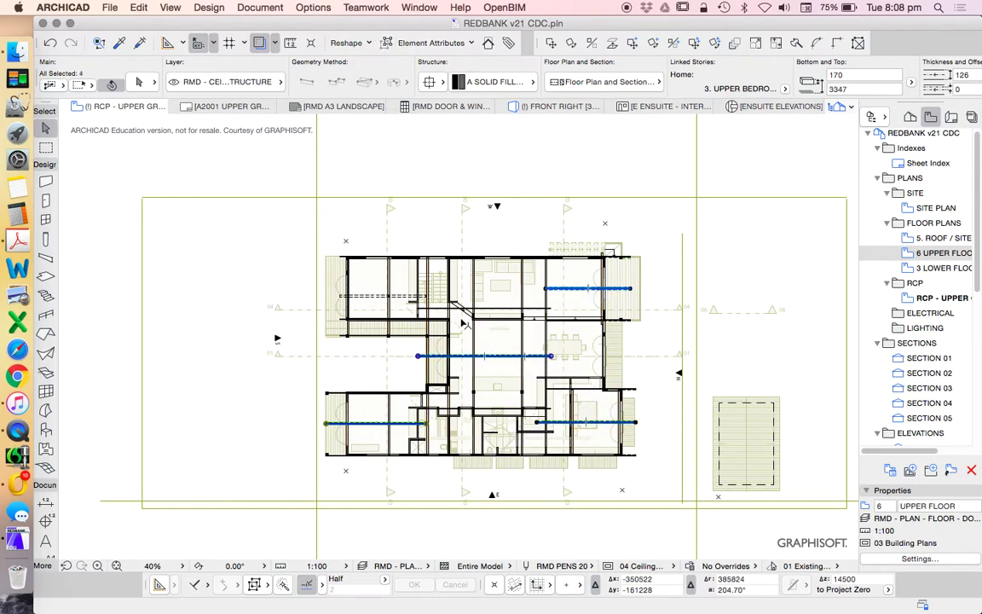
shift+click(401, 296)
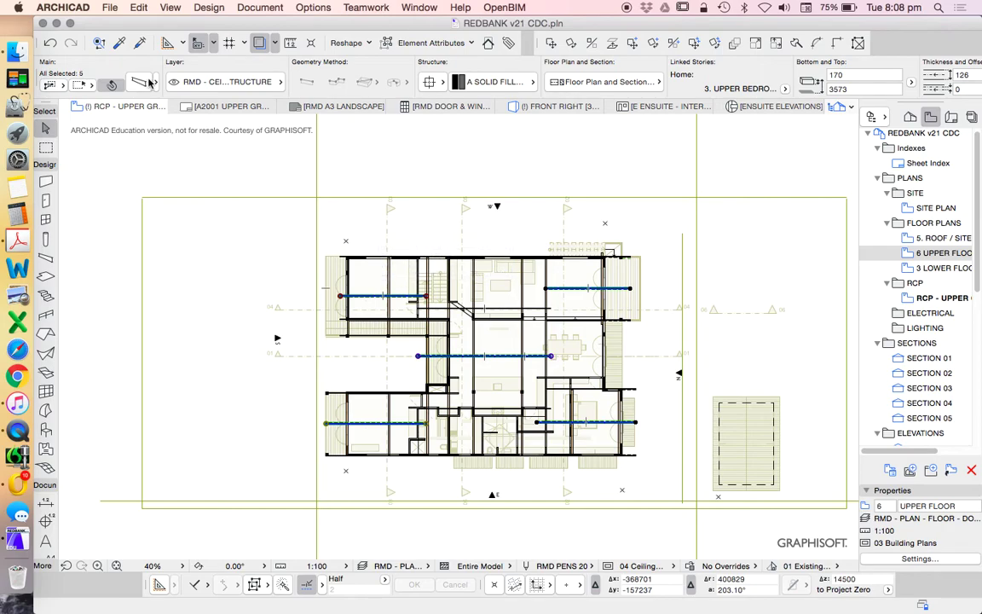
click(148, 81)
scroll(637, 284, down, 5)
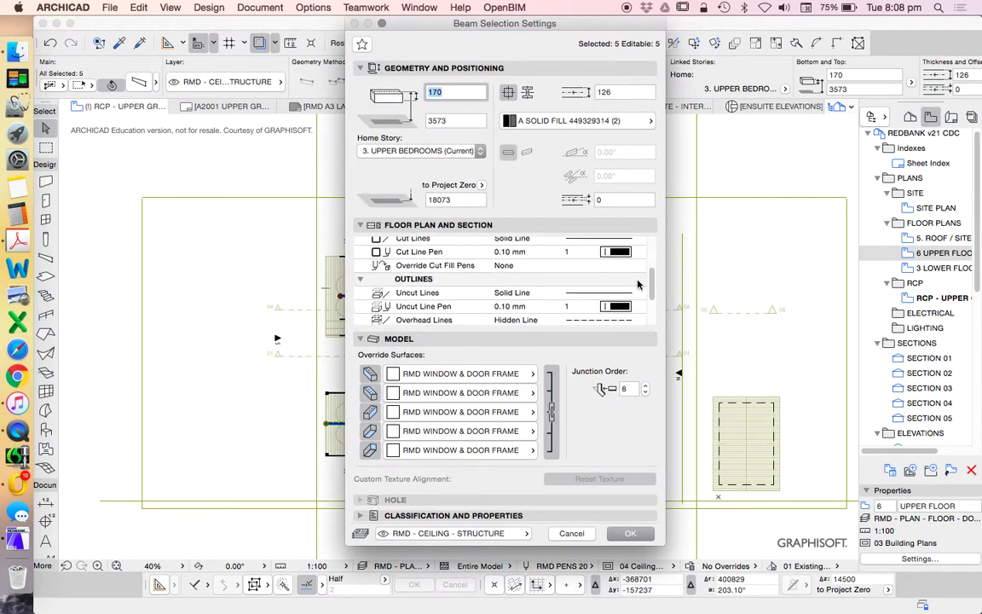
scroll(639, 282, down, 3)
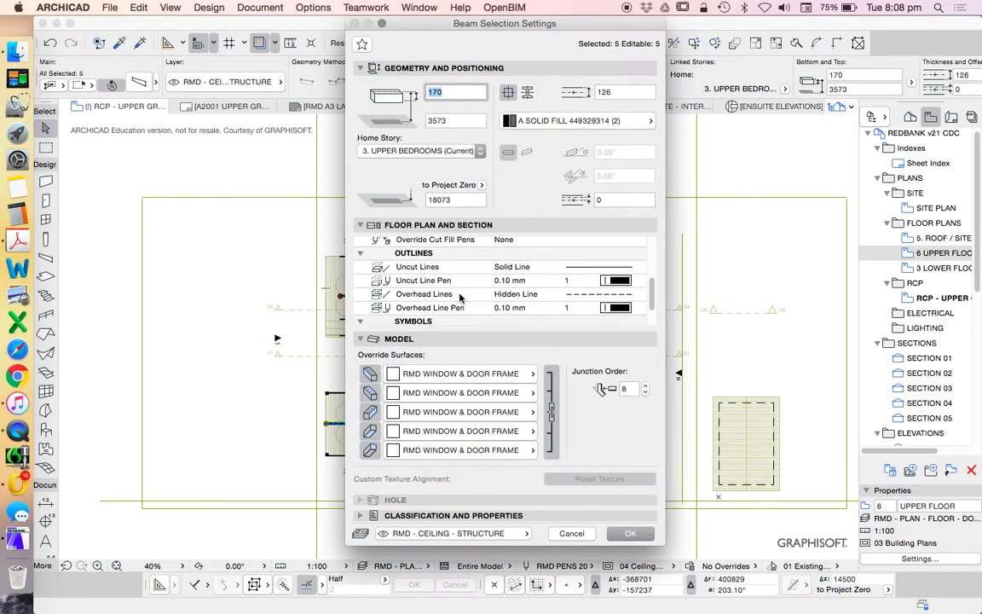
scroll(600, 295, down, 2)
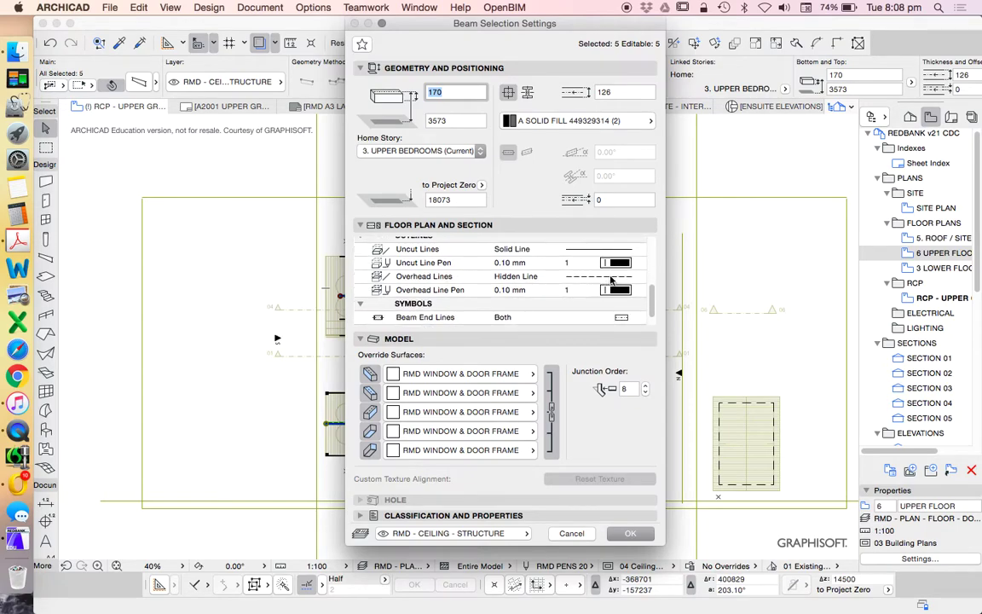
click(610, 276)
click(665, 43)
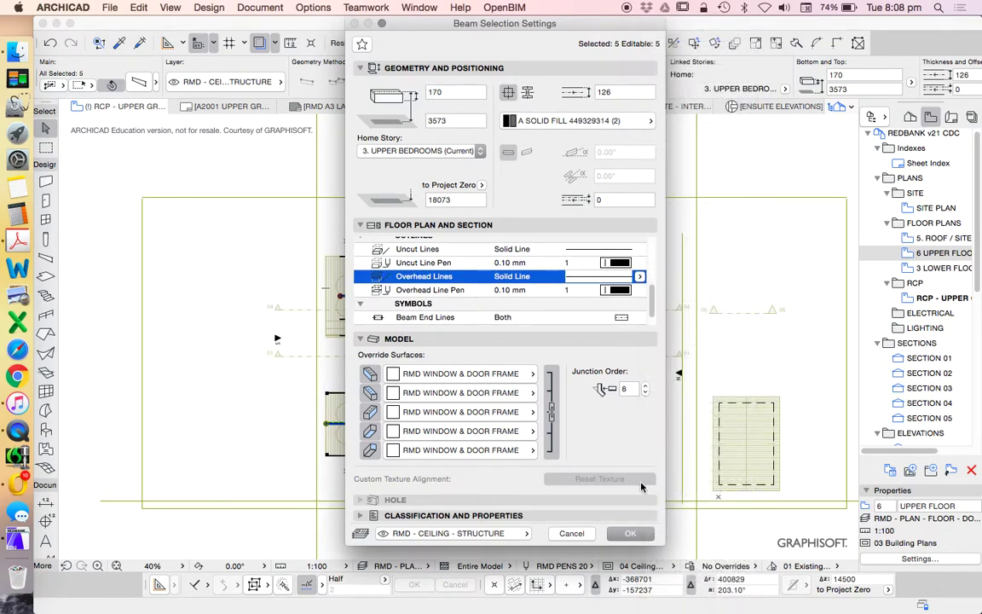
click(627, 533)
scroll(358, 392, up, 3)
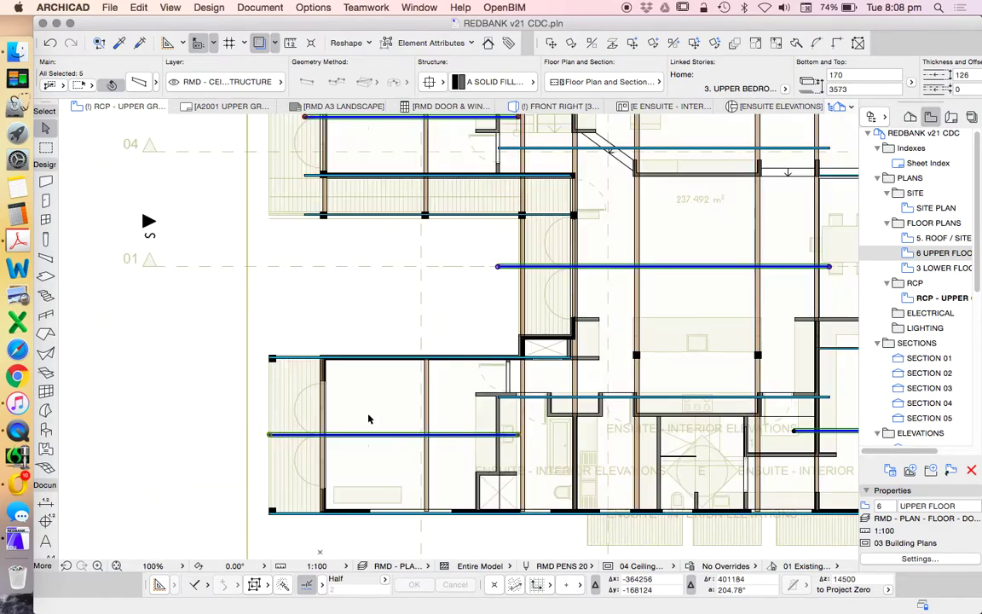
click(357, 450)
scroll(357, 445, up, 3)
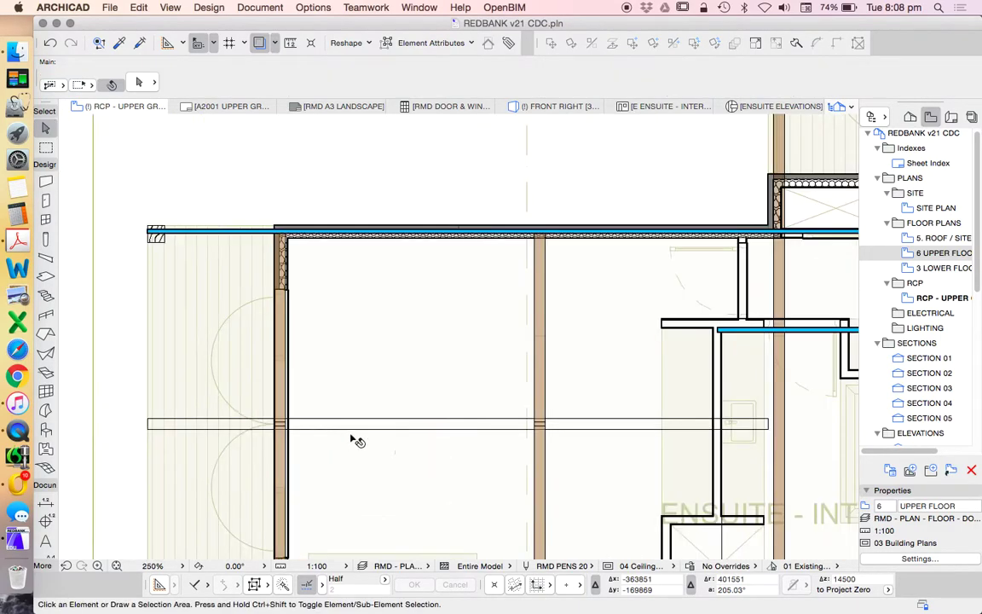
scroll(341, 418, down, 3)
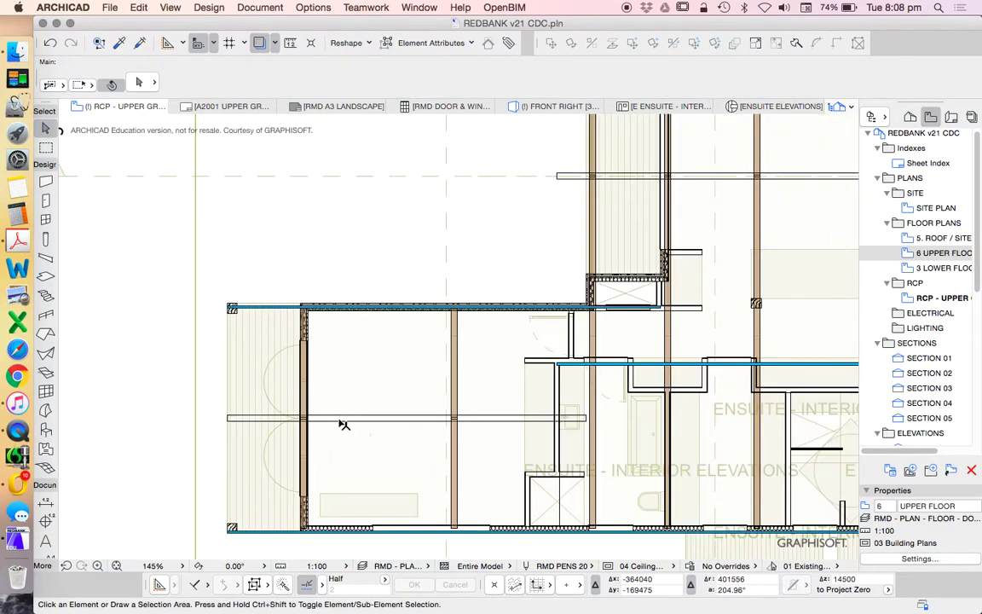
click(343, 418)
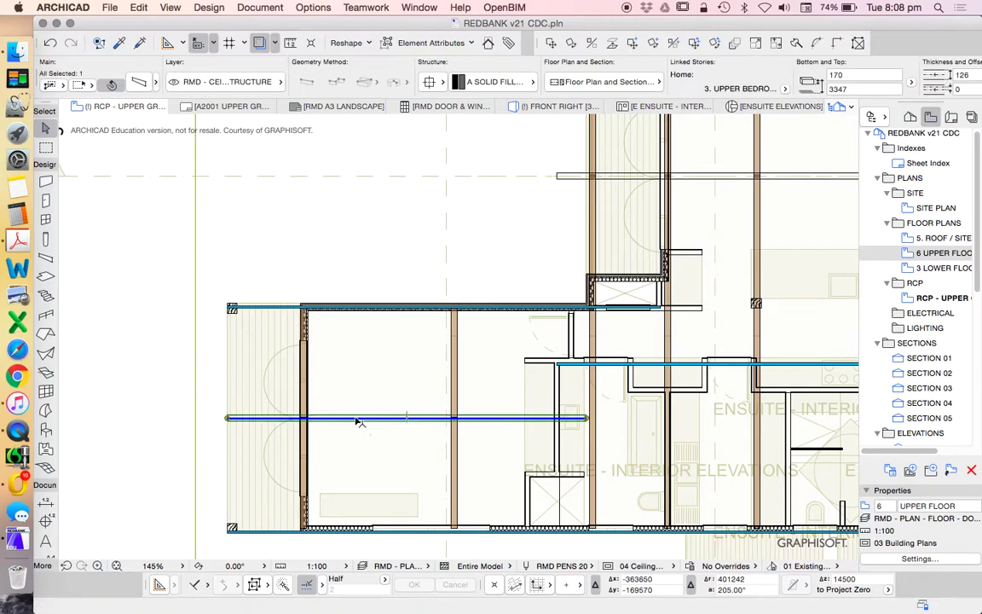
scroll(358, 424, down, 2)
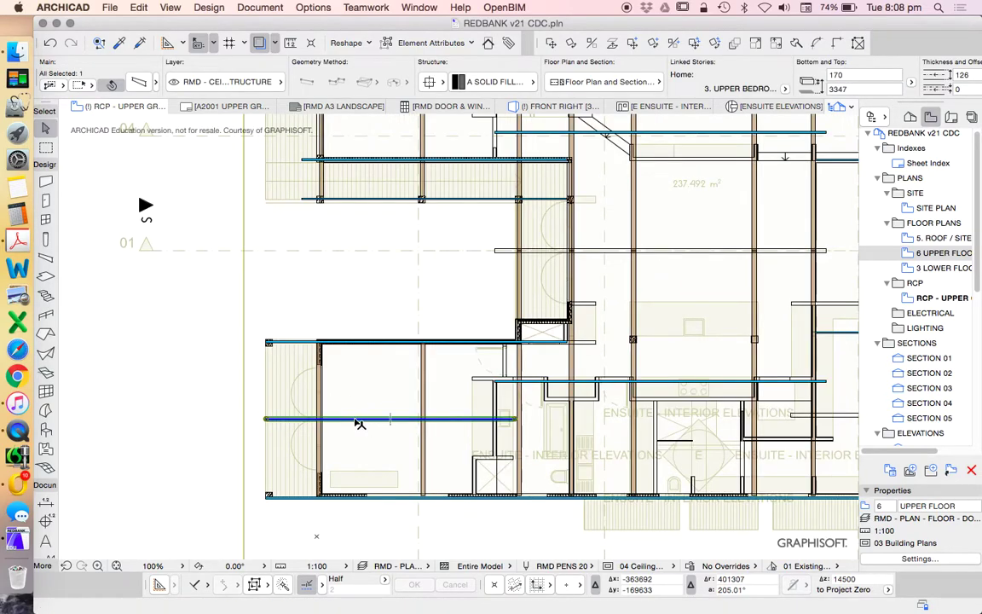
scroll(356, 392, down, 2)
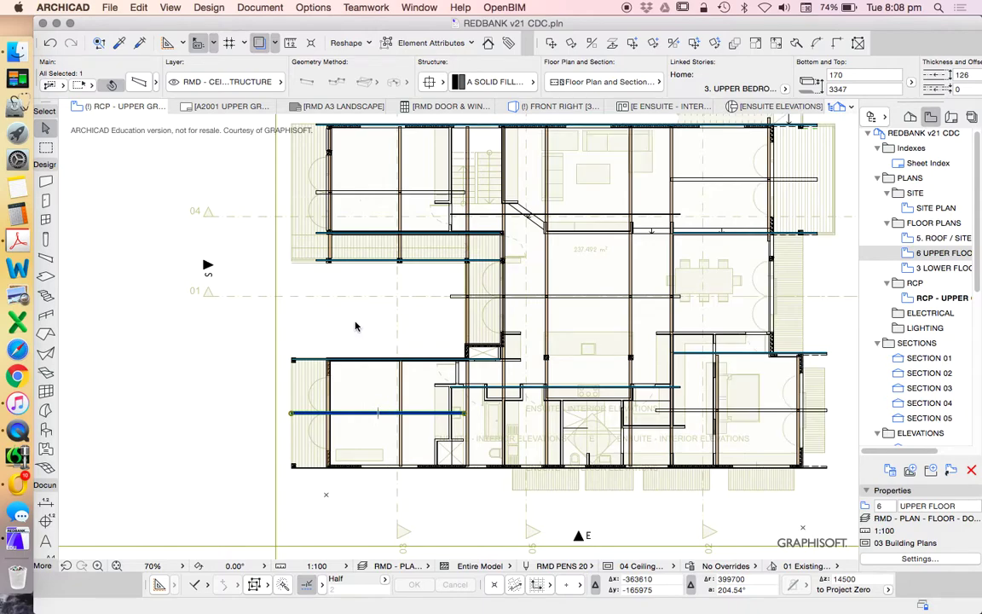
key(Escape)
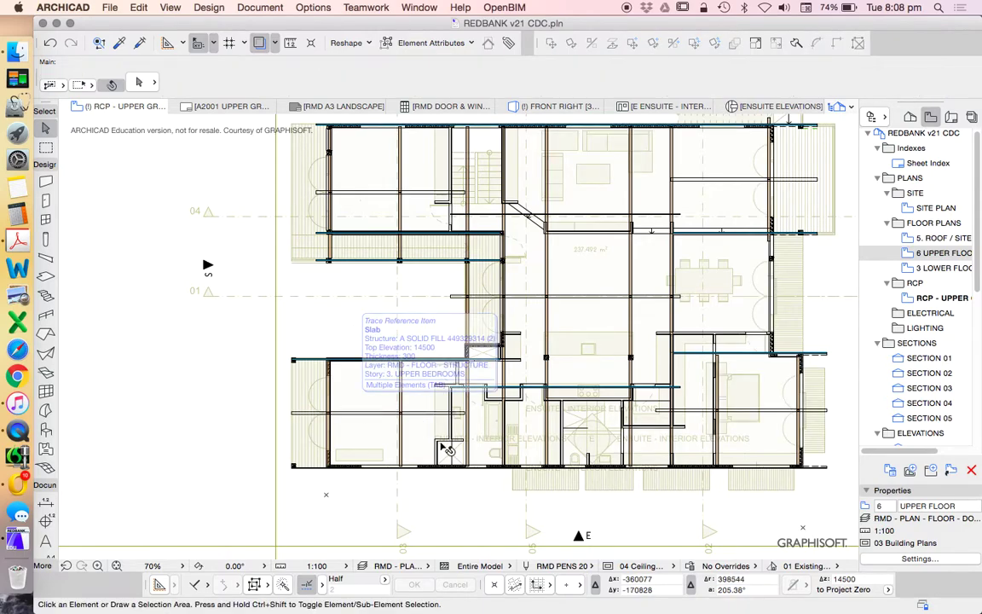
scroll(384, 389, up, 2)
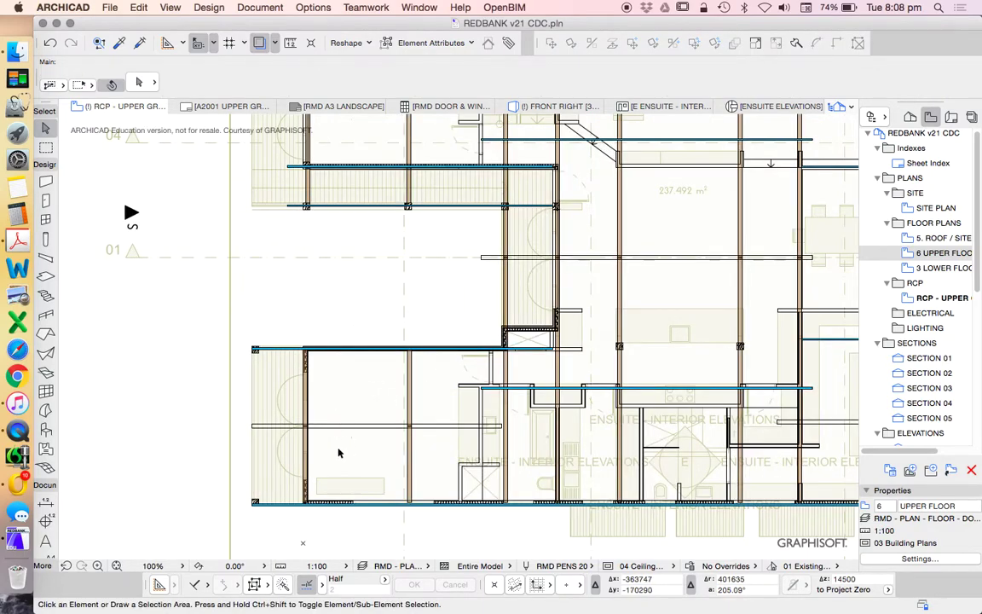
scroll(281, 500, up, 3)
click(292, 493)
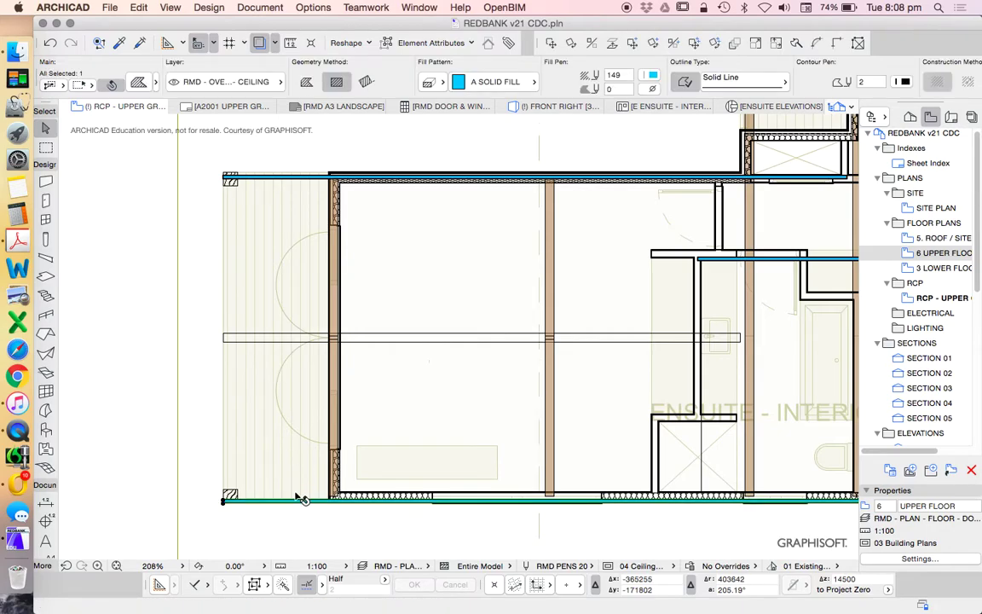
shift+click(274, 182)
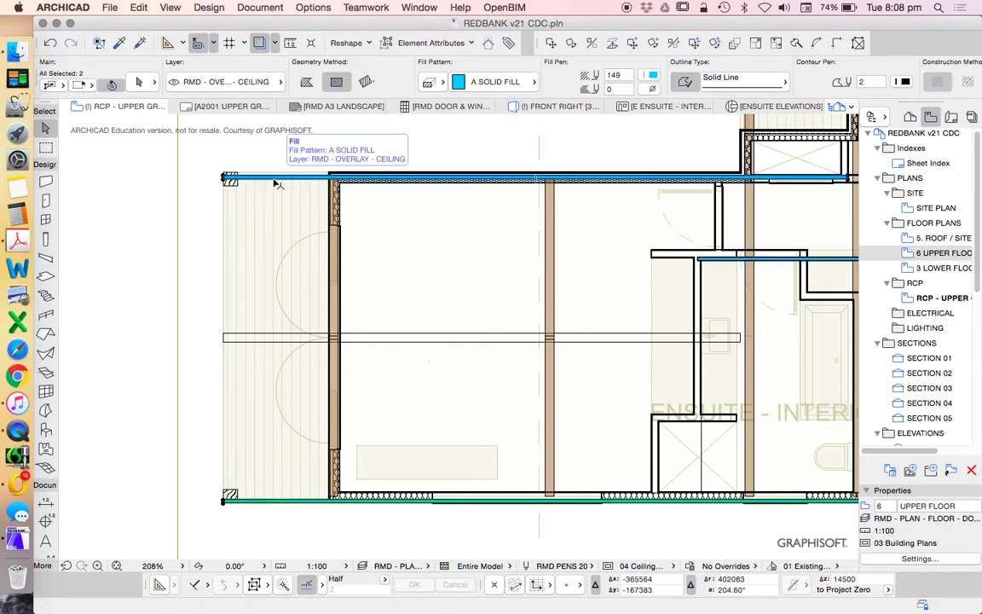
scroll(300, 317, down, 3)
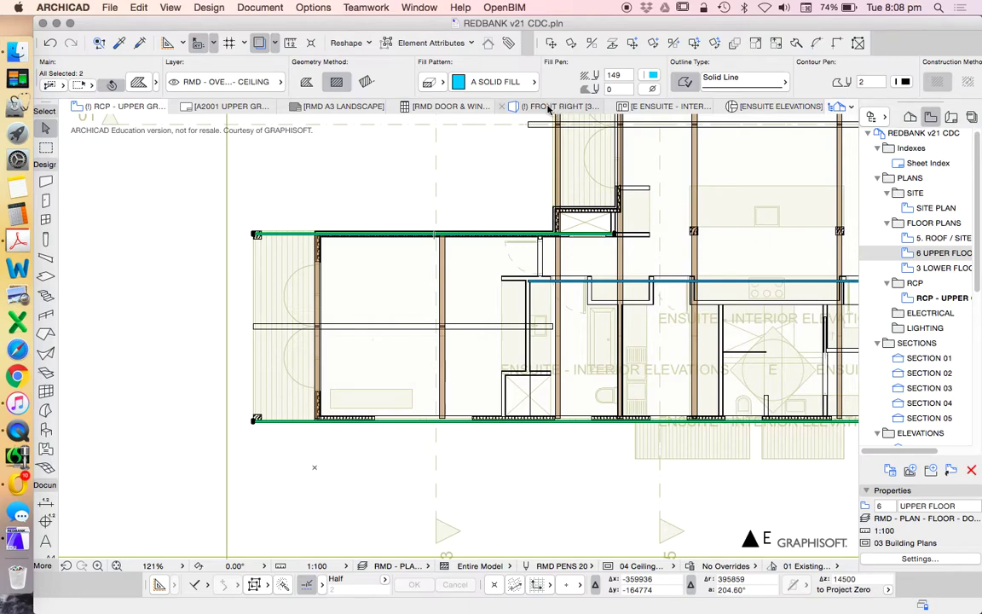
click(386, 256)
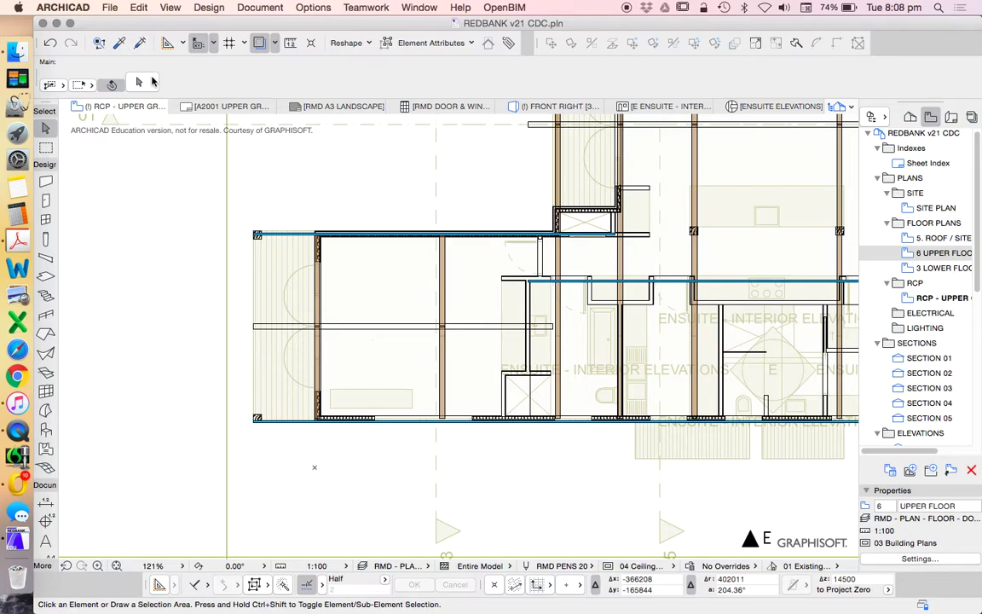
scroll(273, 256, up, 3)
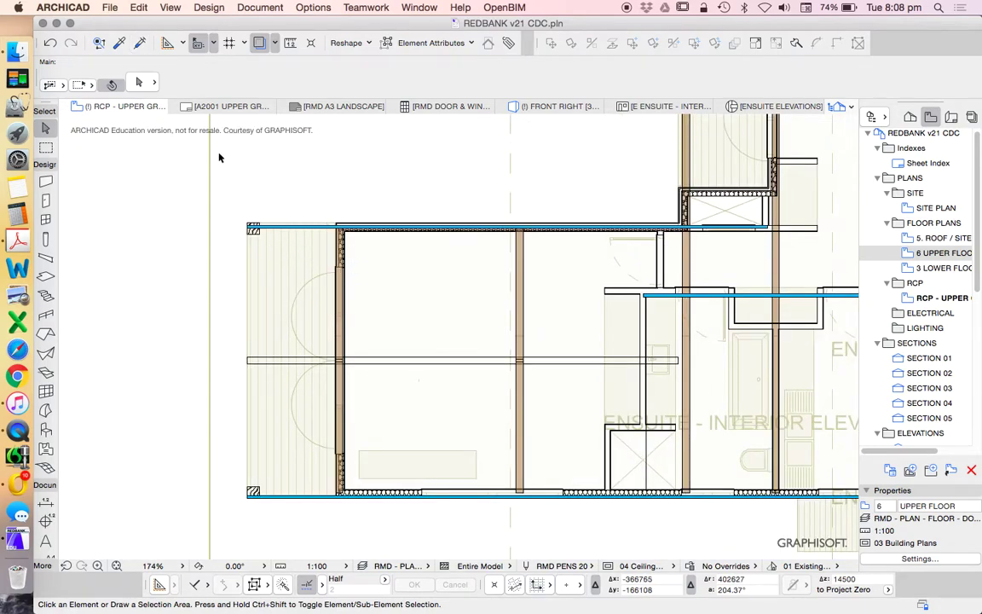
scroll(247, 290, down, 10)
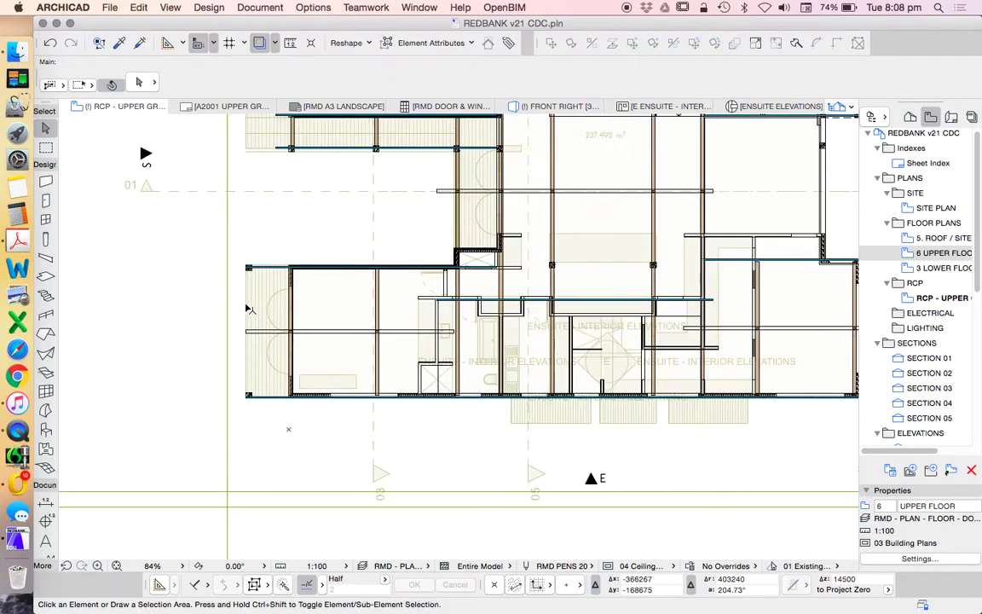
click(248, 201)
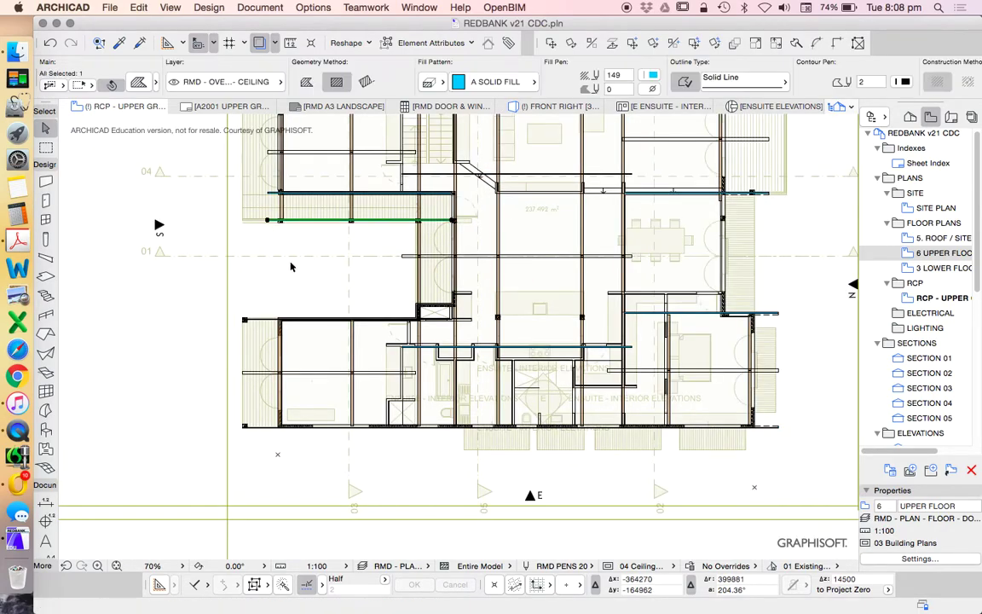
click(263, 306)
scroll(268, 387, up, 4)
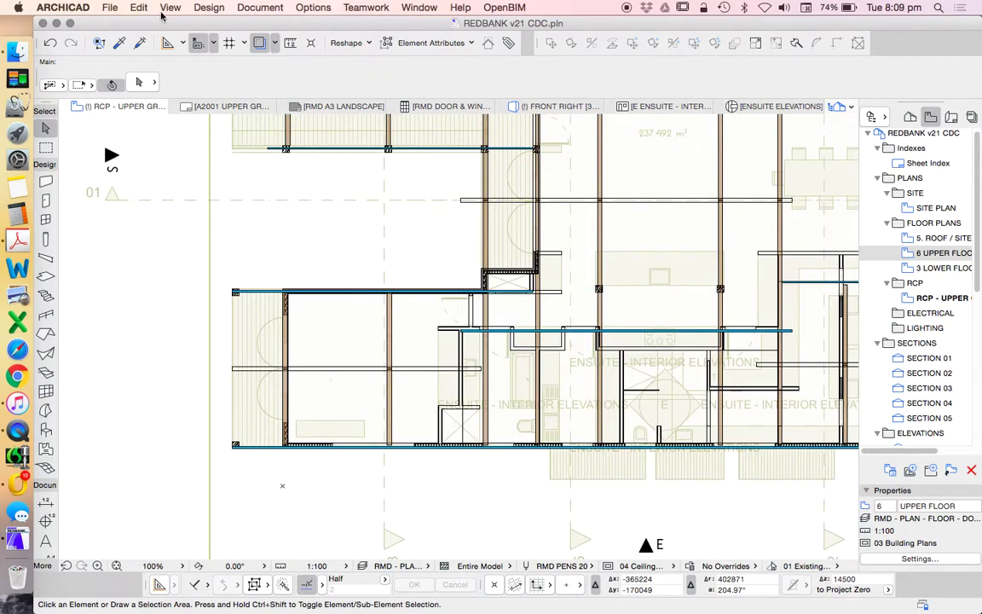
Step: Open the Edit > Find & Select palette and close it again
click(139, 7)
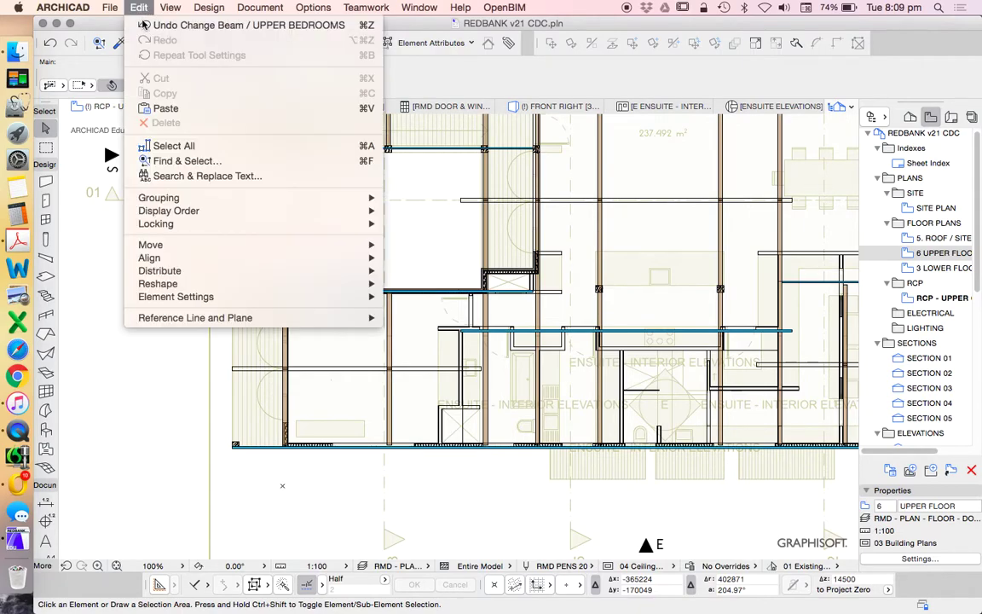
click(171, 160)
scroll(290, 277, up, 4)
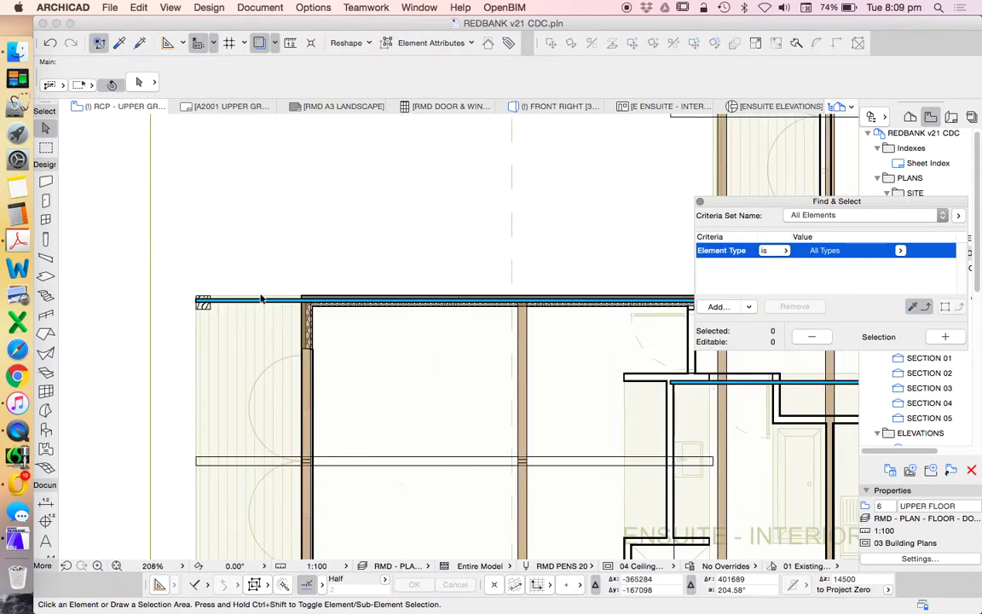
scroll(346, 324, down, 3)
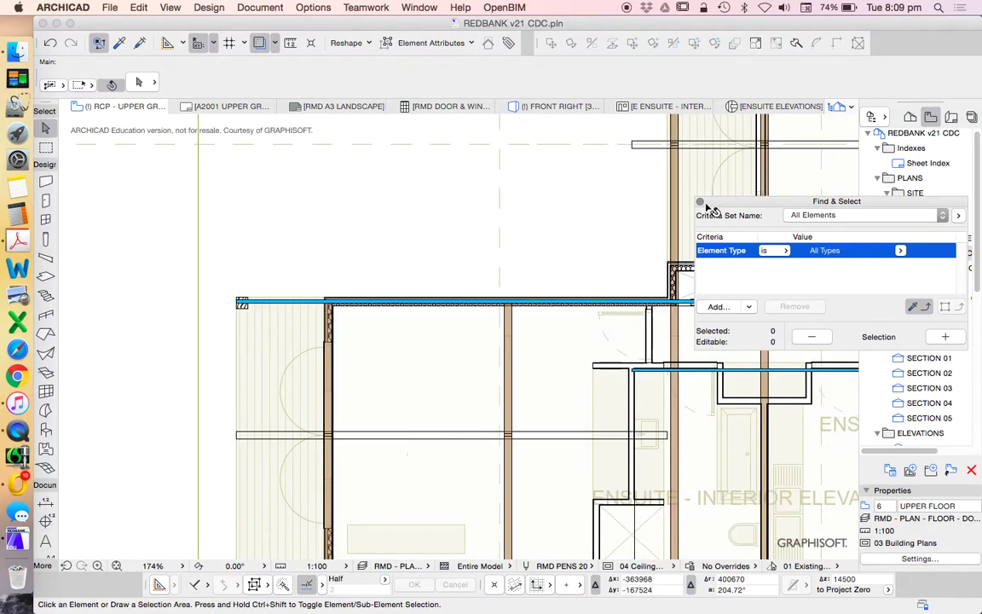
click(698, 201)
scroll(532, 313, down, 3)
scroll(531, 313, down, 3)
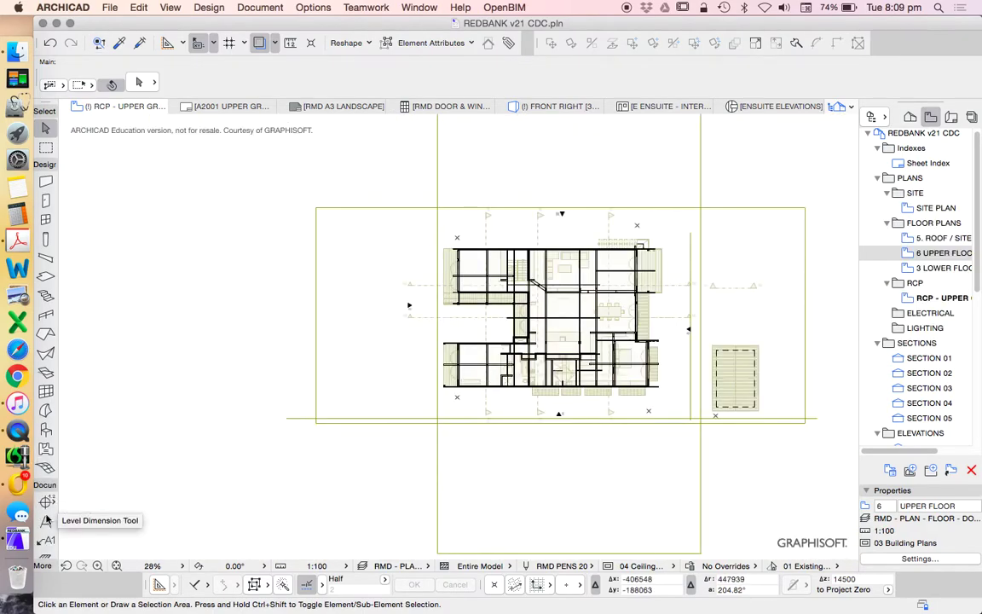
Step: With the Fill tool, select all nine fills, zoom to them, then deselect them
click(46, 524)
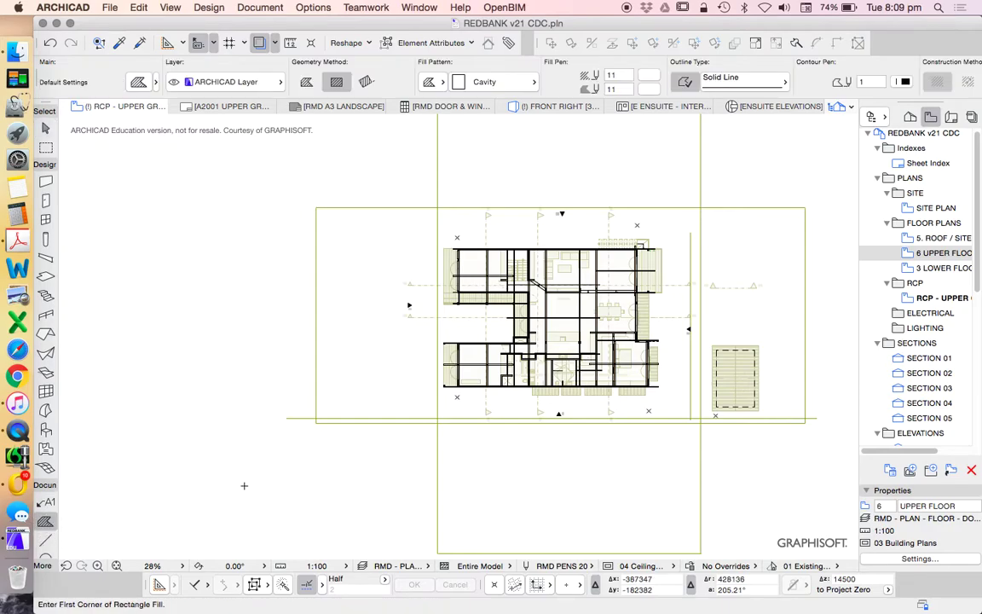
key(super+a)
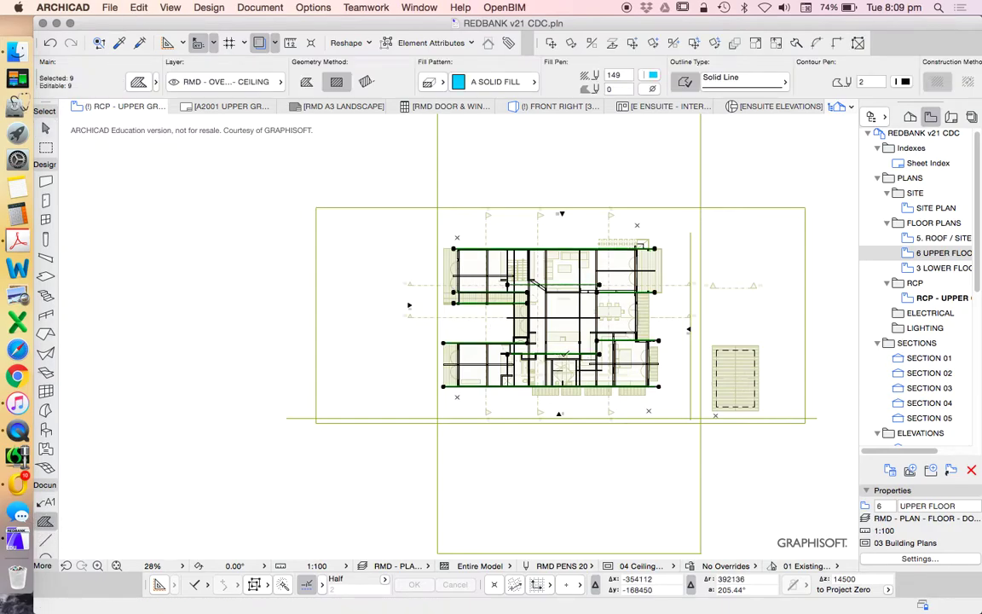
key(super+shift+apostrophe)
scroll(603, 351, down, 1)
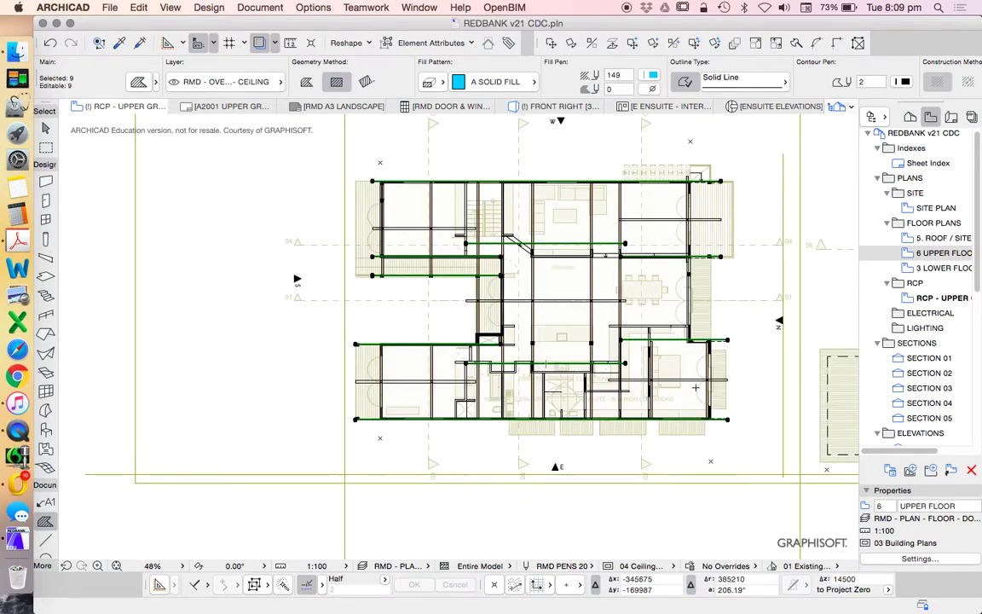
scroll(729, 380, up, 1)
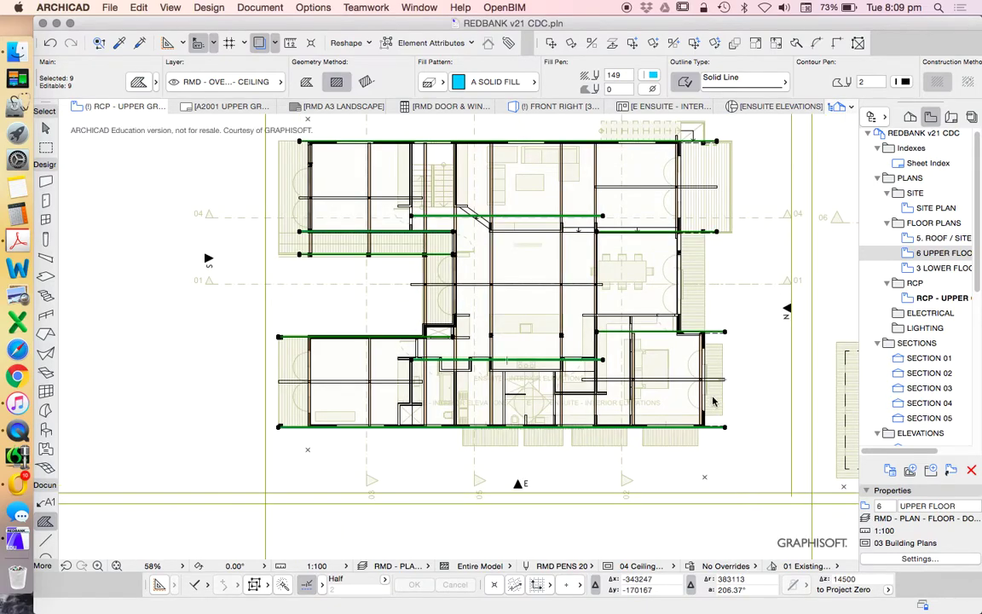
key(Escape)
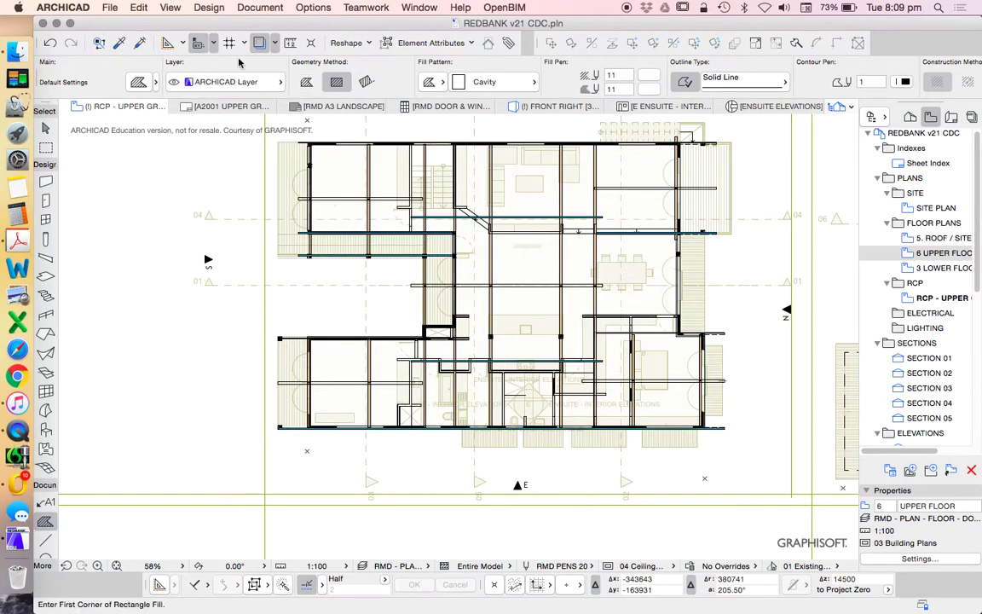
Step: Reopen Find & Select and pick up a solid fill's settings with the eyedropper
click(140, 7)
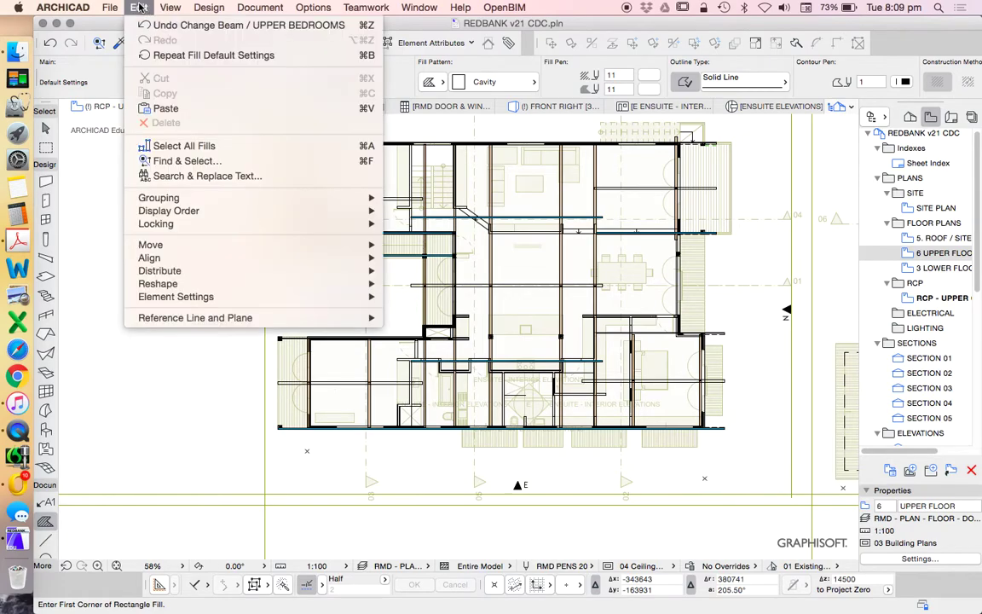
click(187, 160)
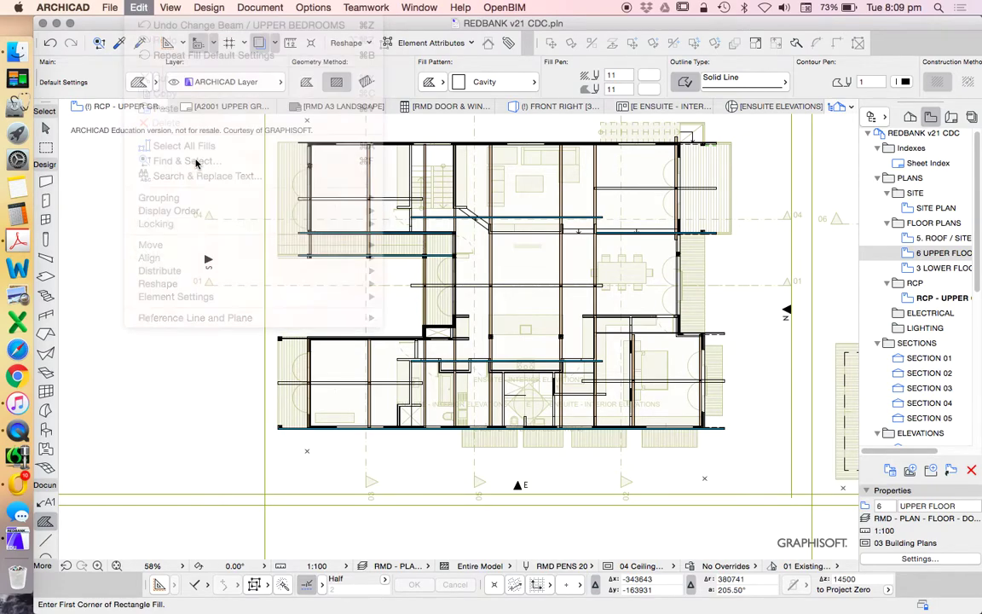
scroll(323, 247, up, 1)
scroll(380, 233, up, 8)
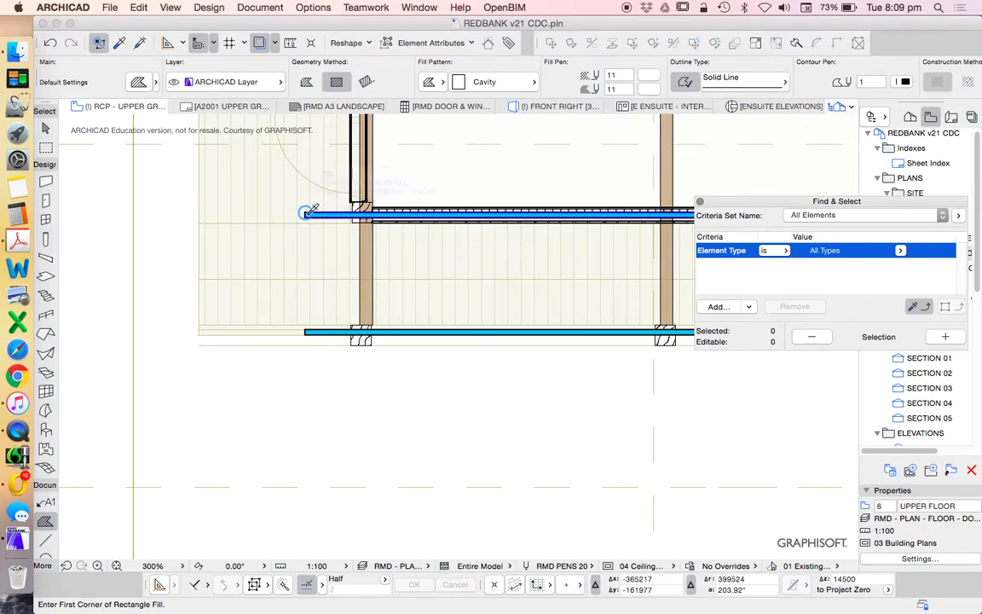
alt+click(309, 211)
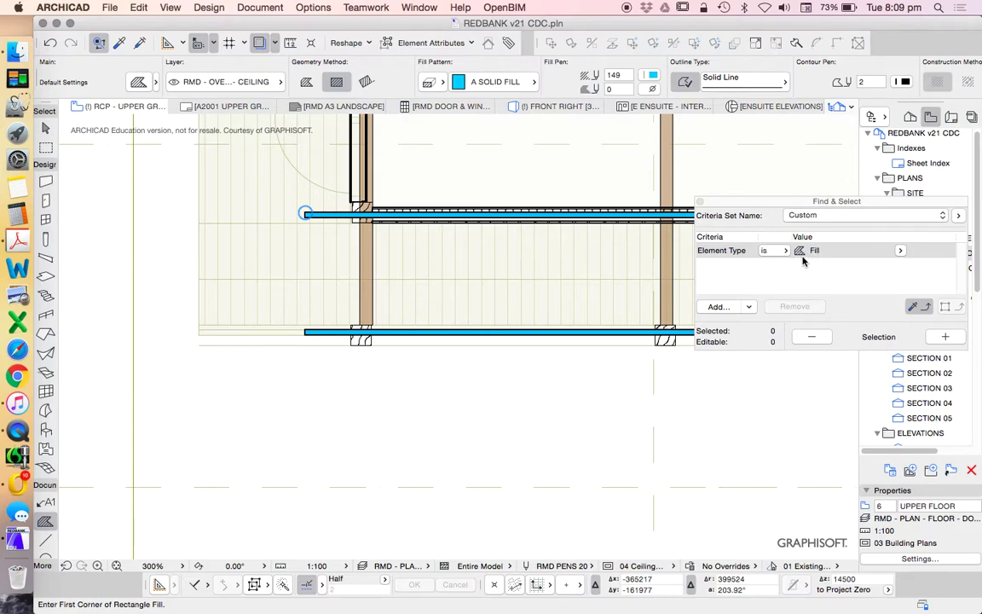
Step: Add Fill and transparent Fill Background Pen criteria, then select the nine matching fills
click(717, 307)
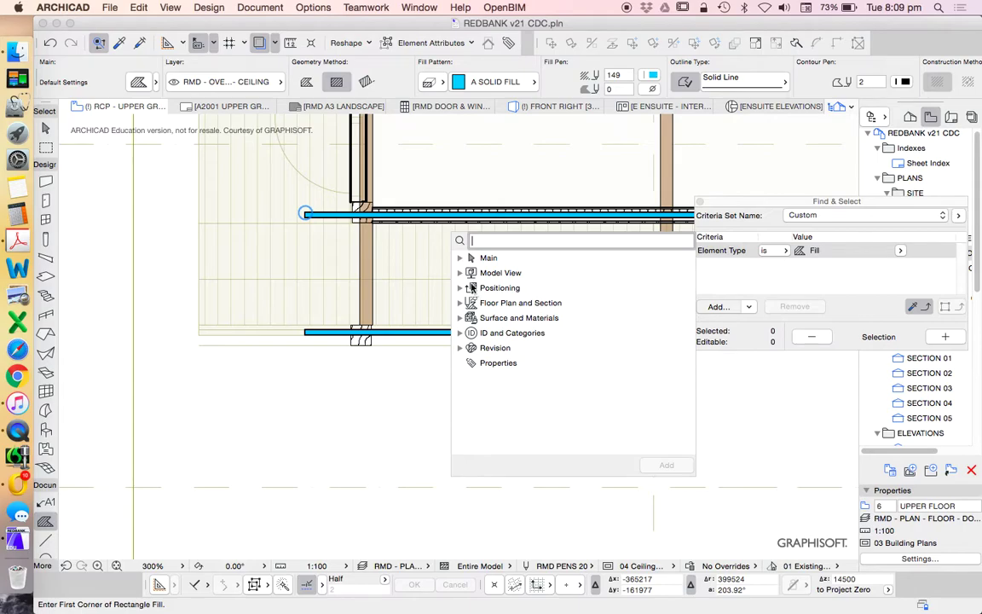
click(460, 303)
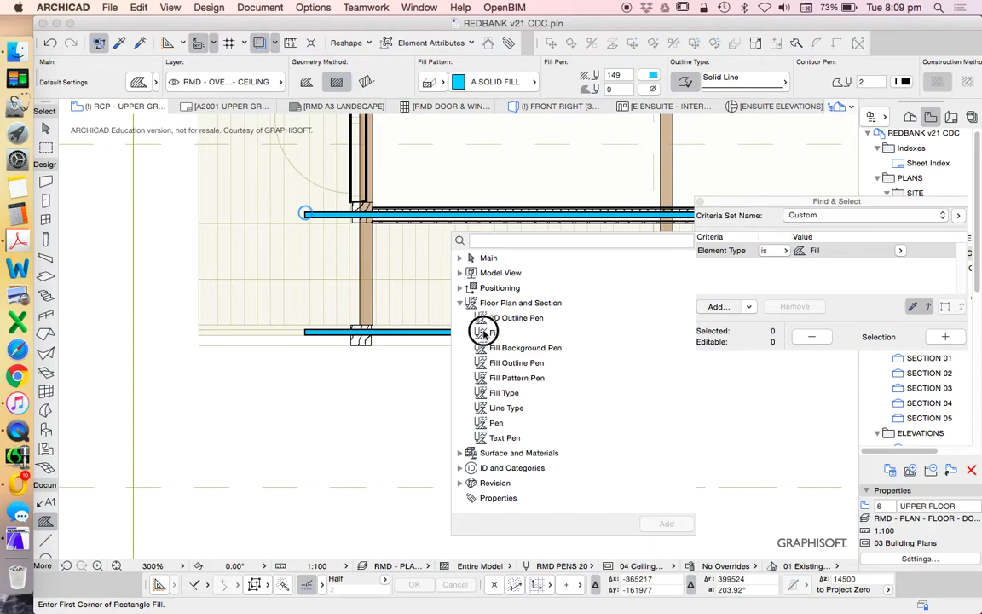
click(481, 333)
click(665, 522)
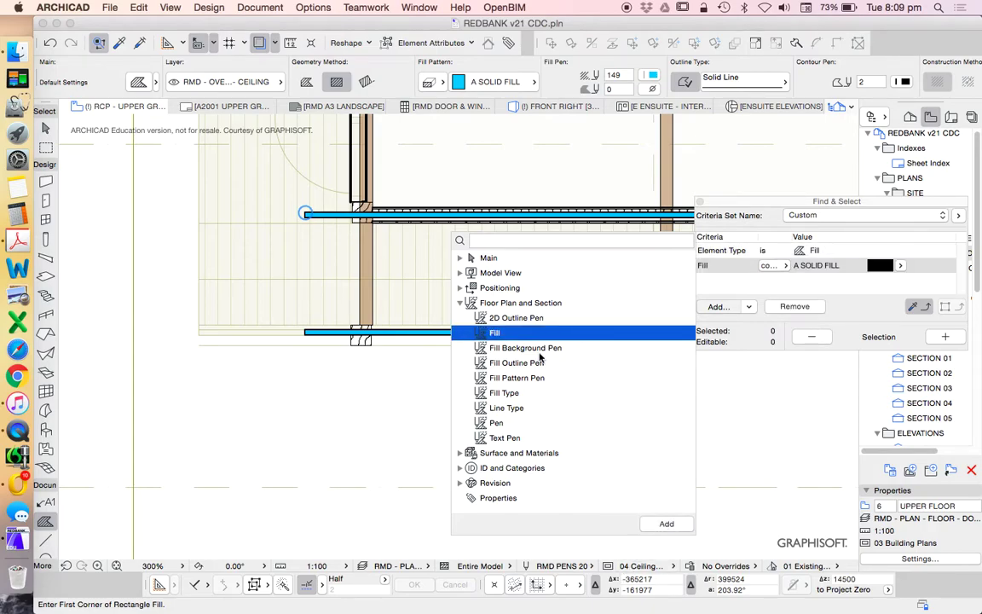
click(517, 348)
click(667, 524)
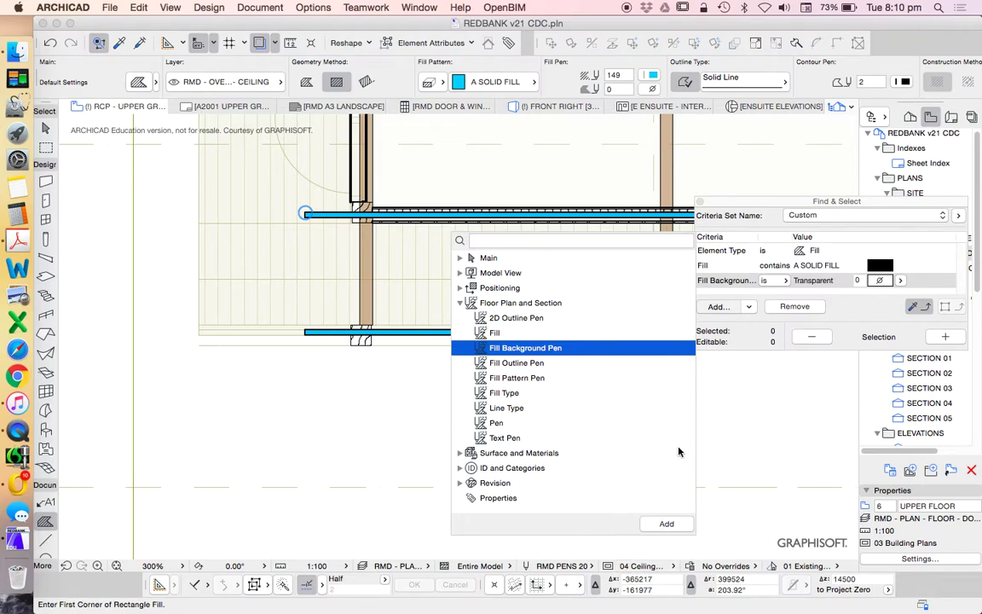
click(861, 309)
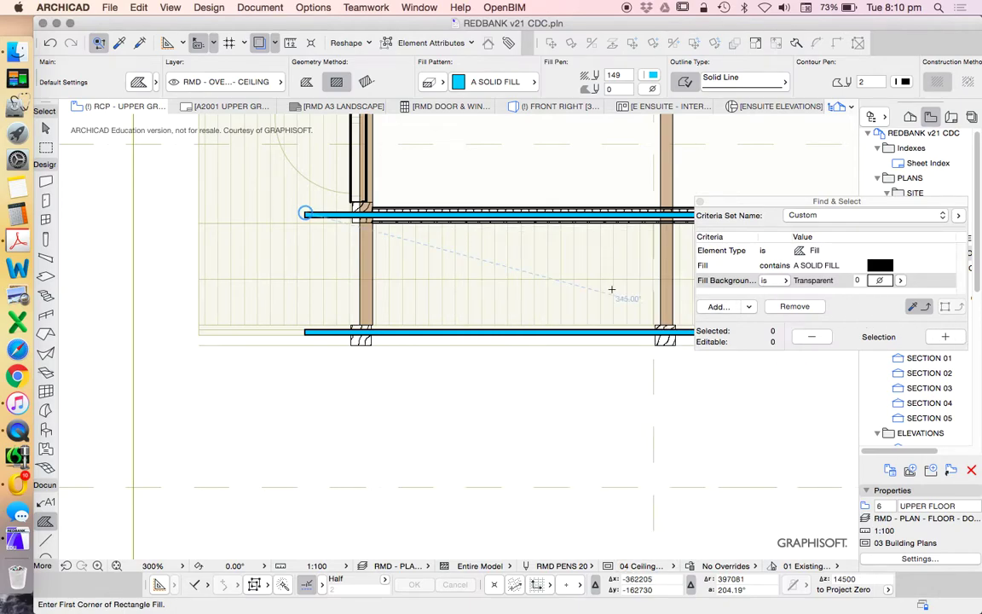
click(946, 338)
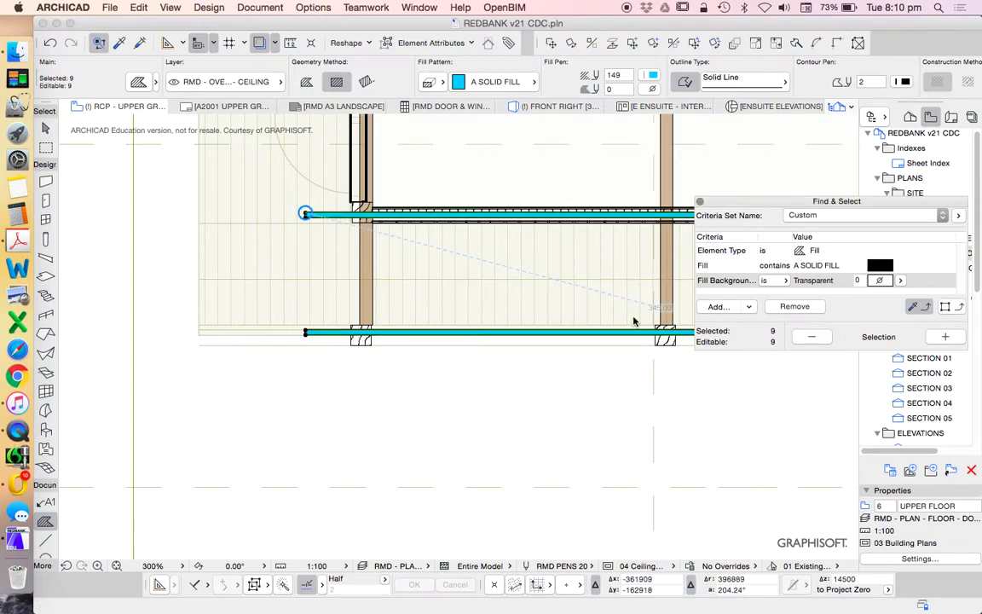
scroll(375, 345, down, 5)
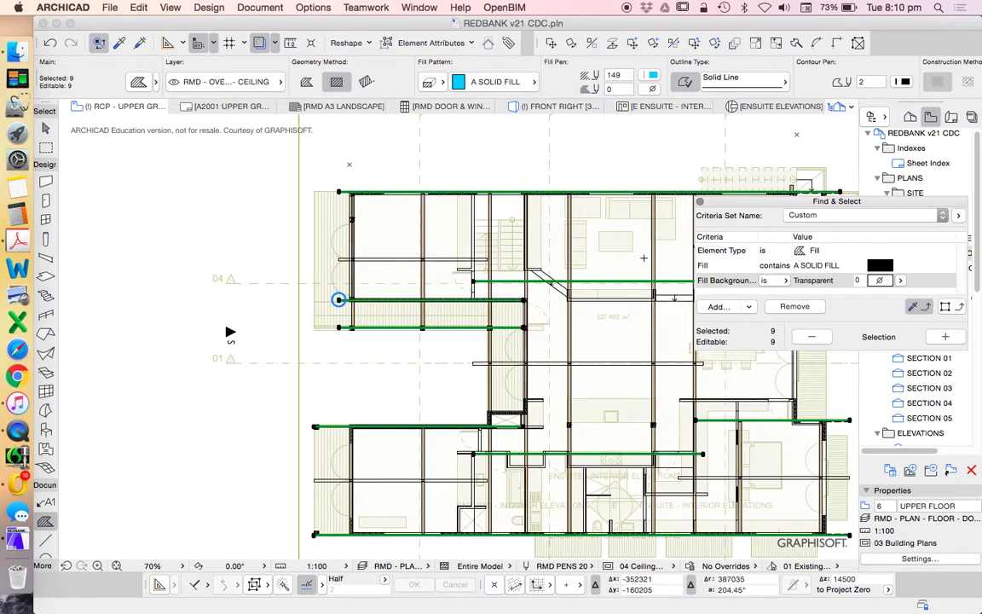
scroll(561, 267, down, 2)
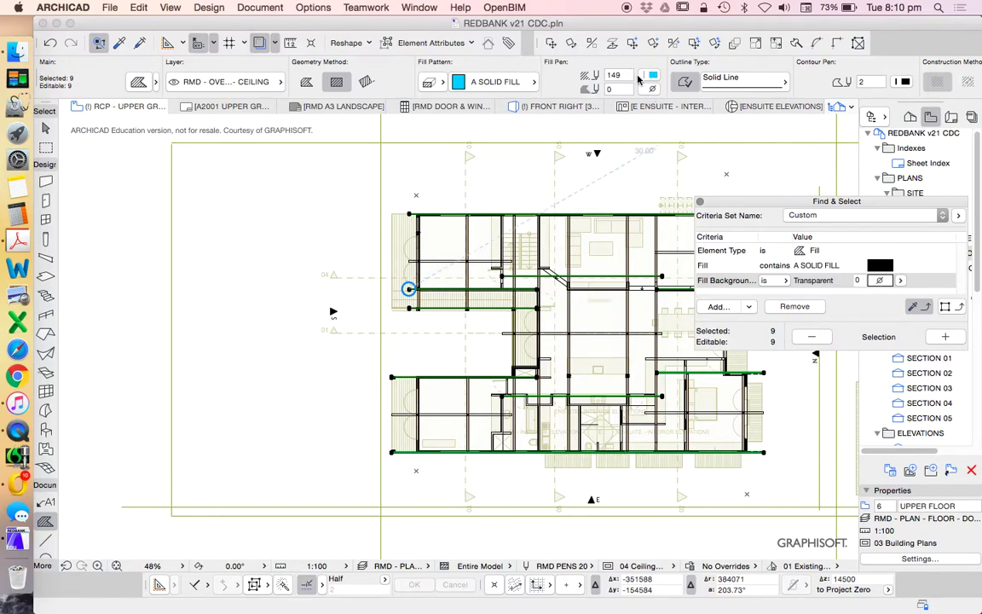
Step: Add a Fill Pattern Pen 149 criterion, enlarge the palette, and reselect the nine fills
click(734, 310)
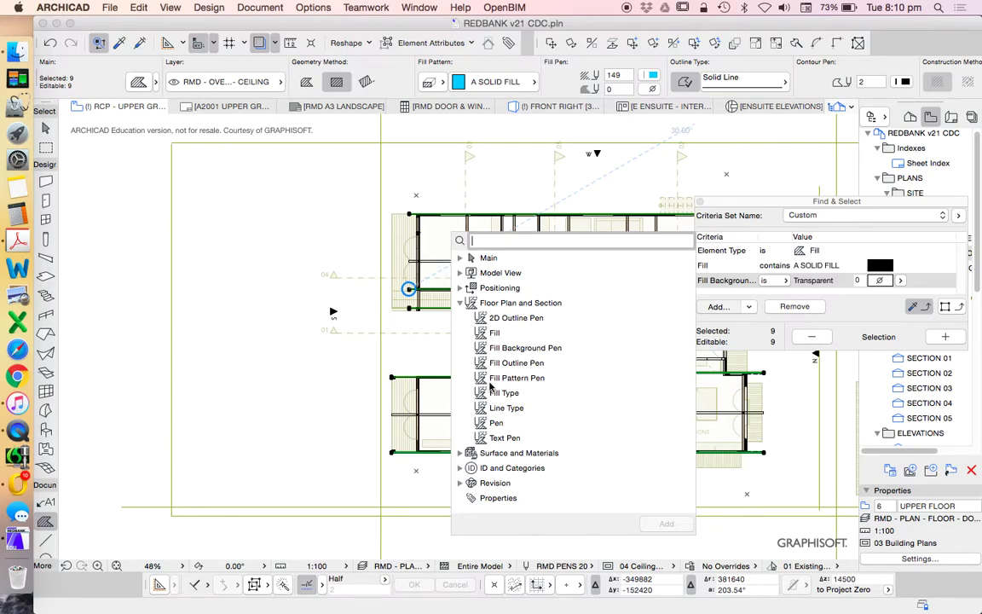
click(489, 381)
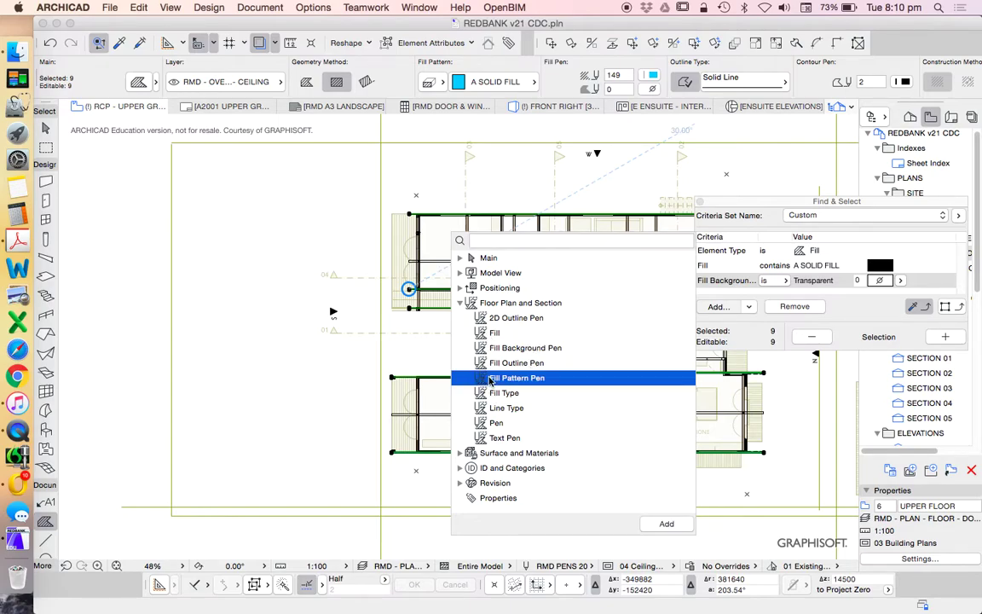
click(665, 524)
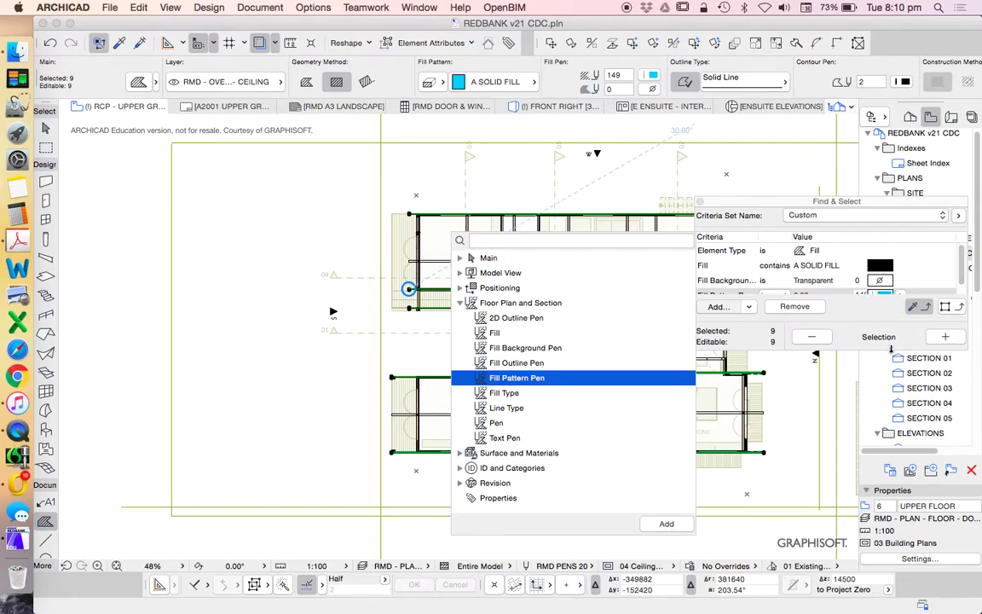
click(794, 312)
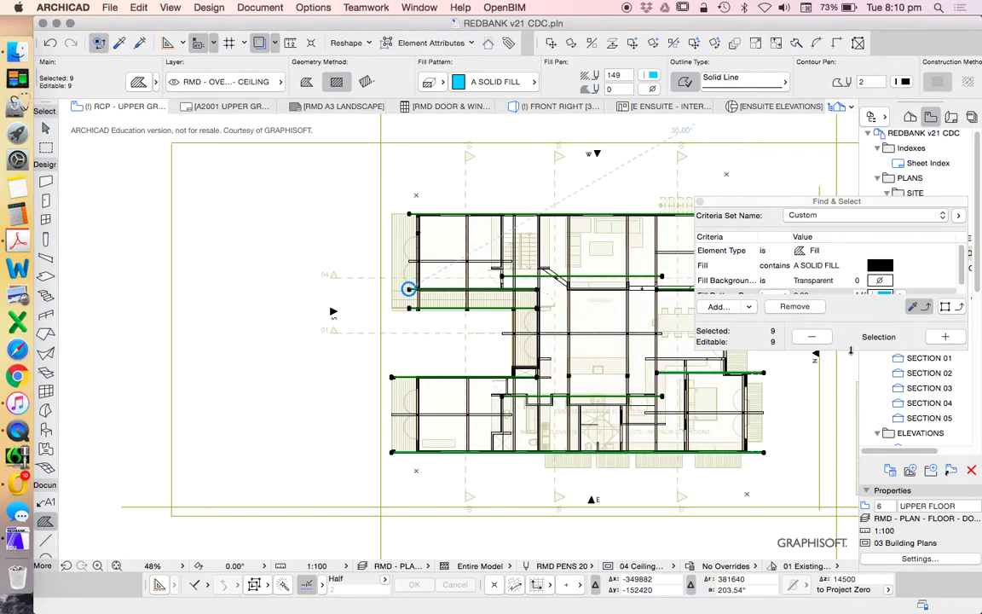
drag(850, 349, 851, 378)
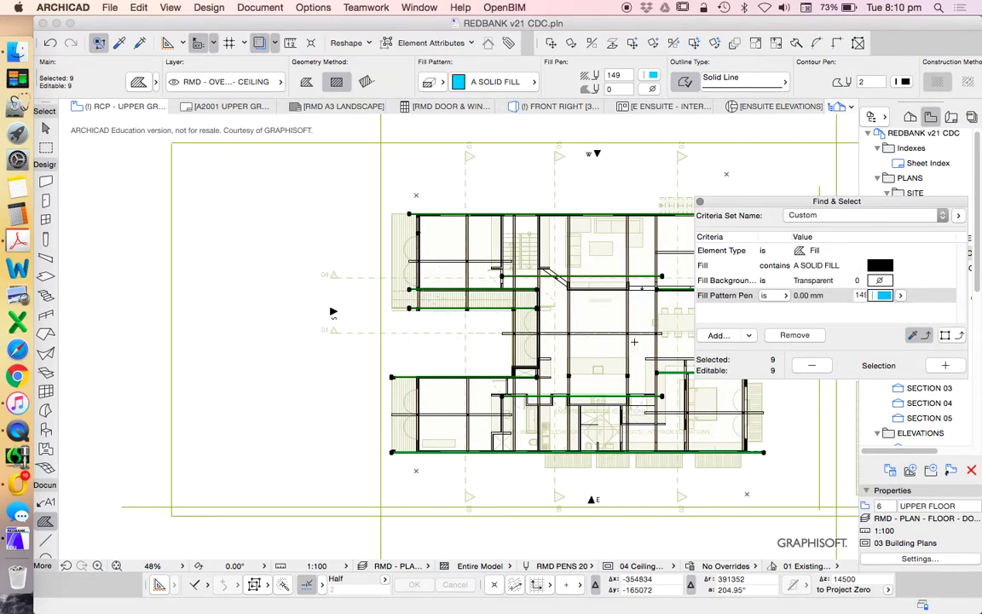
key(Escape)
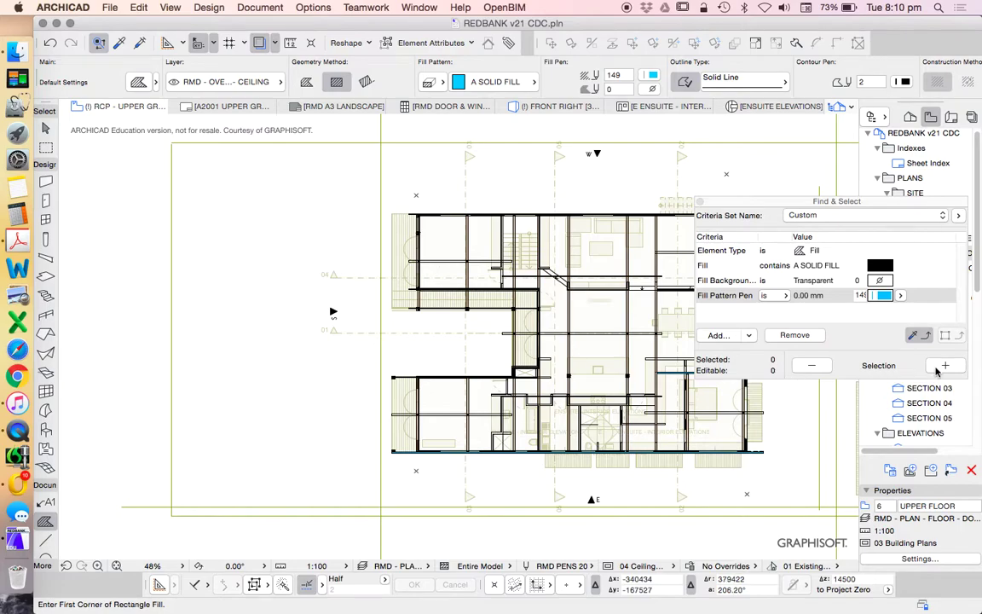
click(945, 366)
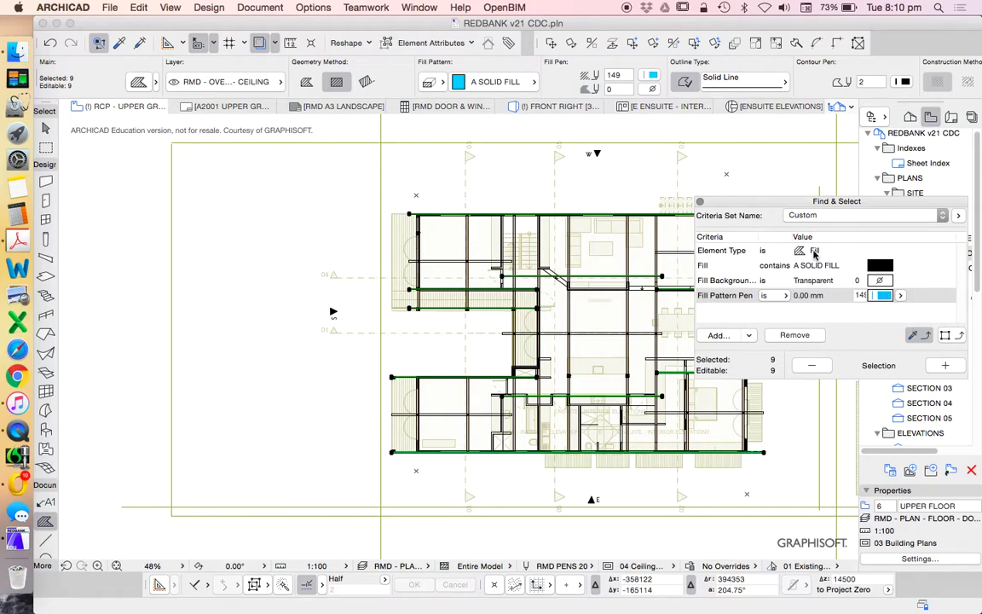
click(136, 6)
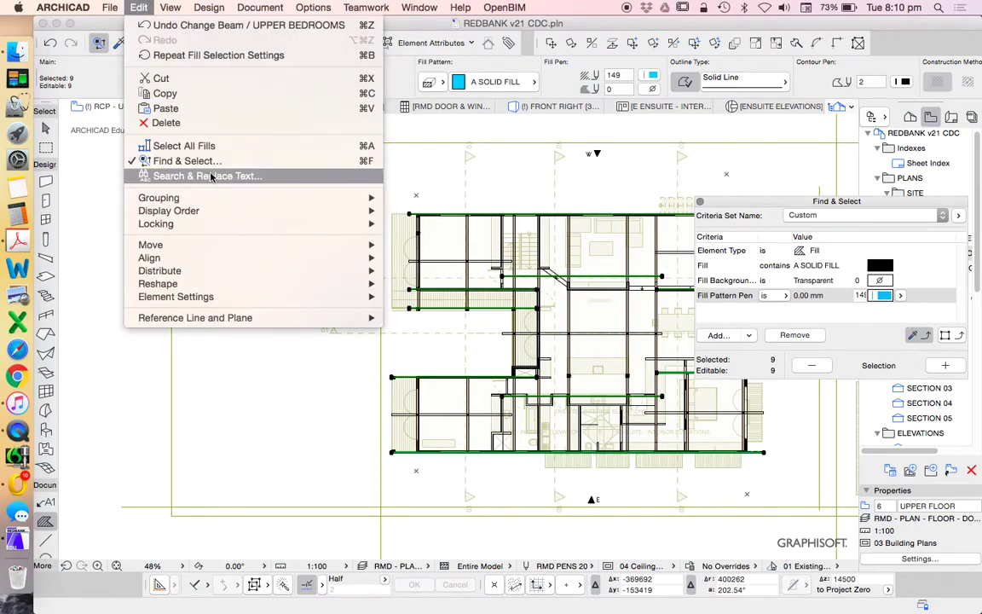
Step: Group the nine fills and confirm they stay on RMD - OVERLAY - CEILING
mouse_move(250, 197)
click(427, 201)
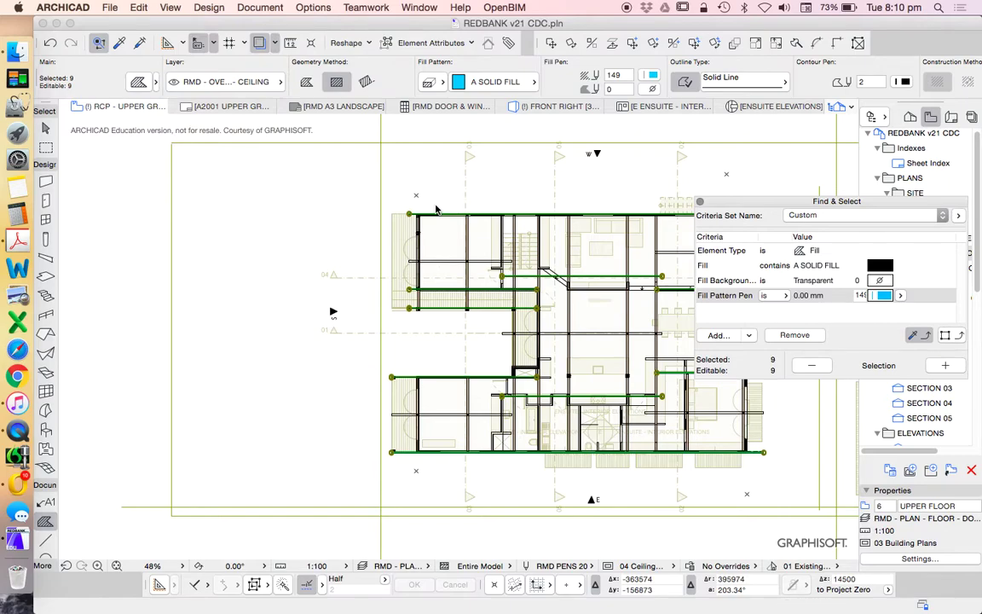
click(213, 81)
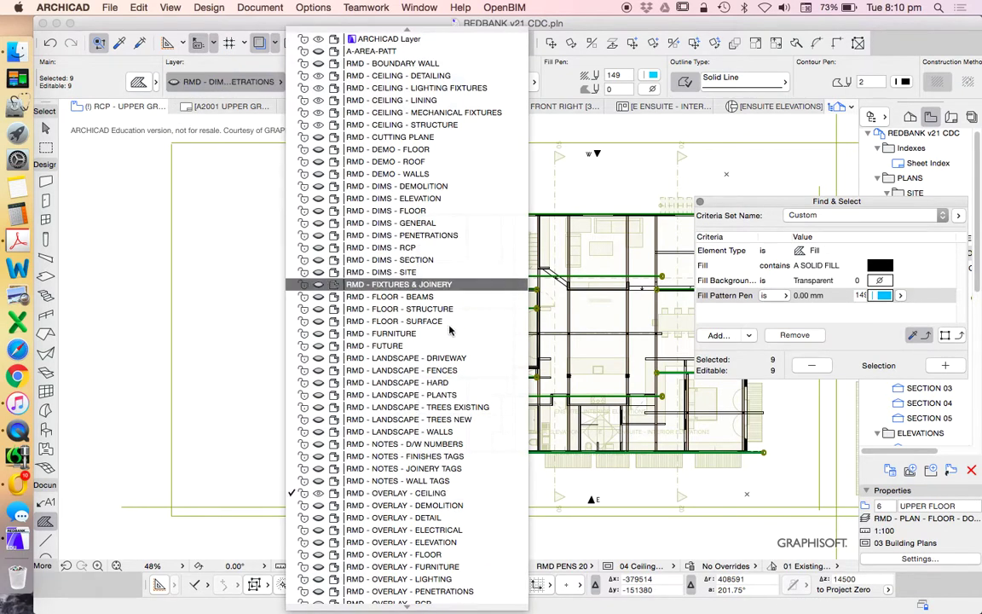
click(410, 494)
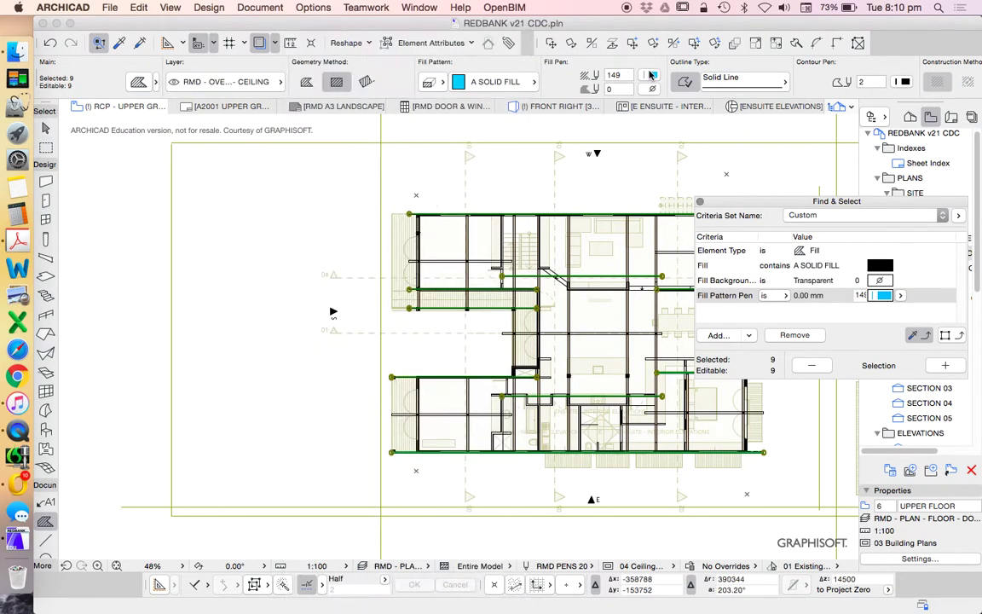
Step: Change the fills' pen from 149 to orange pen 27, then deselect them
click(651, 75)
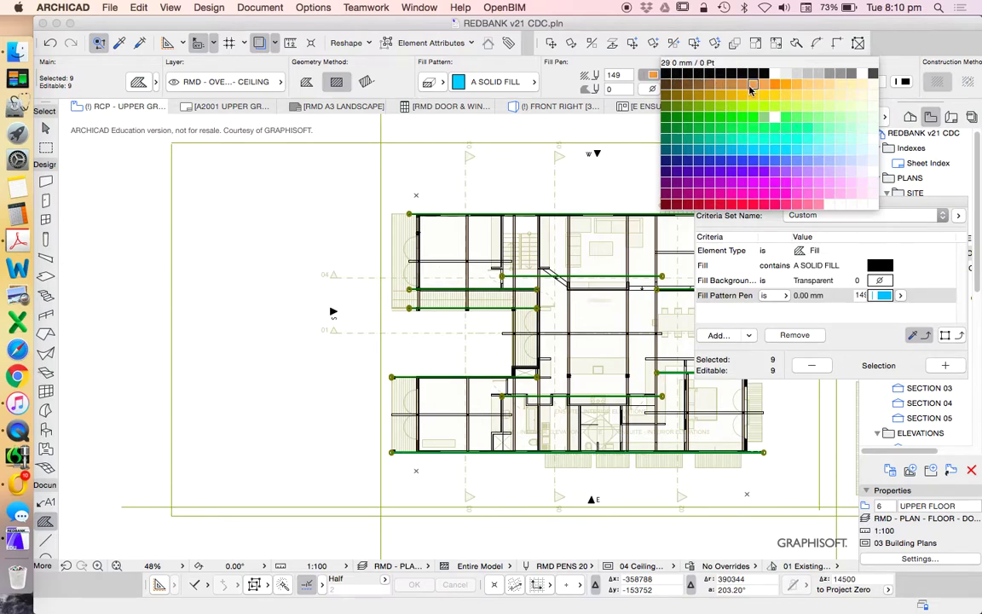
click(735, 89)
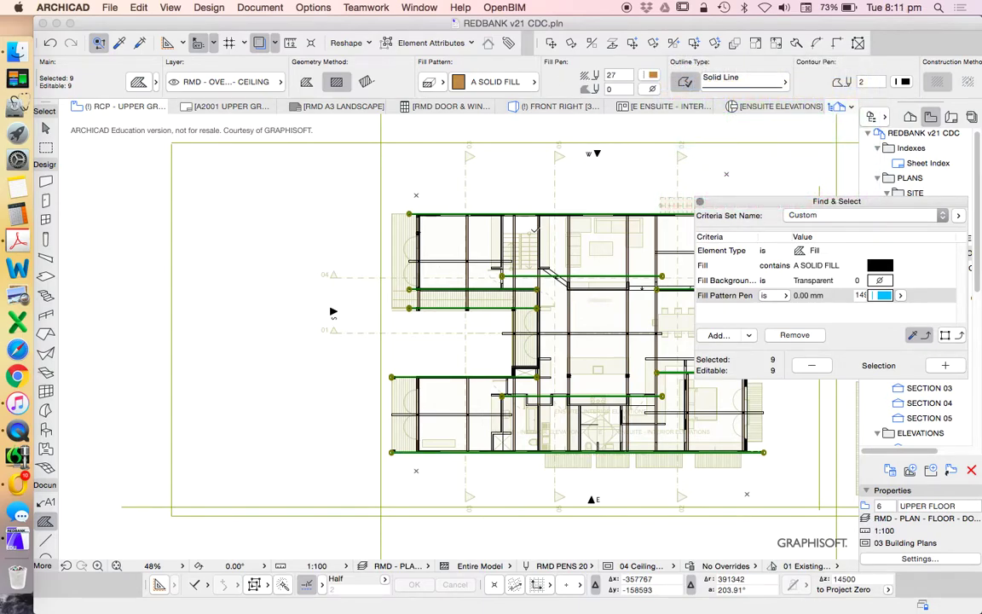
scroll(394, 274, up, 5)
key(Escape)
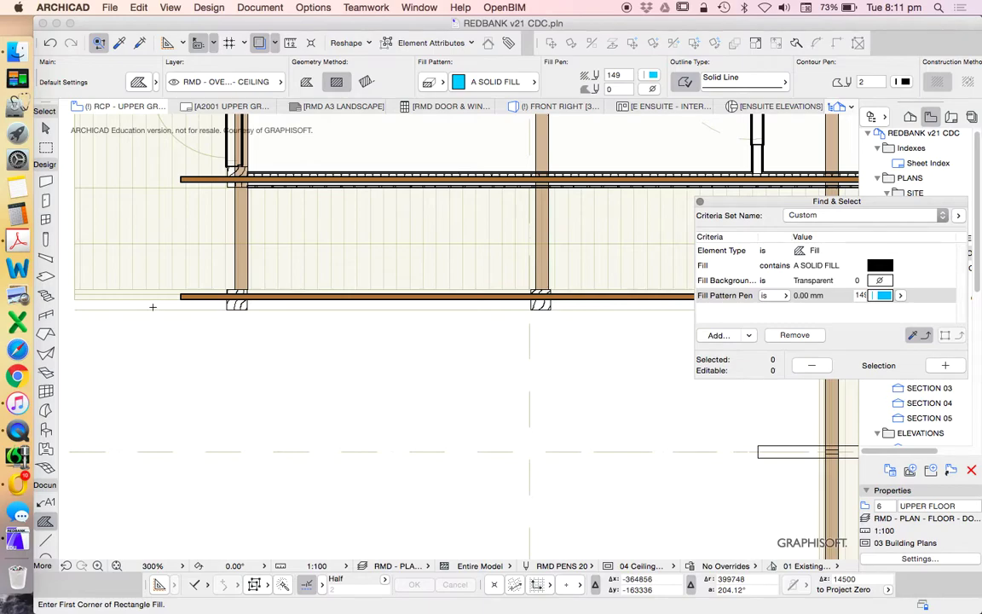
scroll(394, 274, down, 5)
Step: Close Find & Select and select the two diagonal drafting lines
click(699, 201)
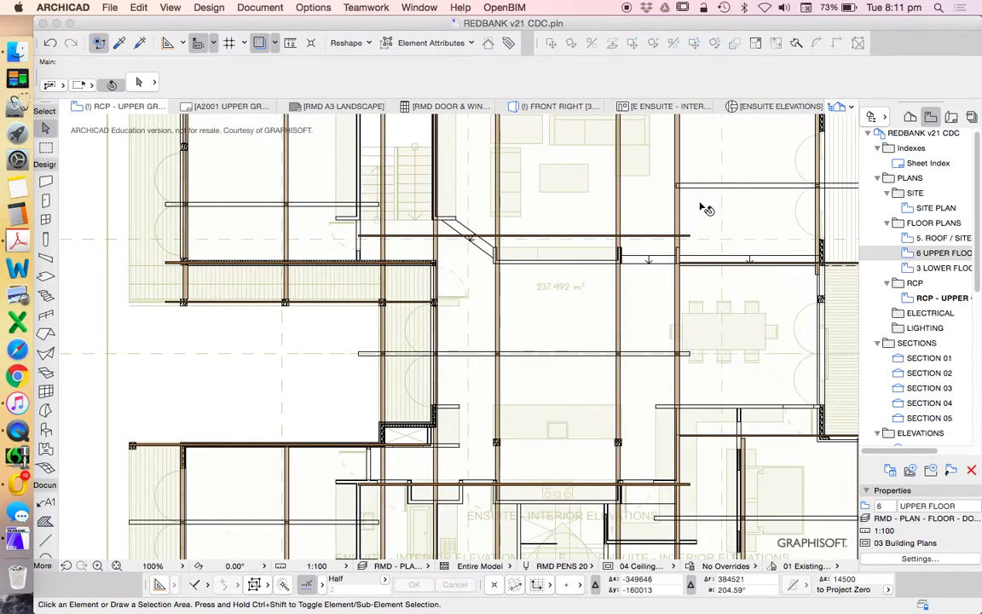
scroll(418, 319, down, 2)
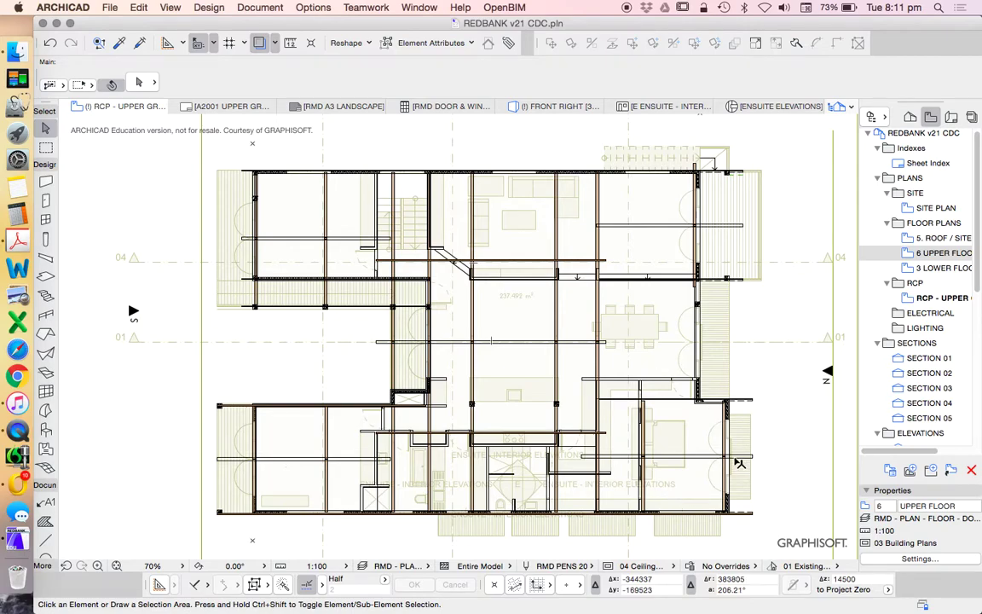
scroll(738, 464, up, 1)
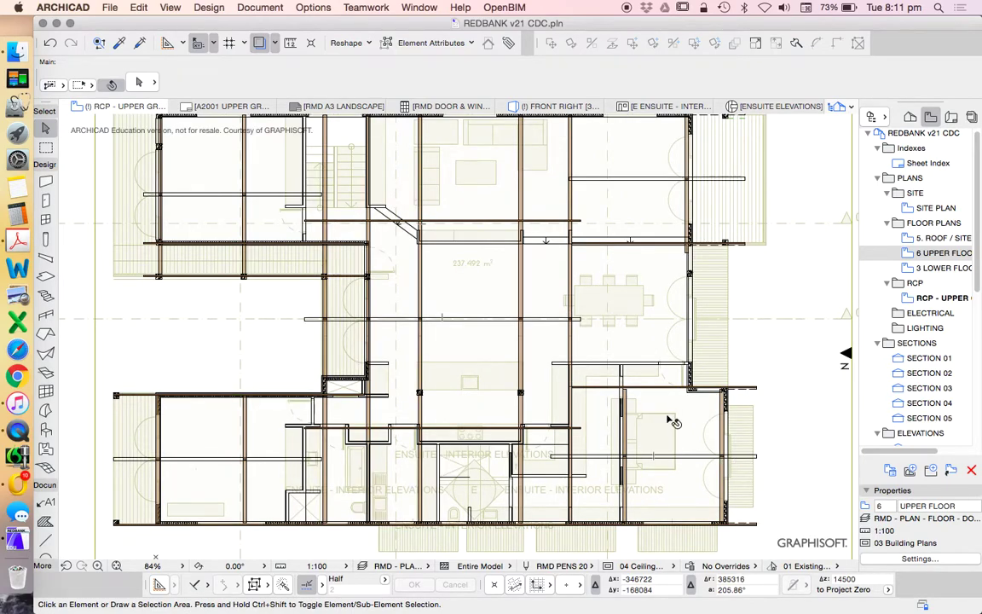
scroll(401, 217, up, 6)
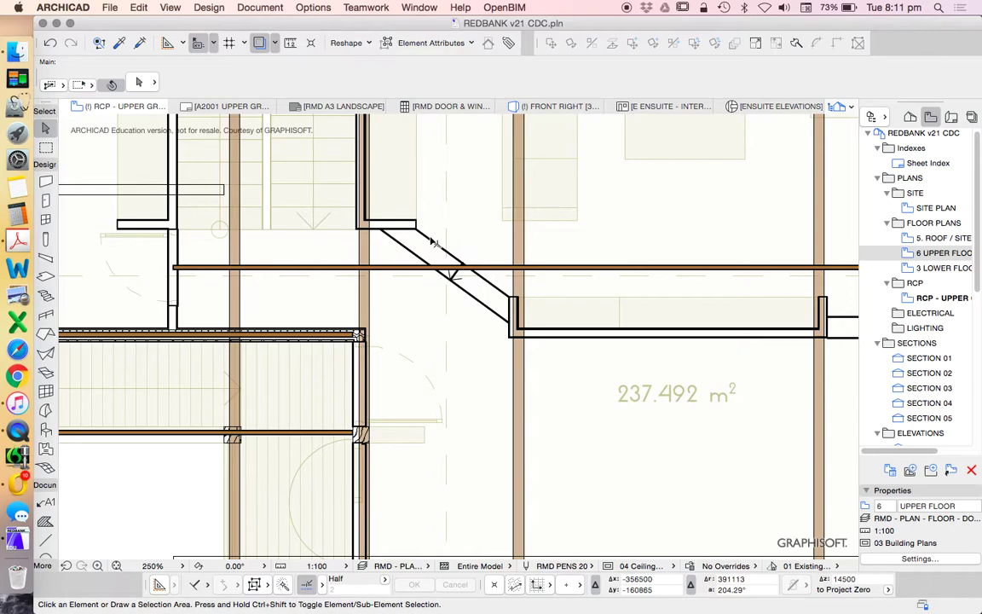
click(432, 243)
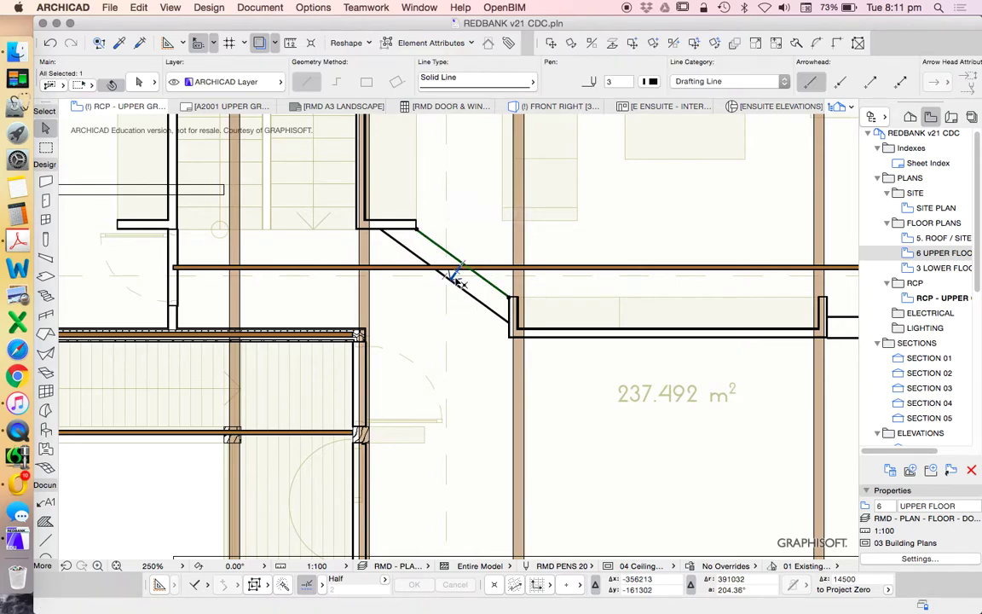
shift+click(439, 273)
Step: Add the wall-edge, right and lower wall lines, using Tab for lines under the fills
scroll(406, 284, down, 4)
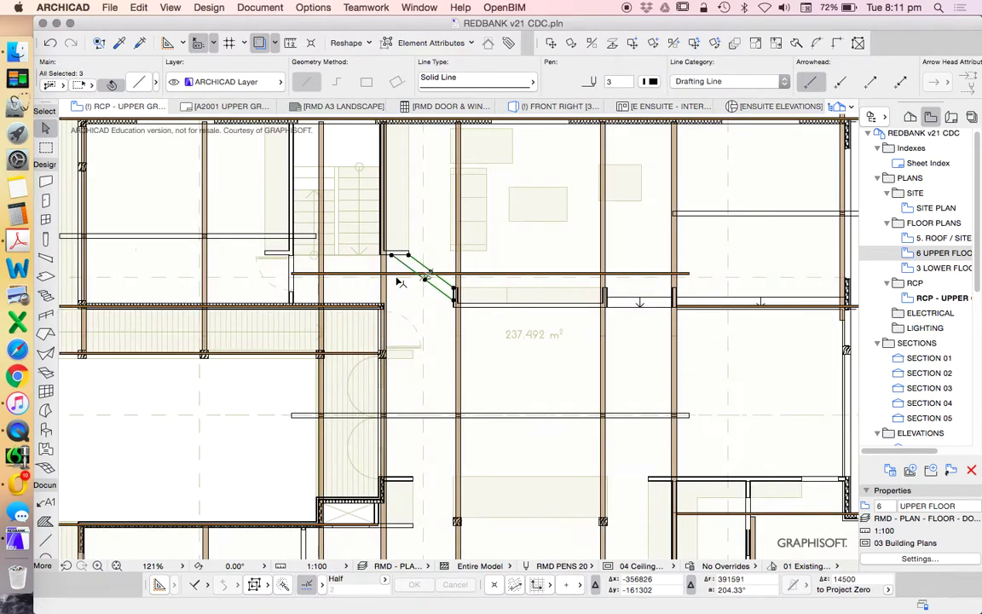
scroll(586, 298, down, 2)
scroll(751, 314, up, 2)
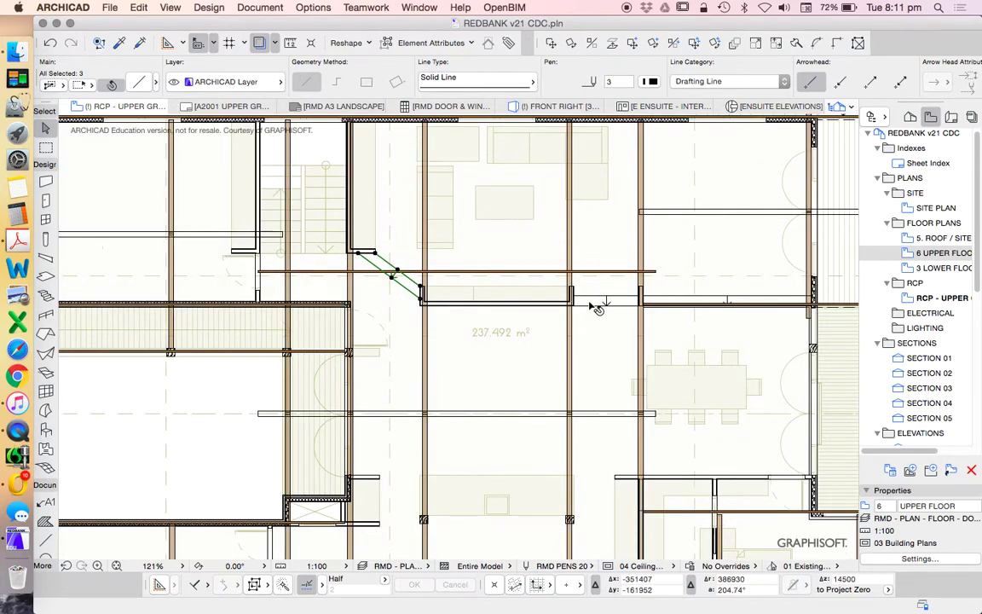
scroll(755, 302, up, 5)
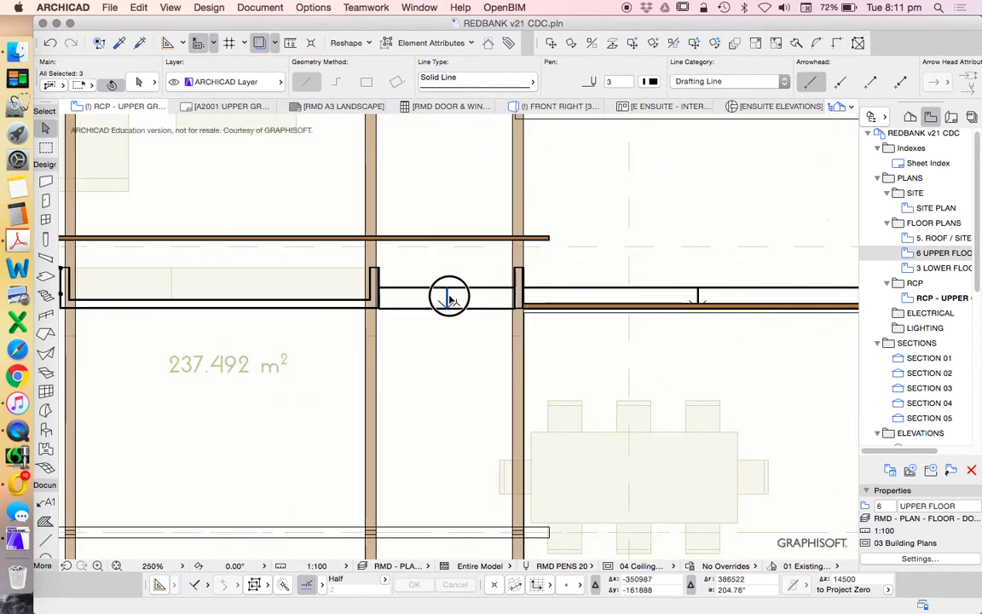
shift+click(449, 291)
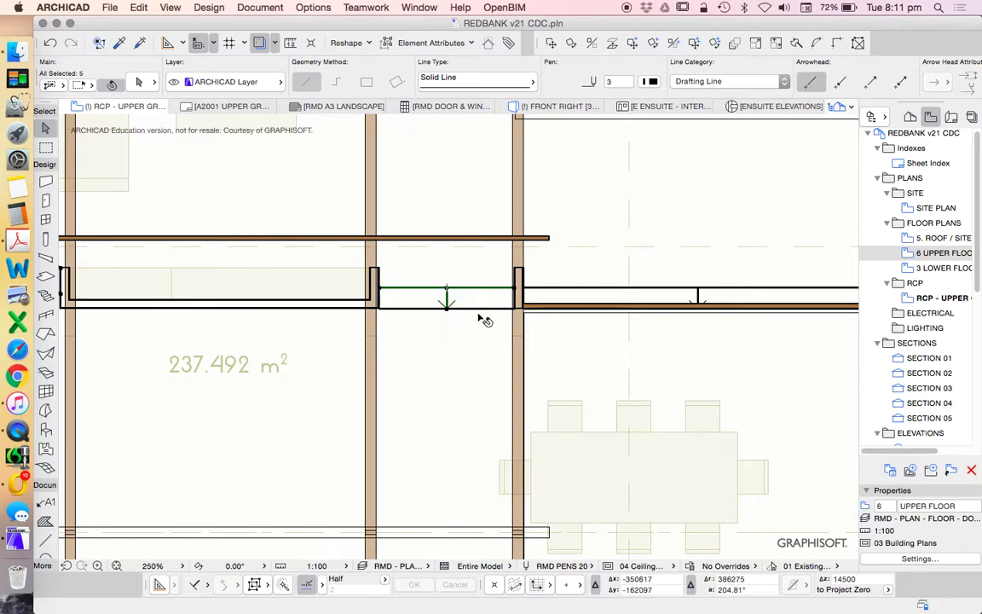
shift+click(627, 291)
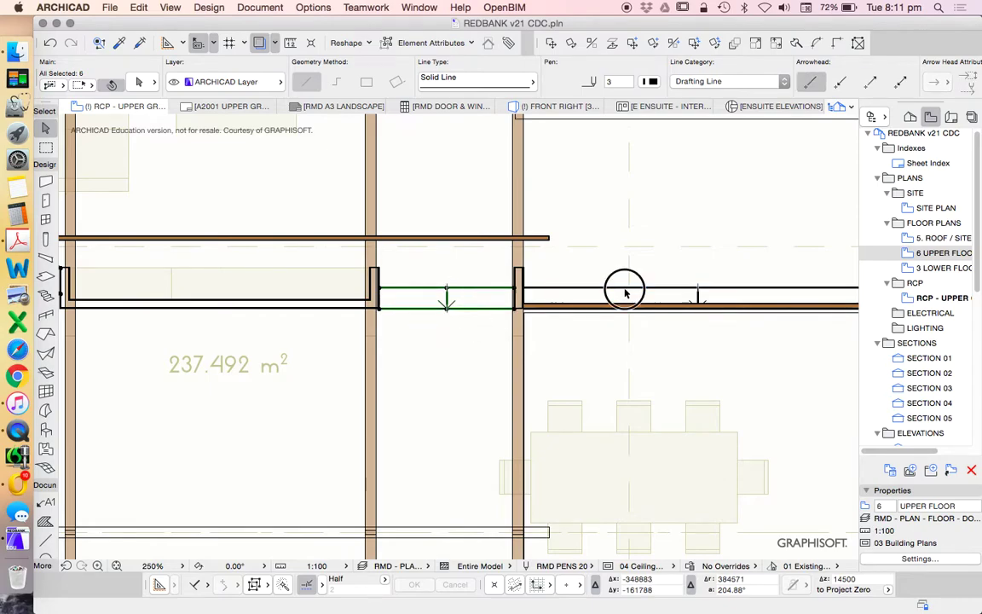
shift+click(697, 307)
scroll(664, 309, up, 5)
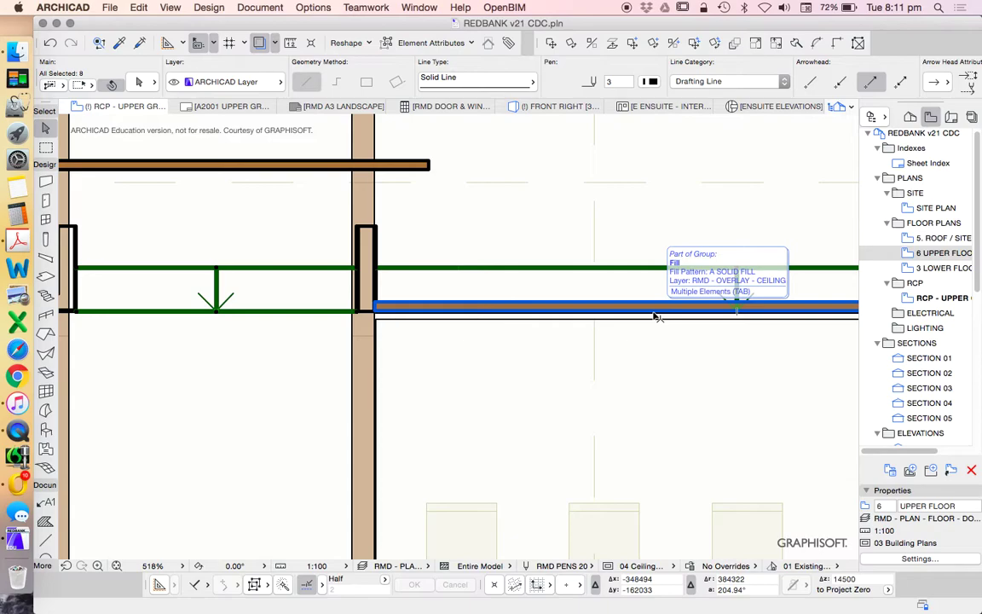
key(Tab)
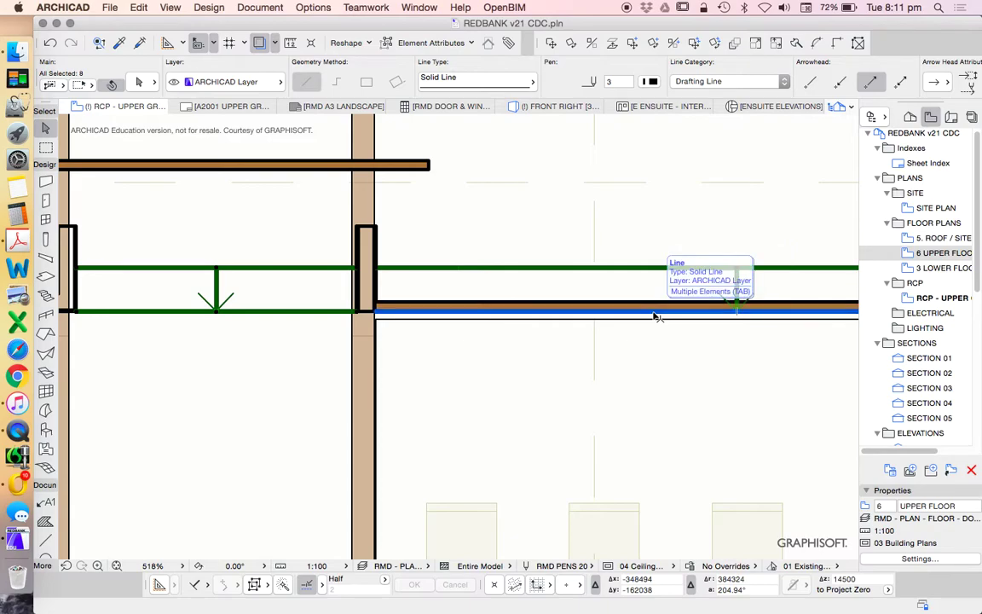
scroll(476, 333, down, 10)
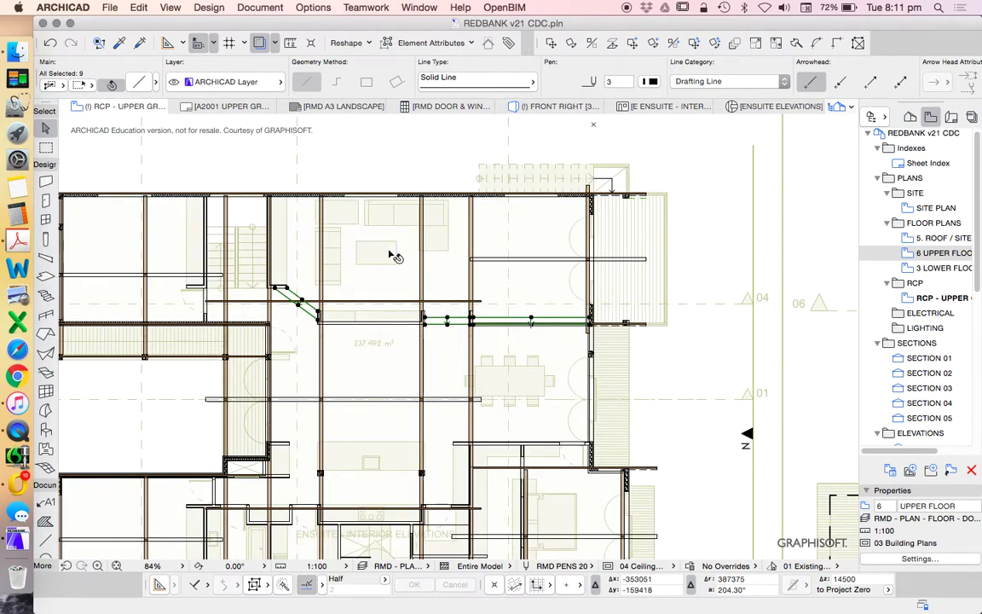
click(138, 7)
Step: Group the selected diagonal-wall lines and assign them to the RMD - OVERLAY - FLOOR layer
mouse_move(210, 195)
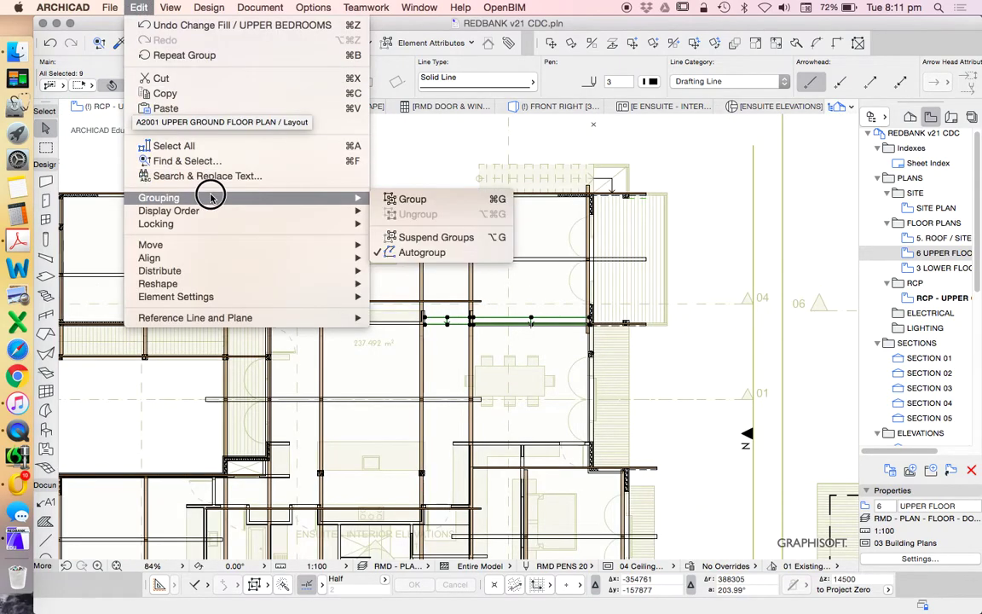
click(402, 196)
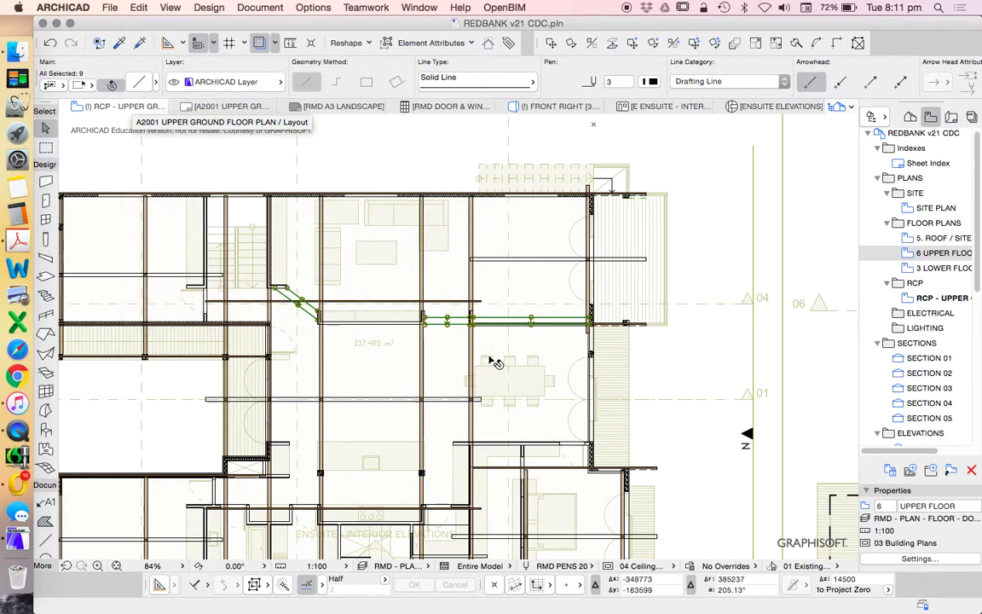
click(249, 83)
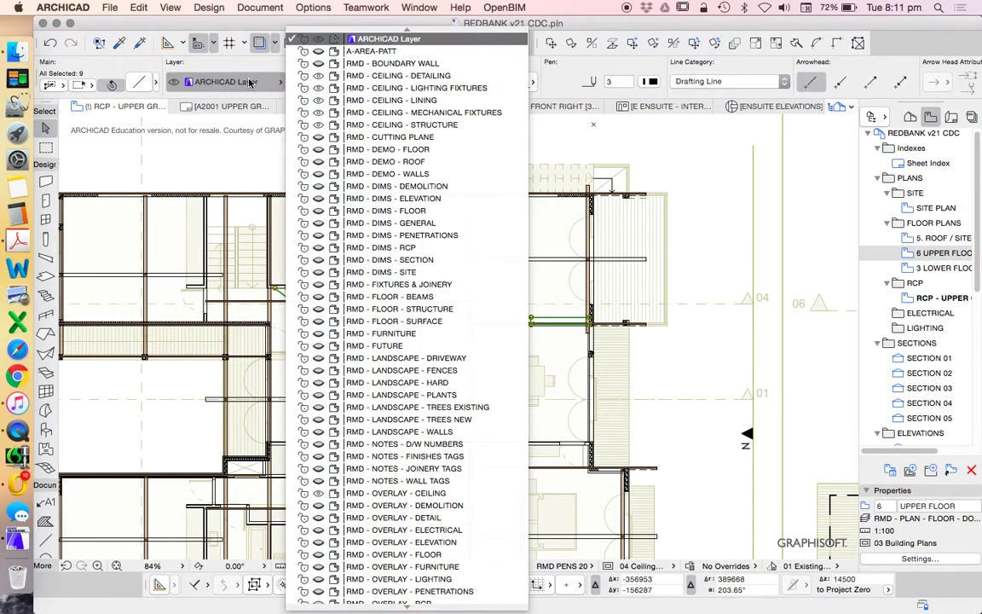
click(394, 317)
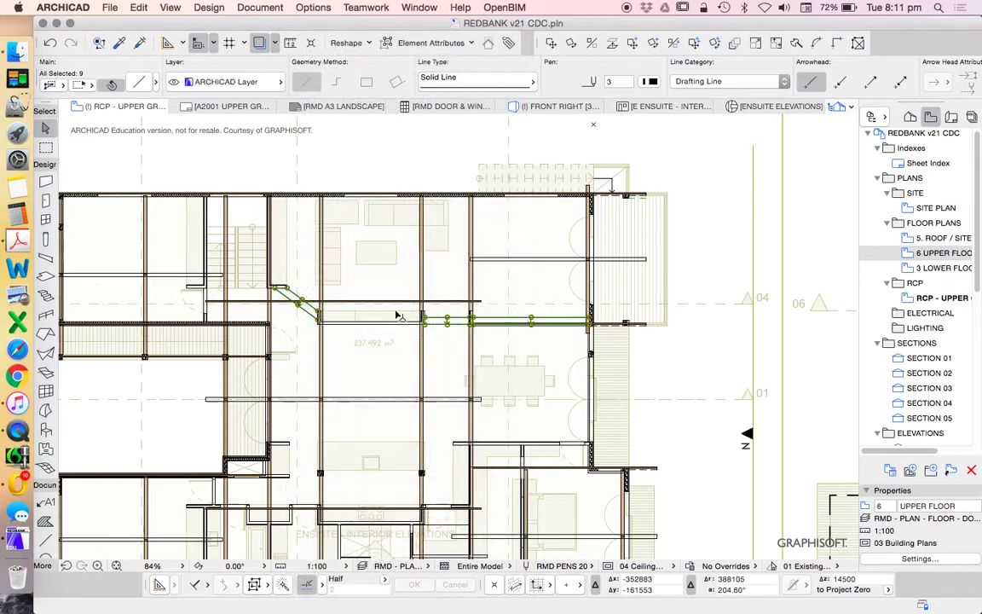
click(241, 82)
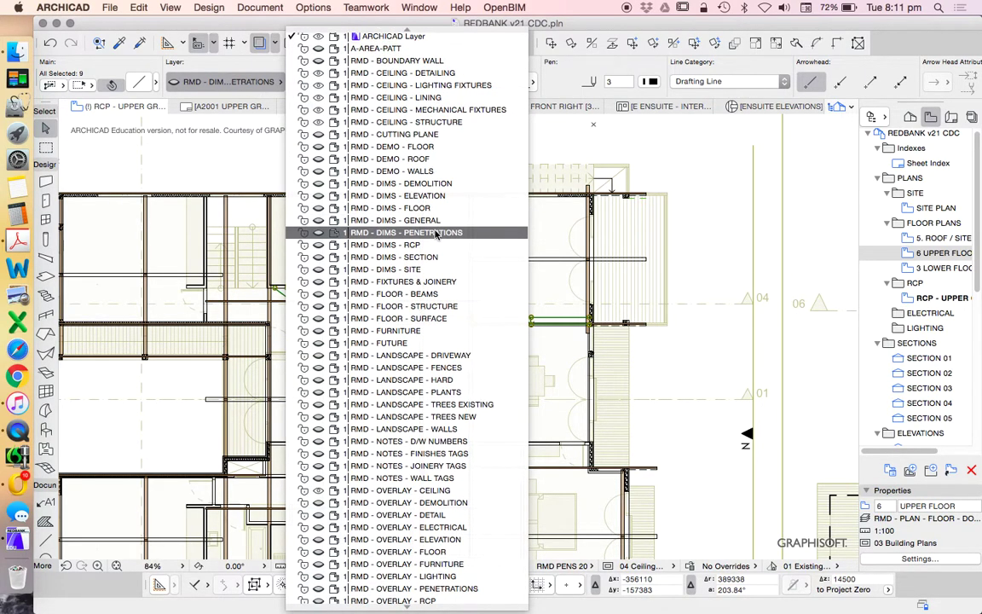
scroll(435, 235, down, 1)
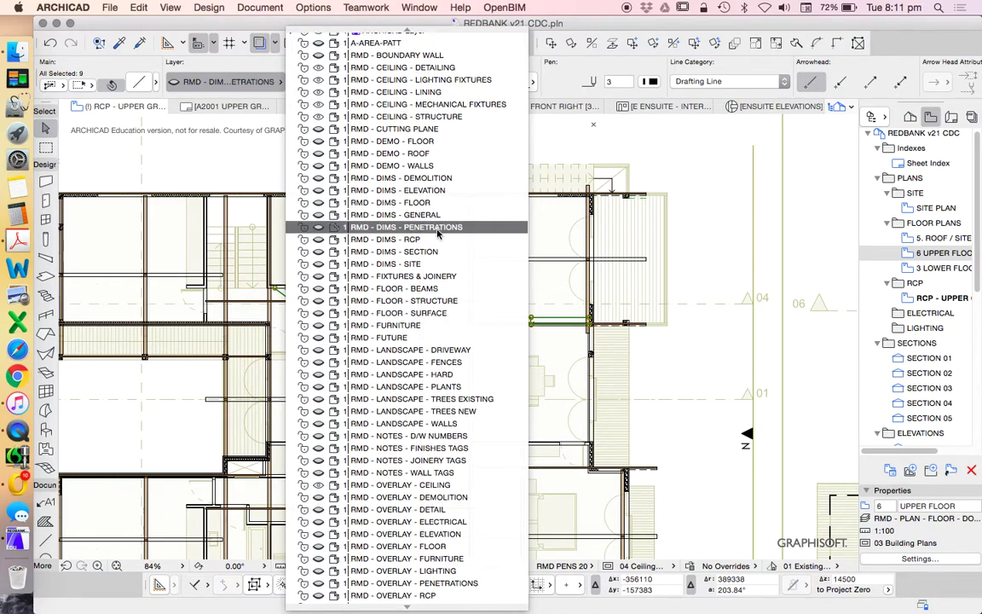
scroll(447, 358, down, 4)
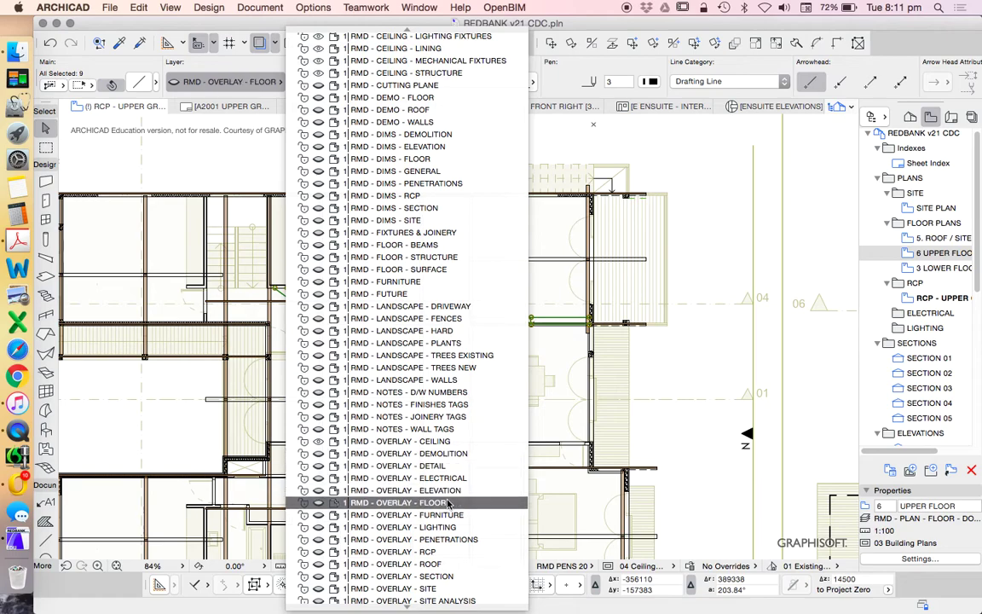
click(436, 502)
Step: Deselect, then put the two upper-right corner lines on RMD - OVERLAY - FLOOR
key(Escape)
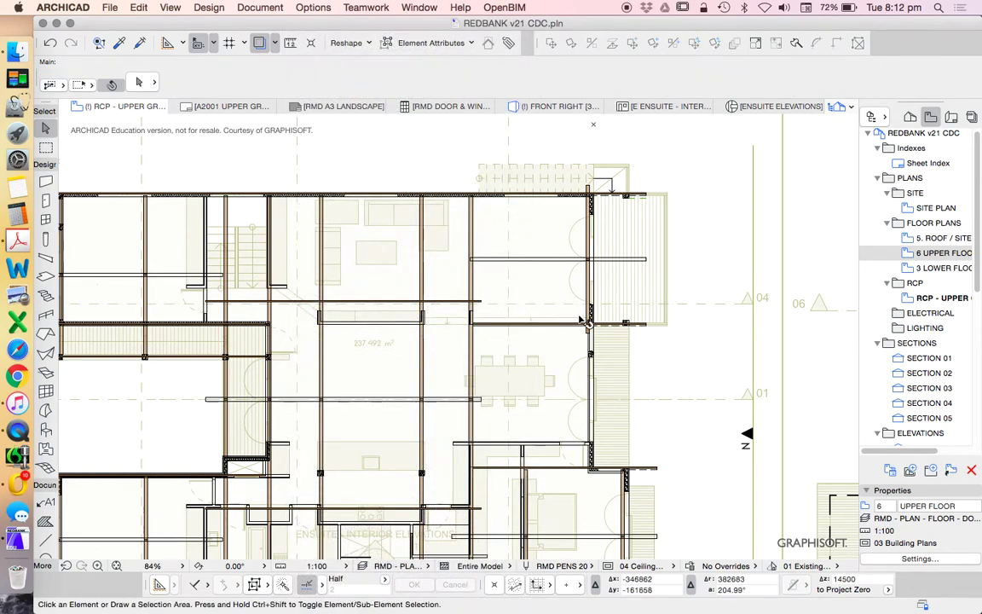
scroll(623, 313, down, 2)
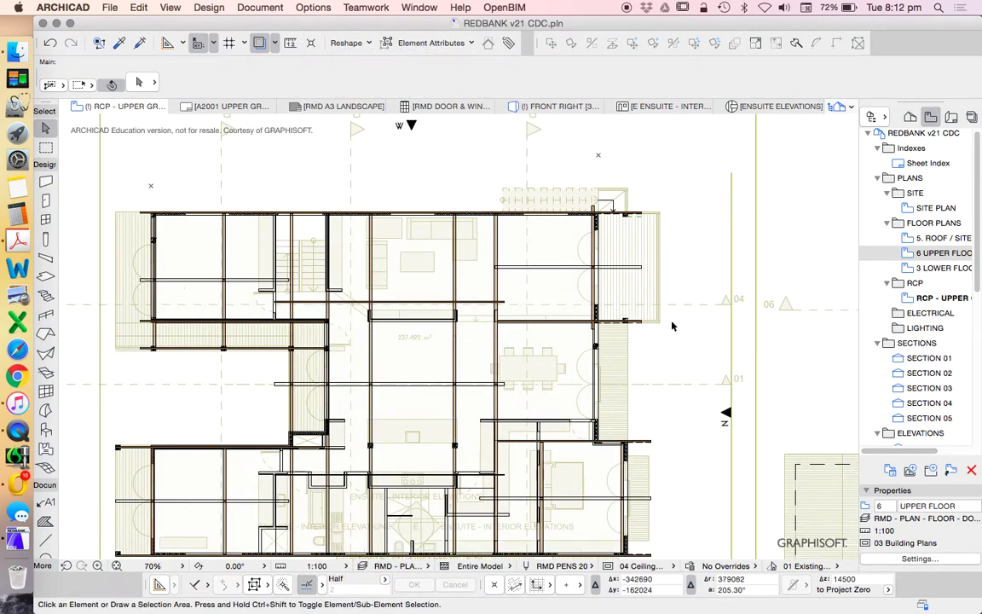
scroll(629, 213, up, 9)
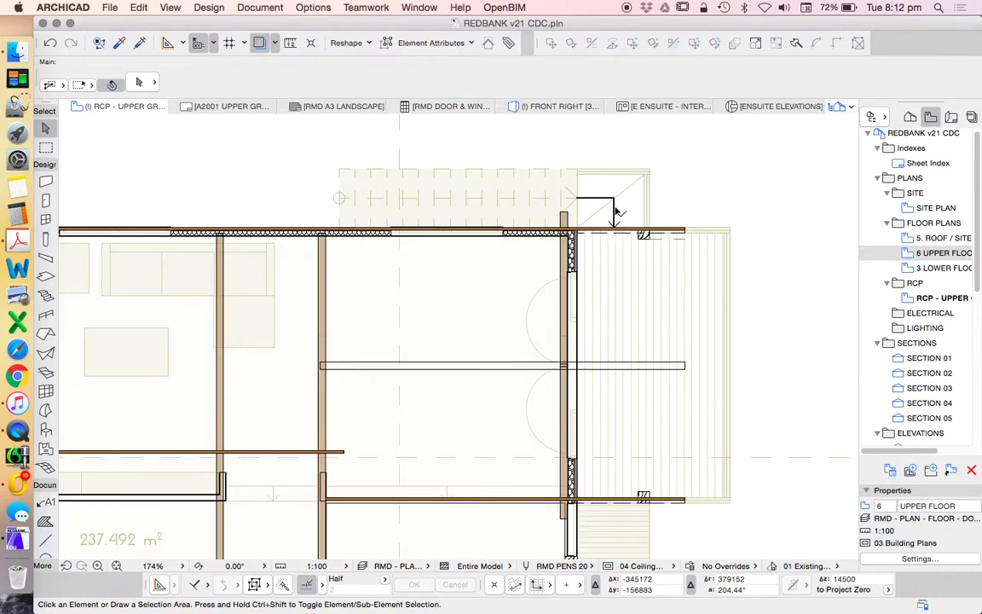
click(613, 223)
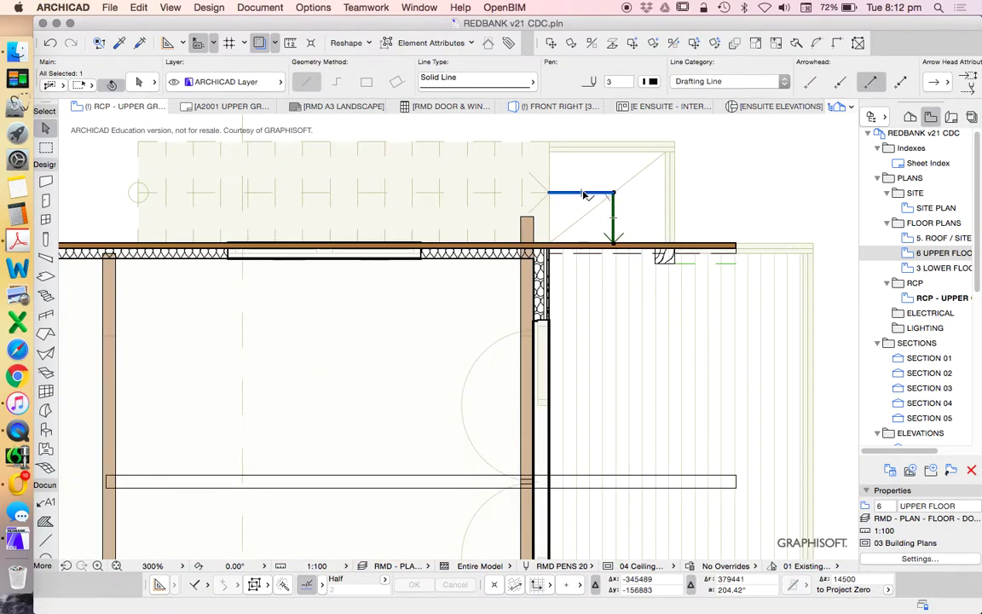
click(229, 81)
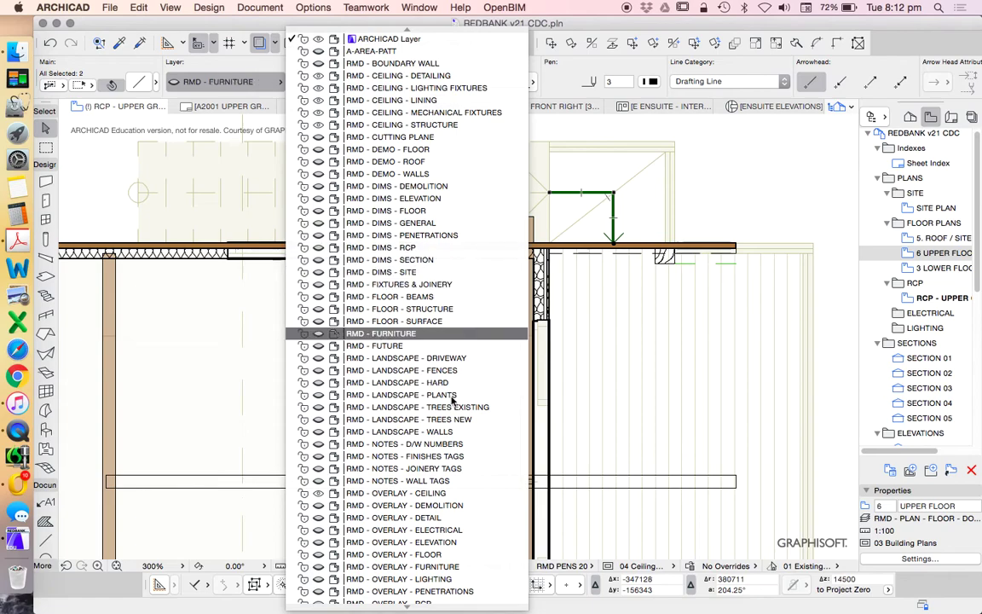
click(431, 555)
scroll(576, 254, down, 5)
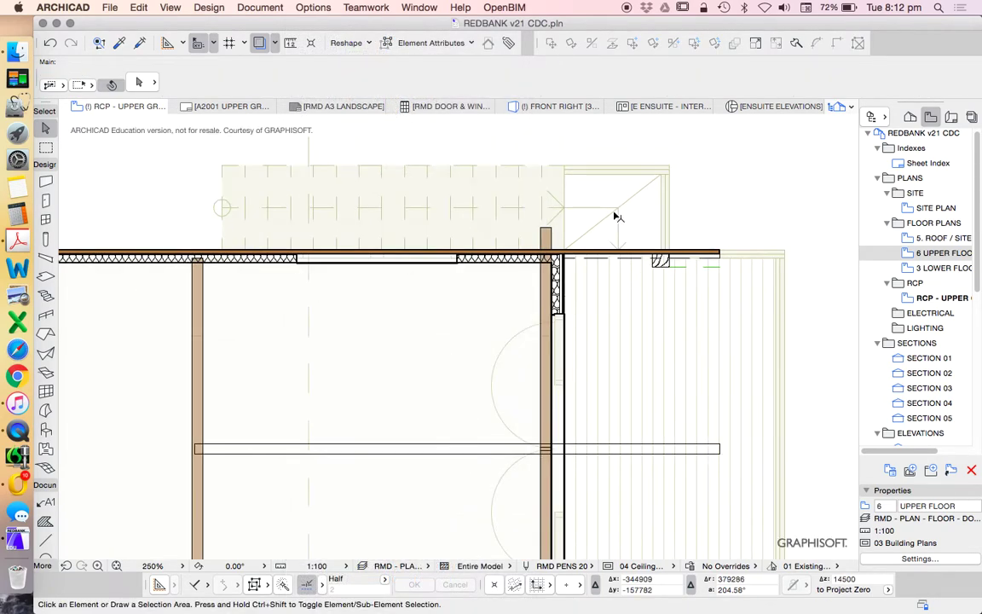
scroll(618, 215, down, 6)
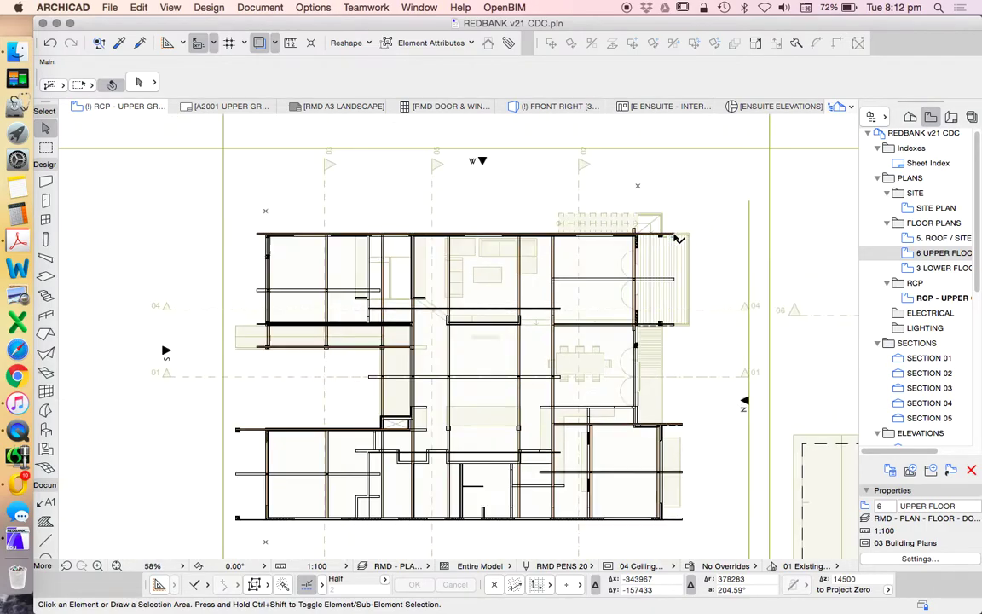
scroll(533, 505, up, 2)
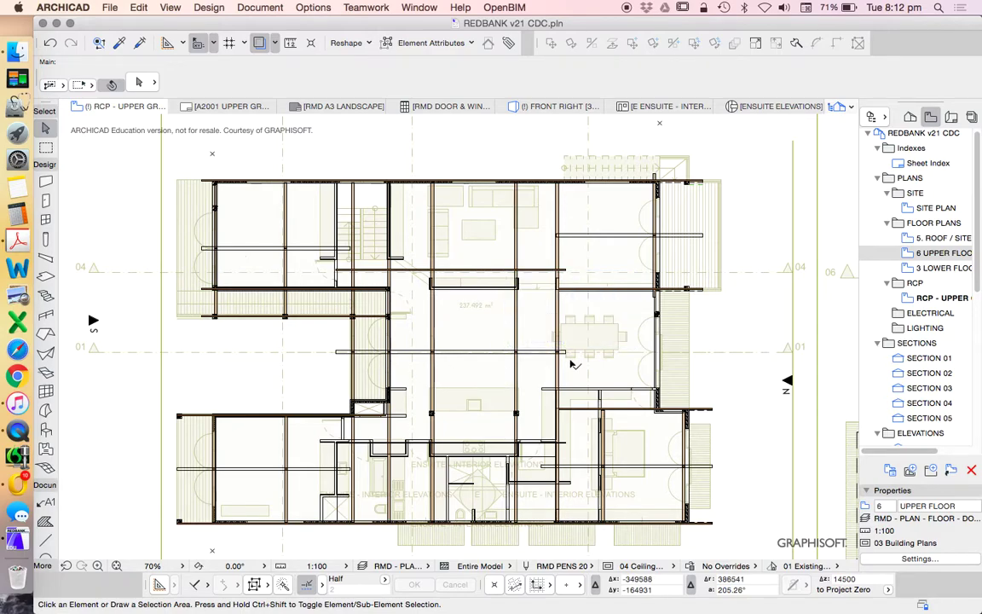
Step: Zoom out and select the 5. ROOF / SITE view in the Navigator
scroll(559, 343, down, 3)
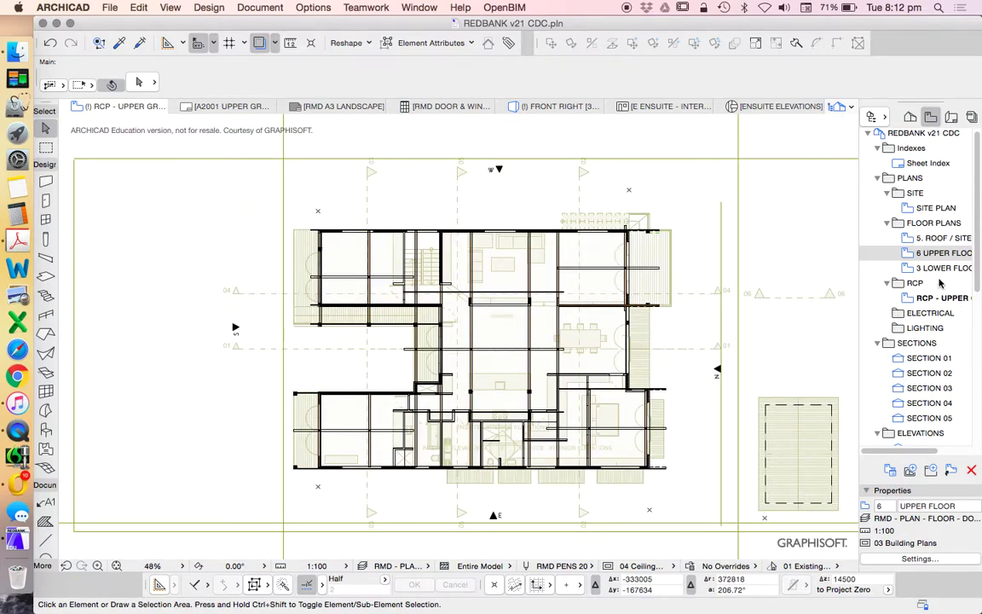
click(935, 241)
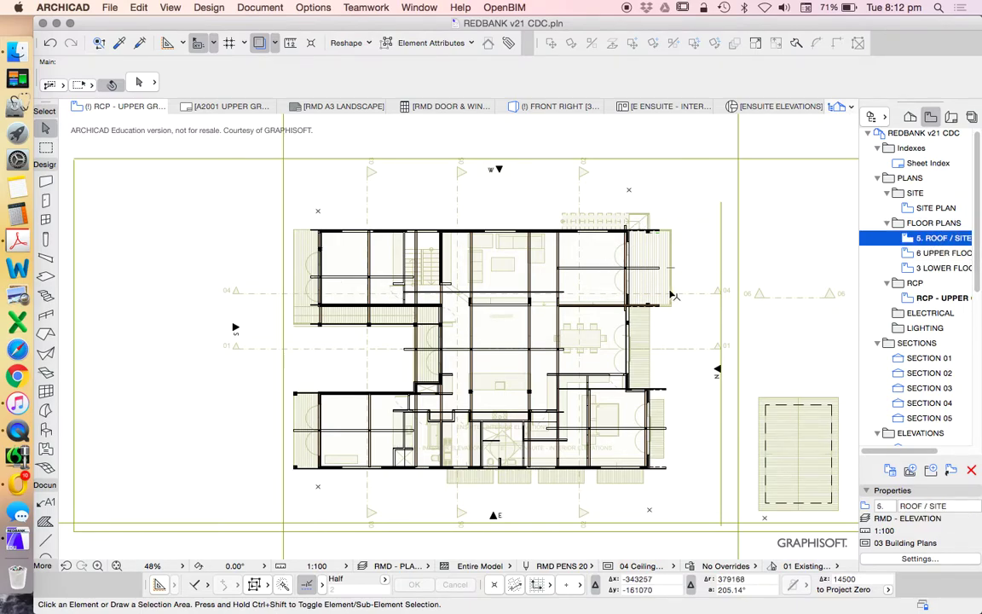
Step: Set 5. ROOF / SITE as the trace reference beneath the RCP and select the roof
right_click(937, 243)
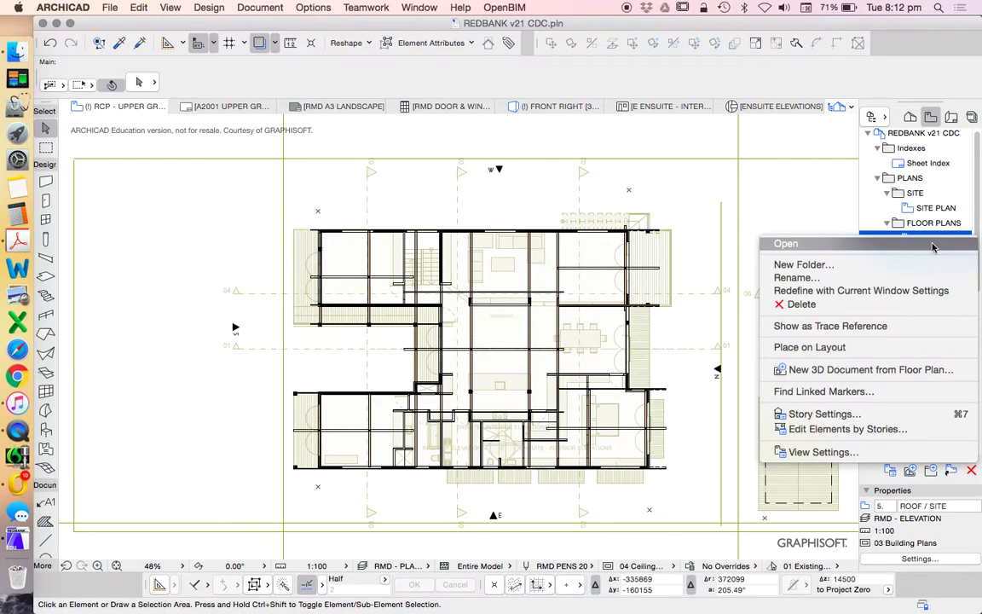
click(793, 325)
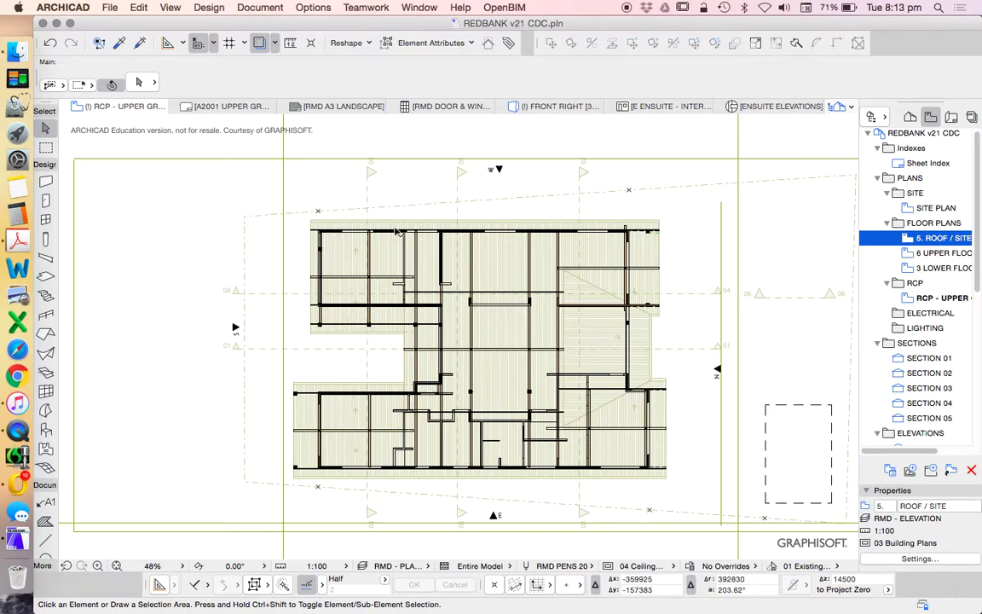
scroll(396, 230, up, 2)
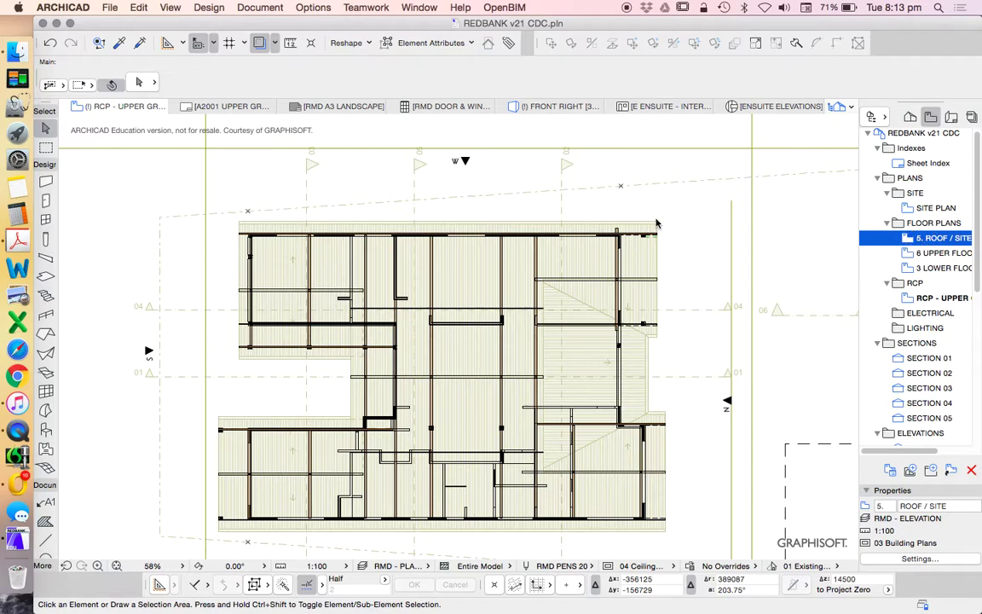
click(597, 290)
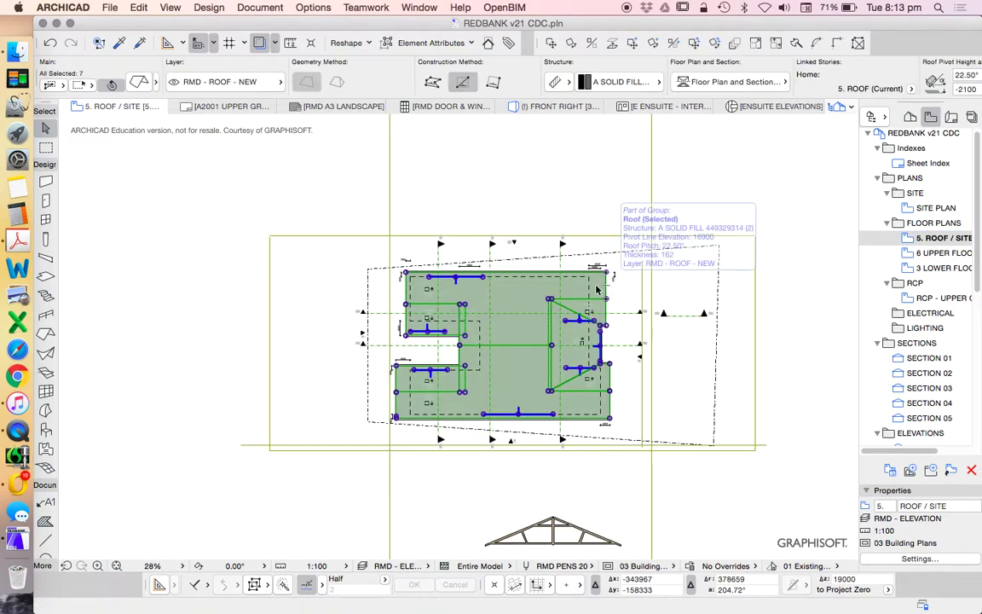
Step: Set the selected roofs' Show on Stories option to Home & One Story Down
scroll(567, 337, up, 4)
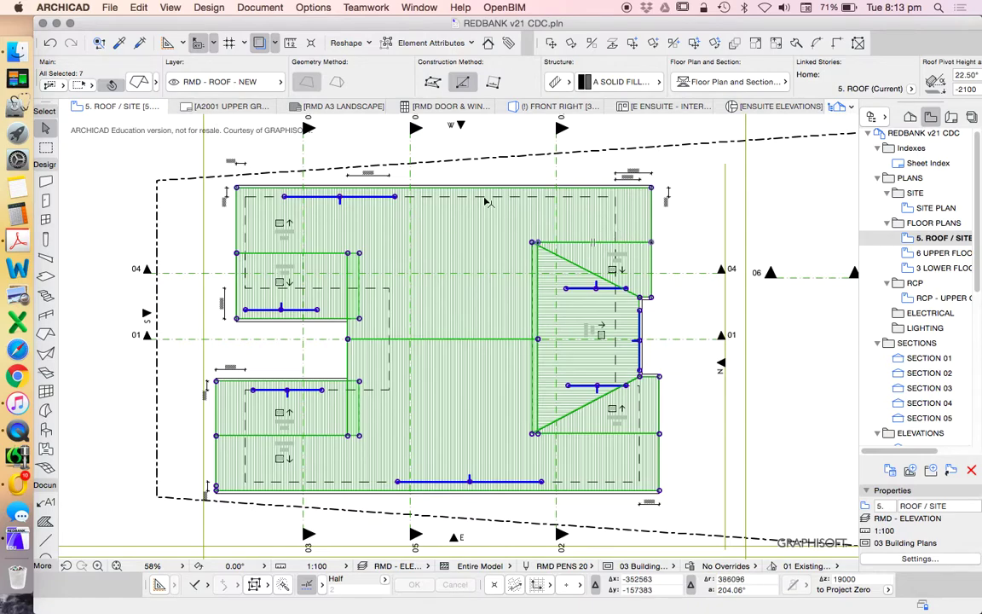
click(139, 81)
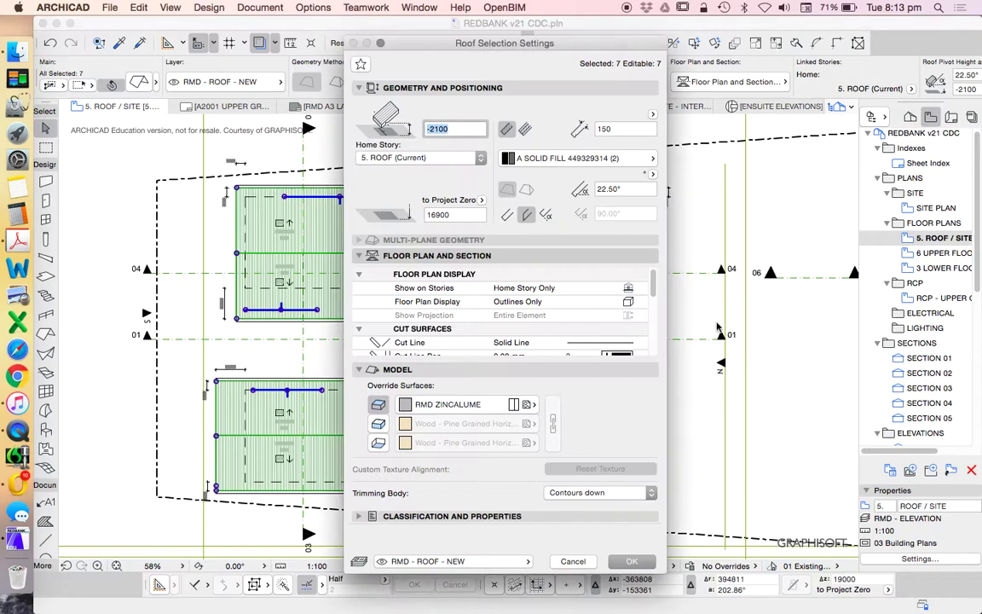
click(633, 289)
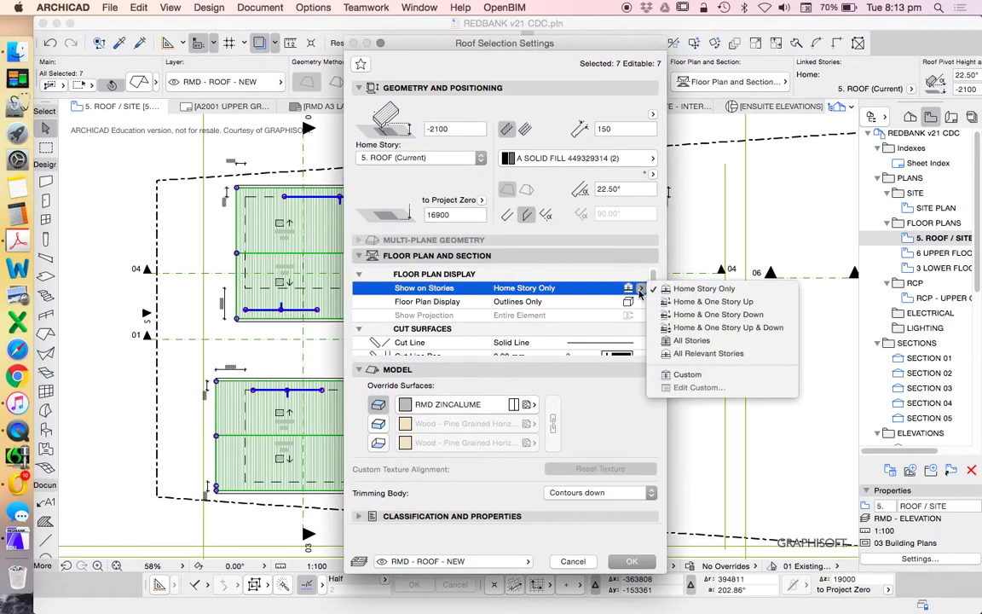
click(712, 320)
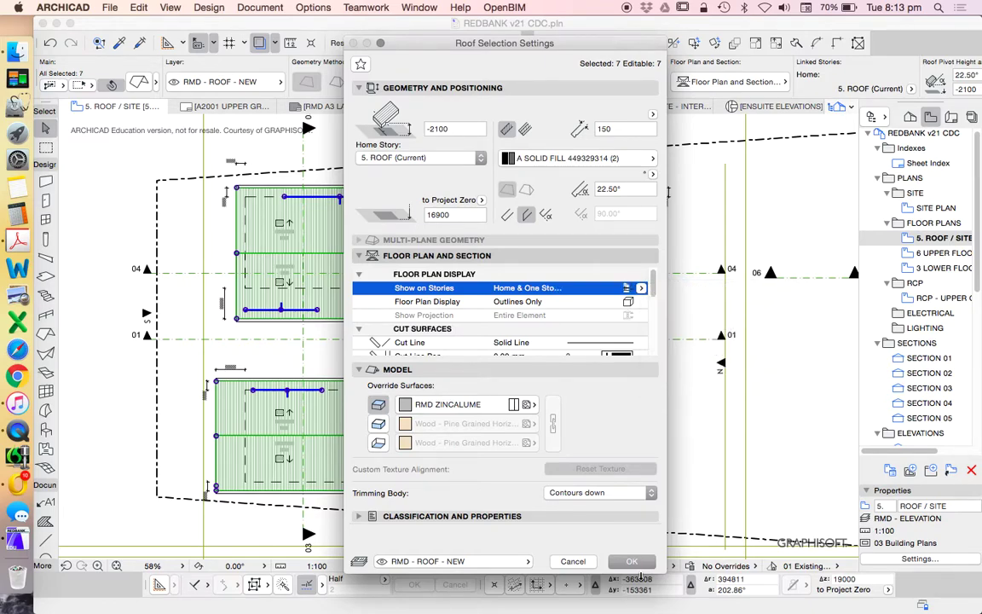
key(Return)
click(702, 414)
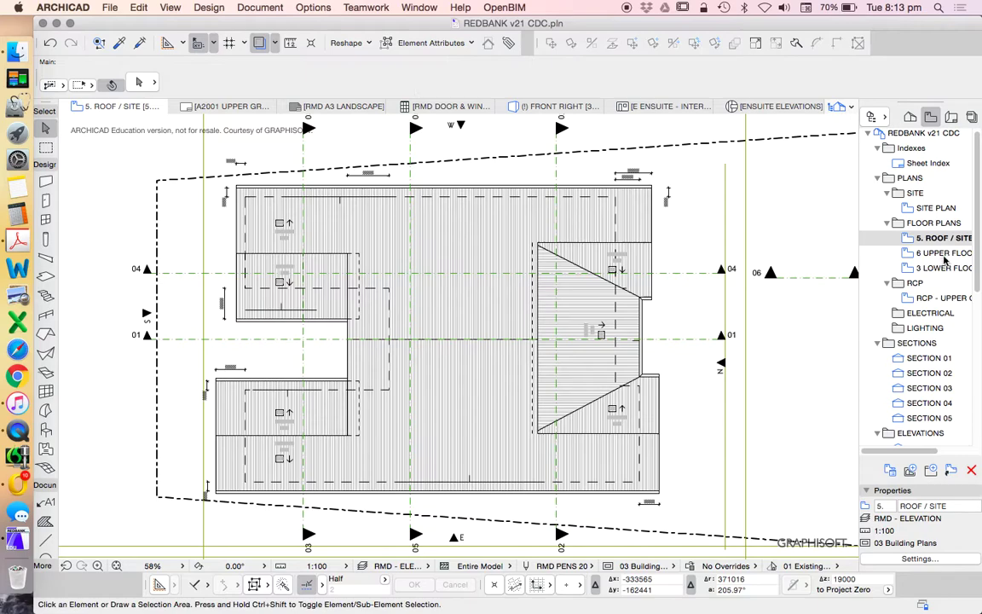
Step: Check stories 4. HIGHLIGHTS and 3. UPPER BEDROOMS, then return to 5. ROOF and reselect all seven roofs
click(910, 116)
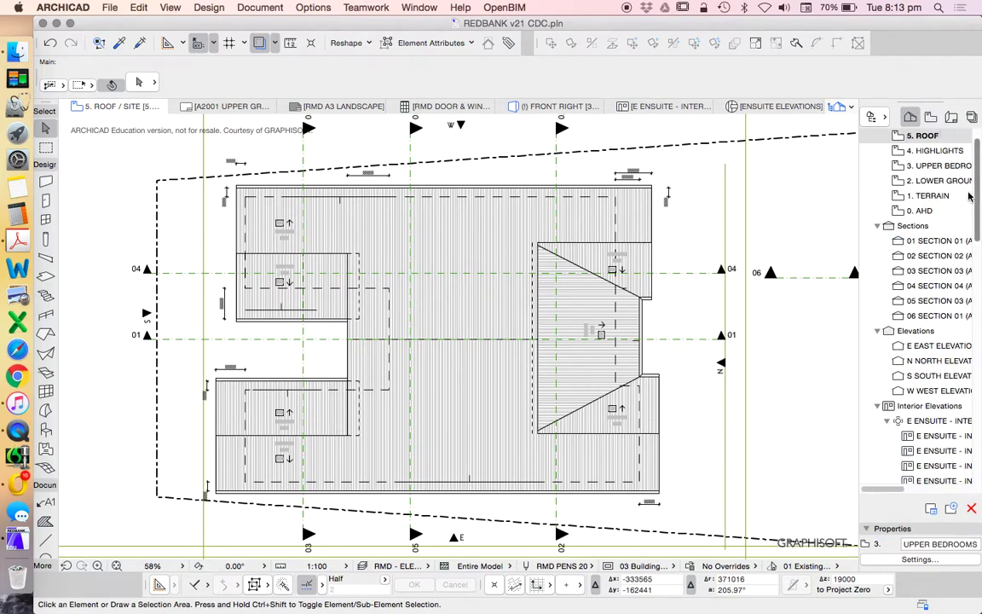
double_click(928, 151)
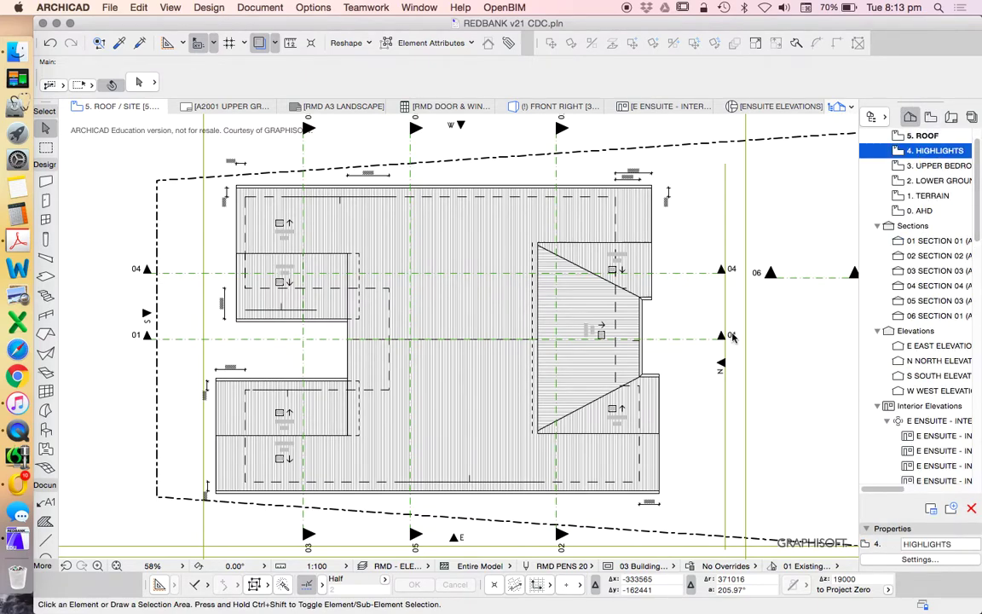
double_click(930, 165)
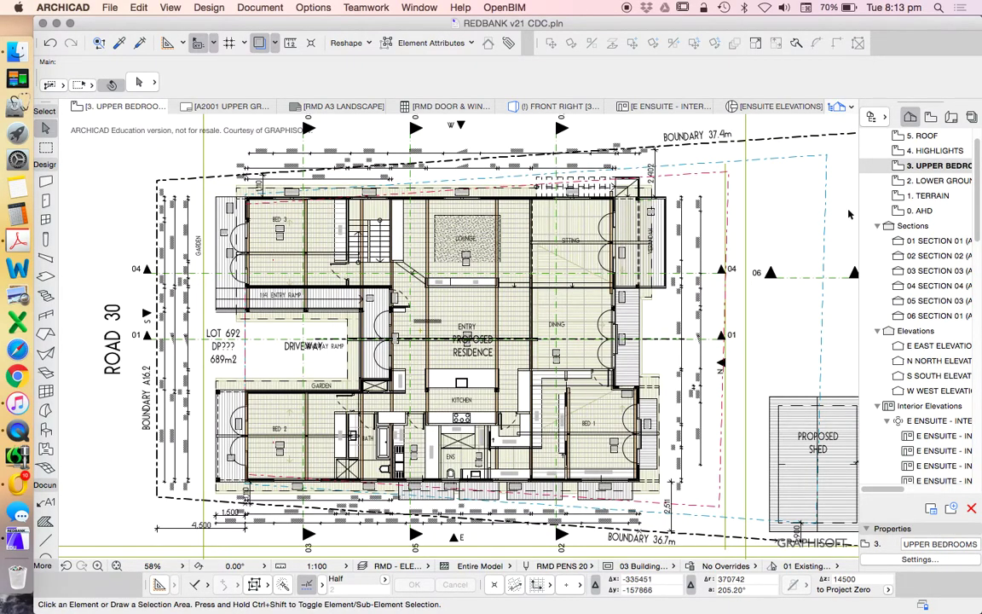
double_click(924, 137)
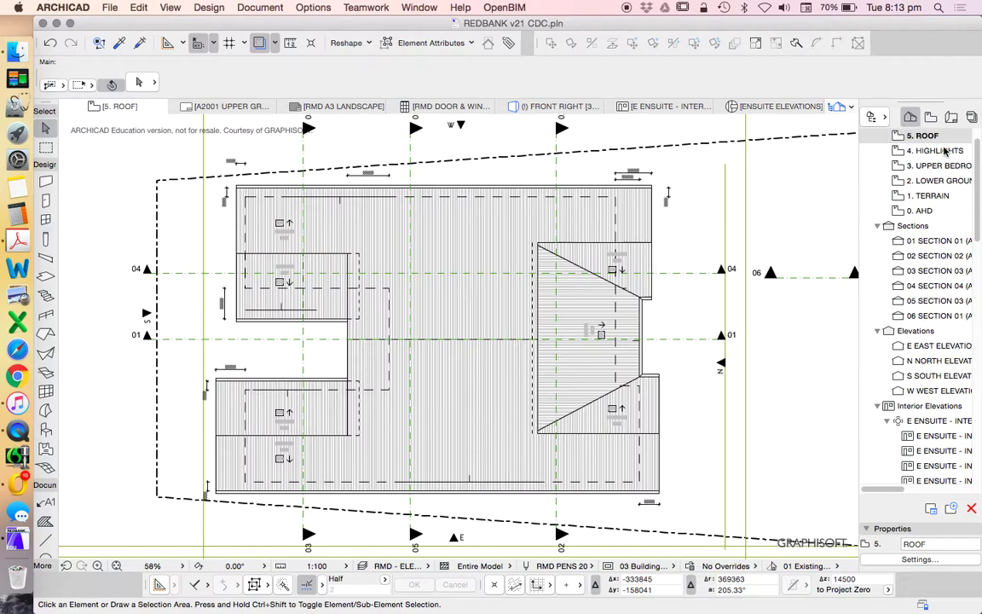
click(661, 216)
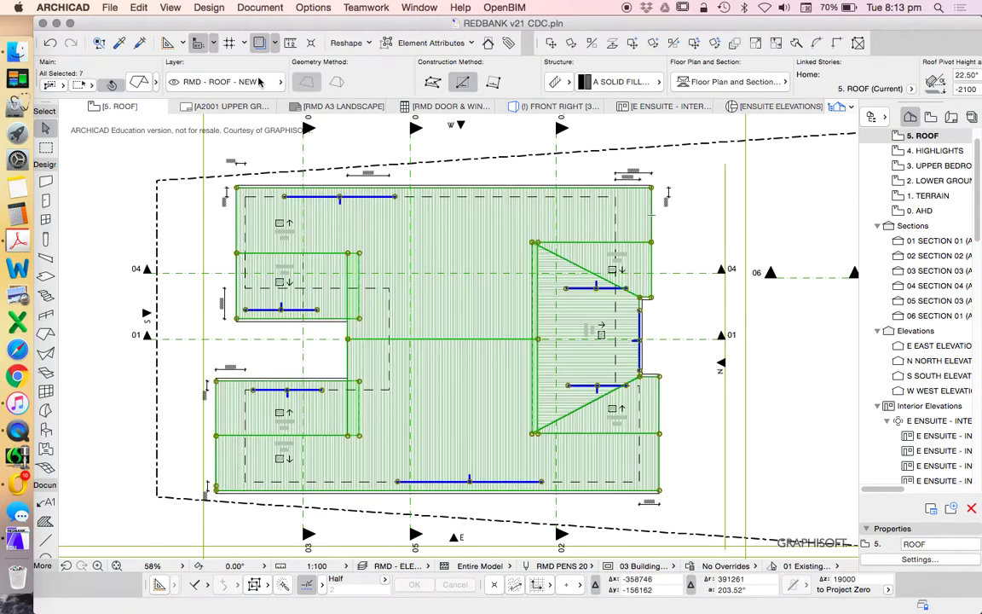
Step: Give the seven roofs a Custom display with outline and fill 2 stories down, then view 3. UPPER BEDROOMS
click(132, 82)
click(546, 287)
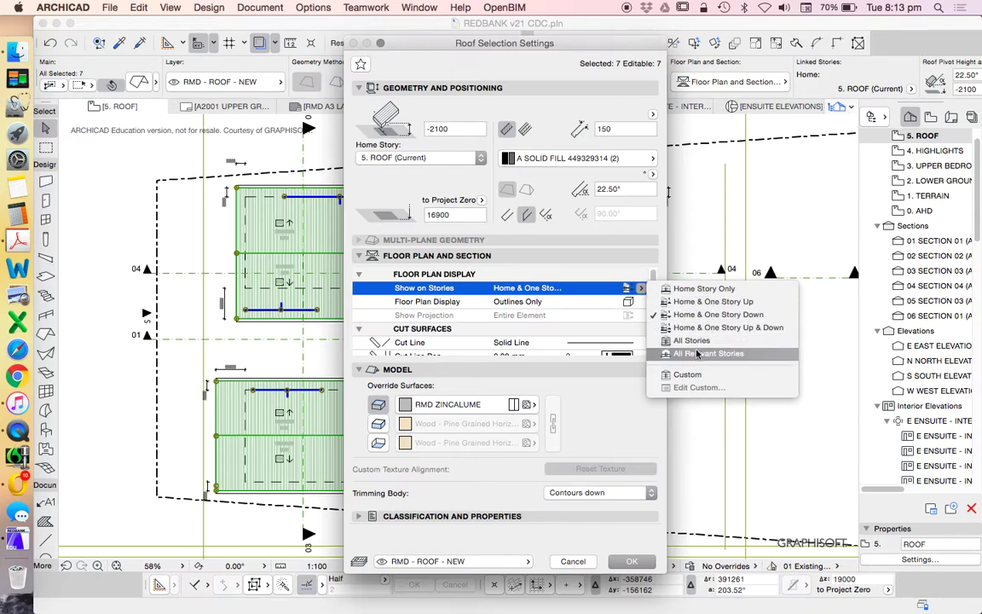
click(694, 376)
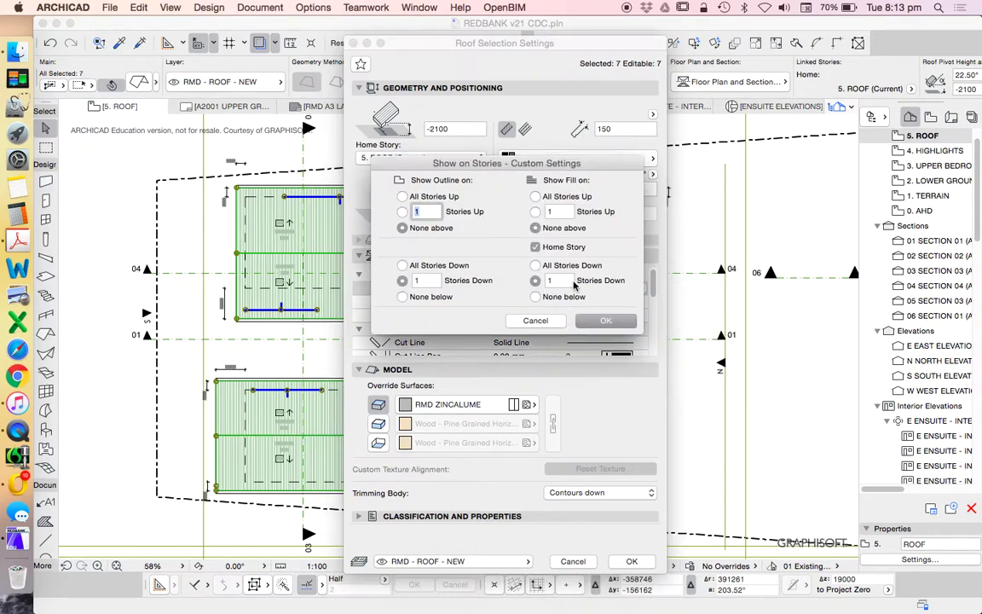
drag(537, 169, 655, 170)
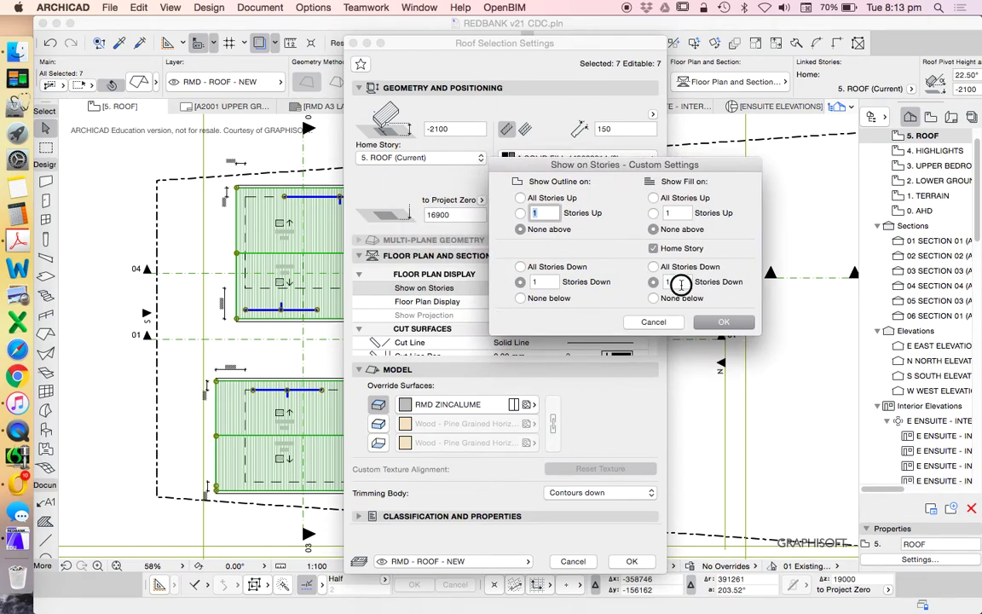
double_click(679, 282)
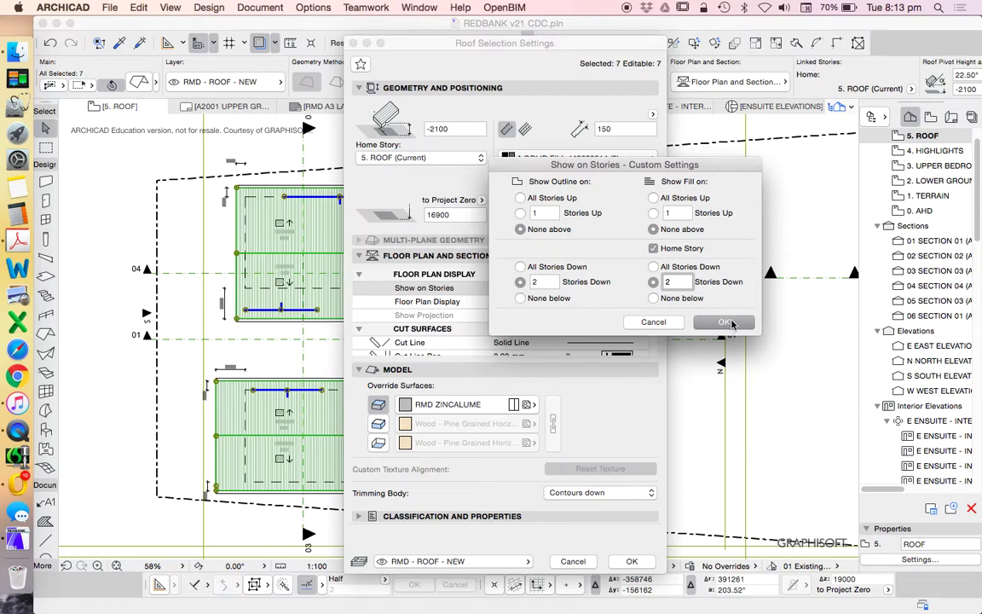
click(726, 323)
click(629, 562)
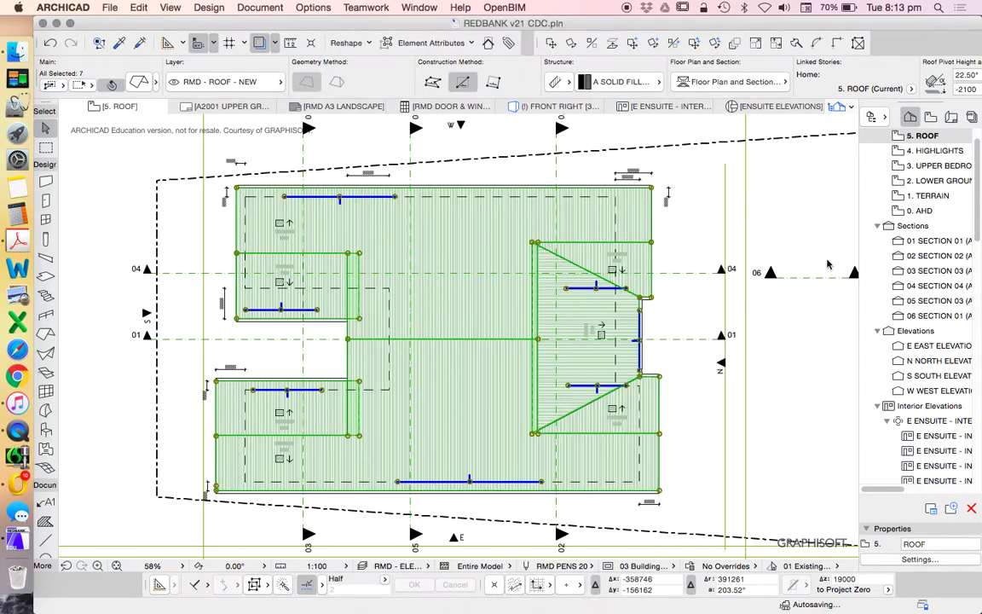
click(865, 165)
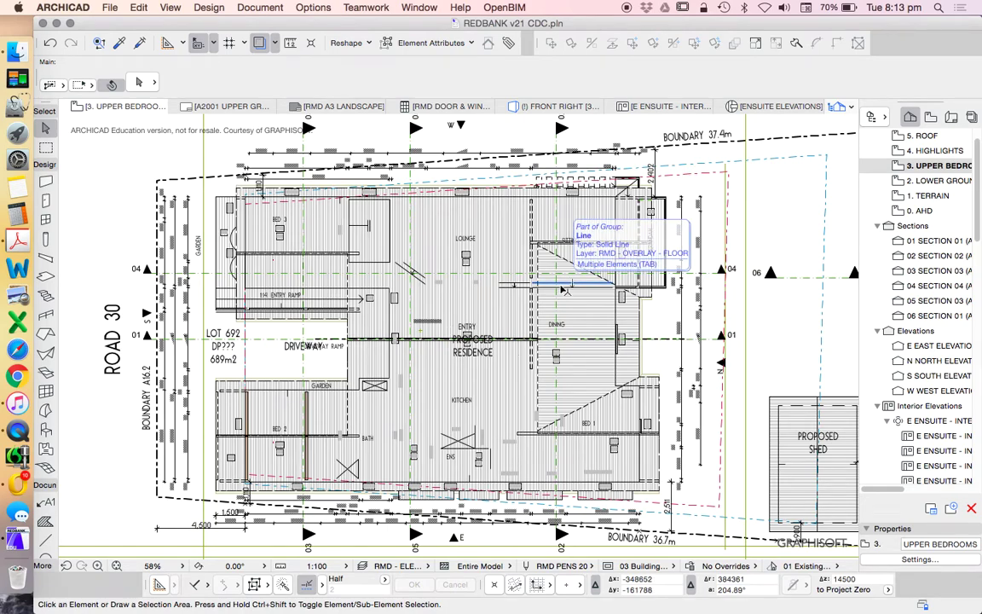
click(931, 116)
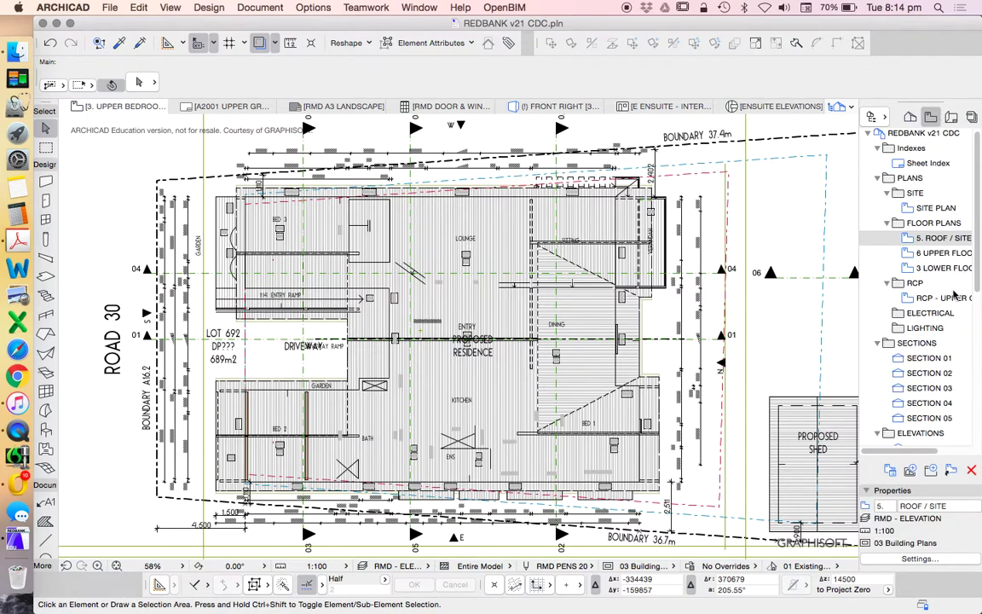
double_click(933, 298)
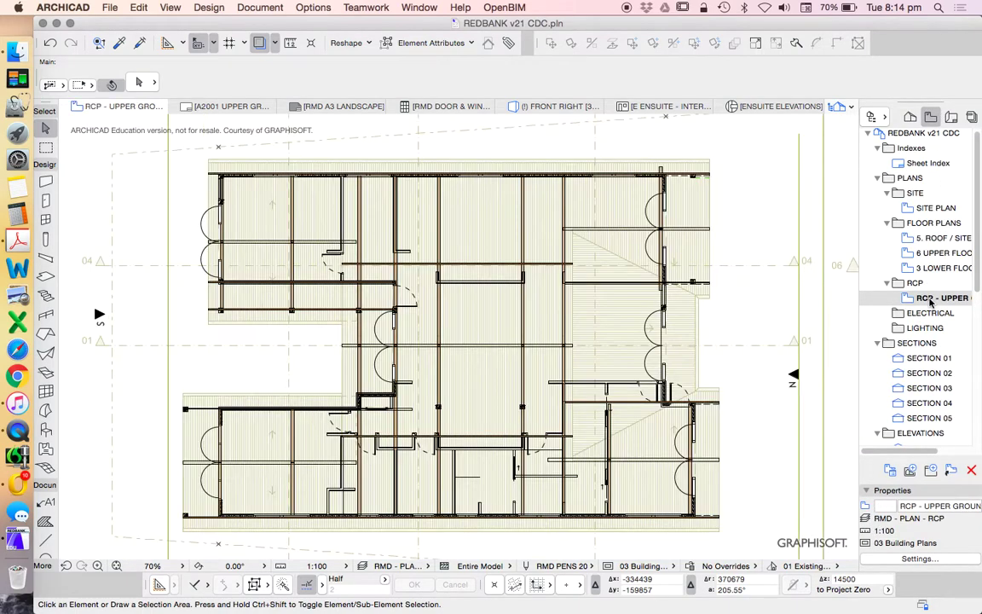
scroll(596, 283, down, 3)
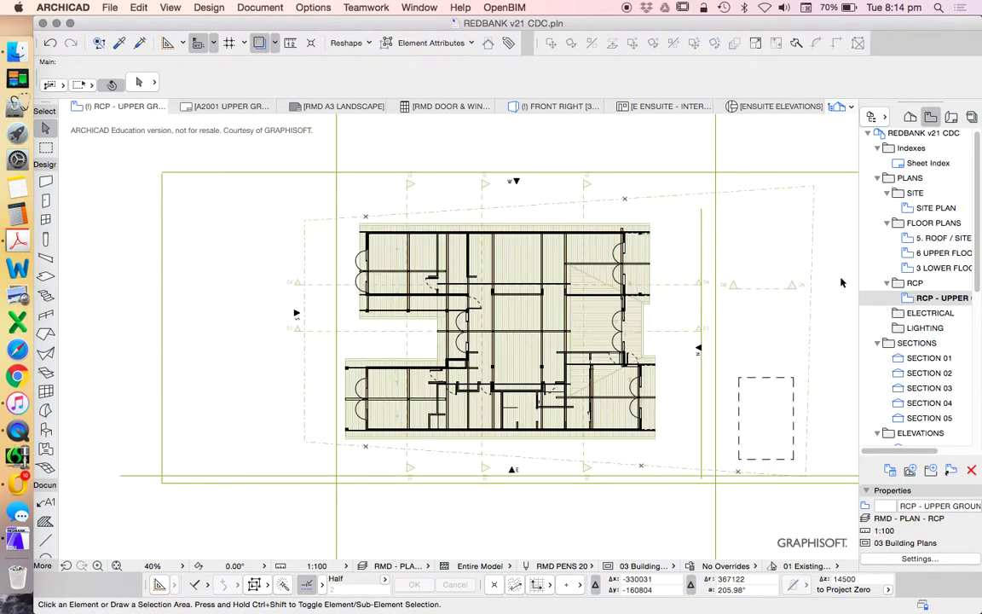
scroll(712, 251, up, 3)
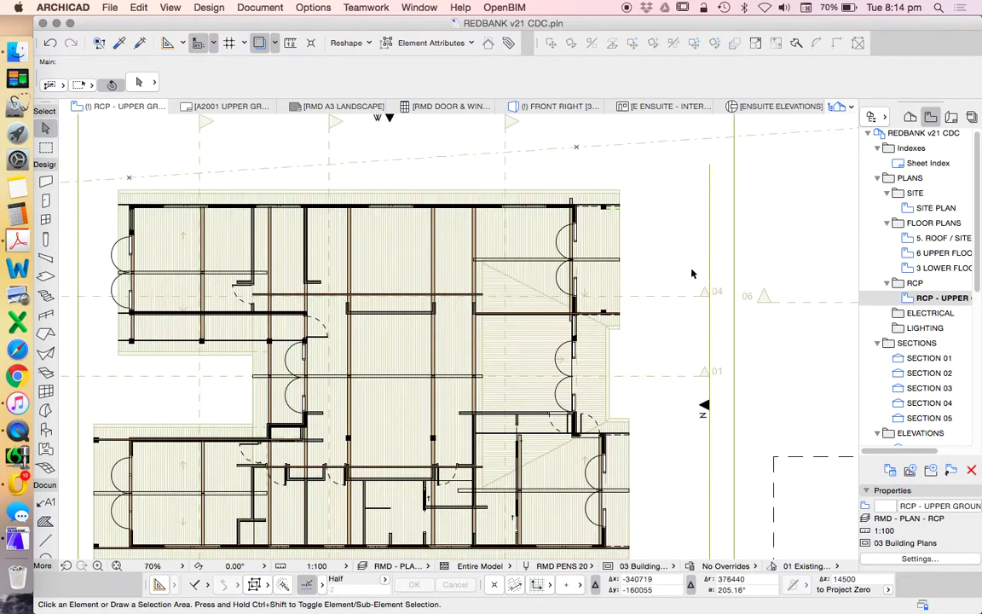
click(932, 239)
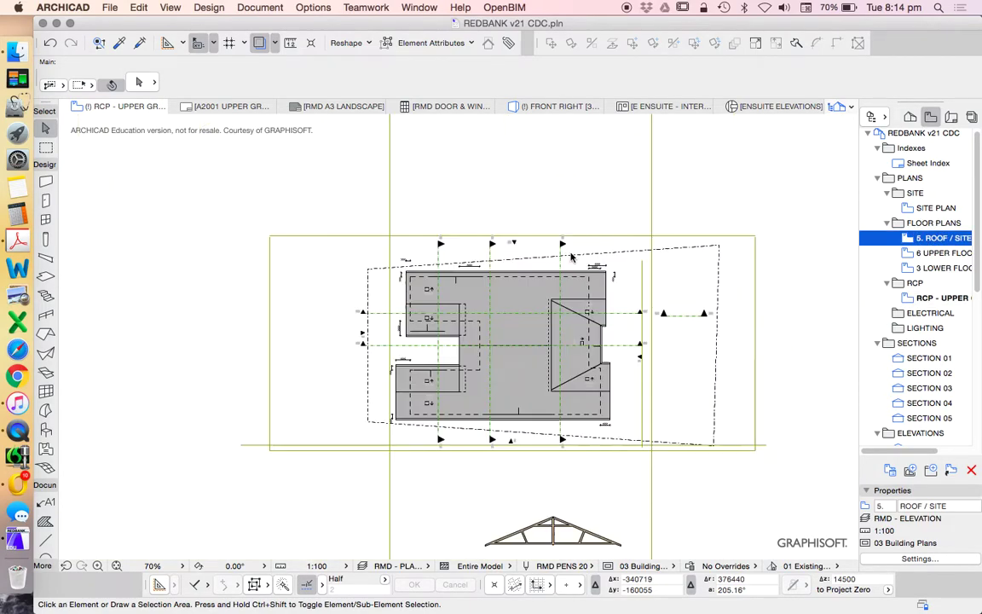
click(138, 7)
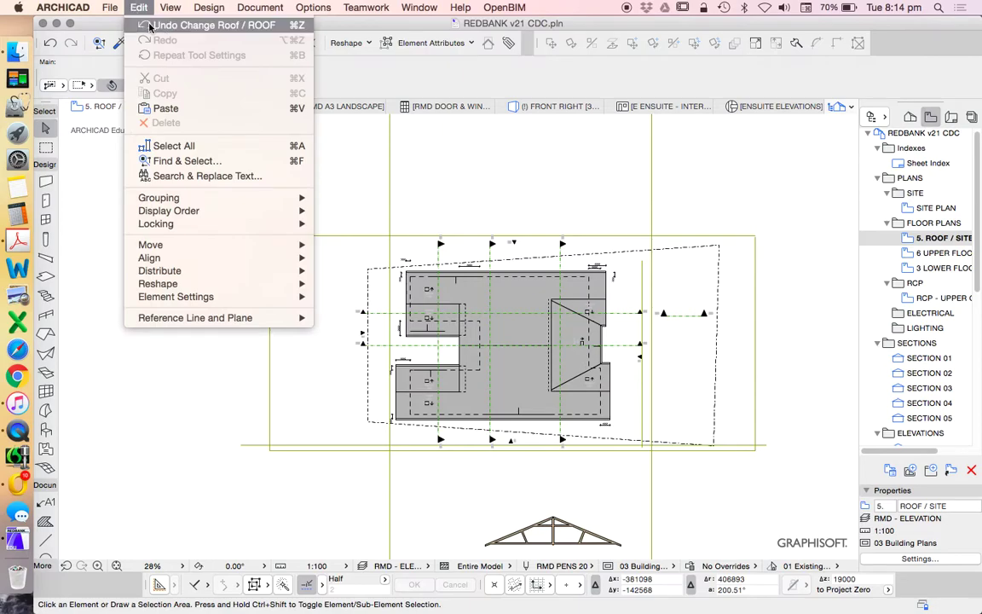
click(196, 25)
click(535, 159)
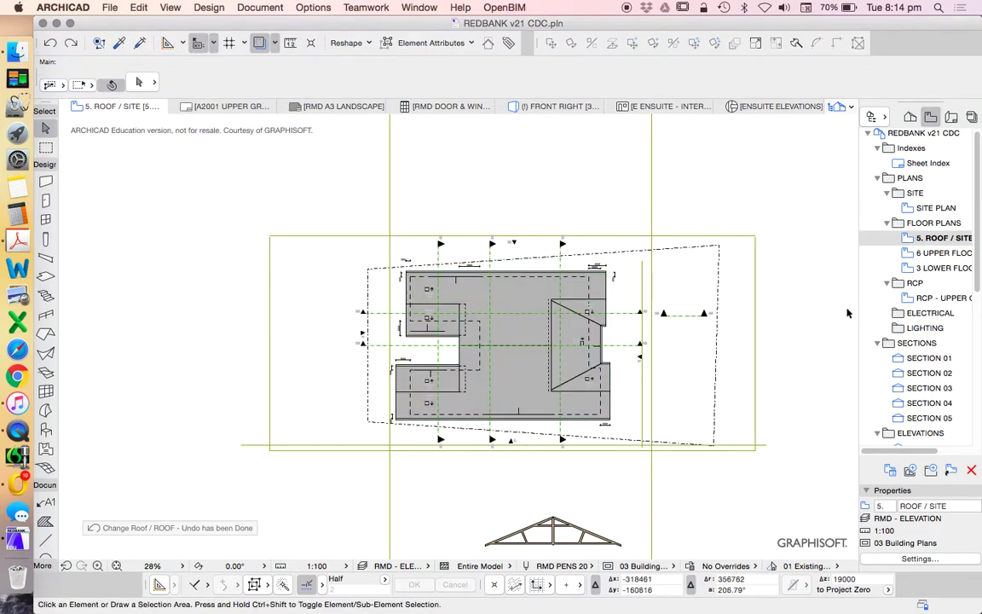
scroll(804, 322, up, 2)
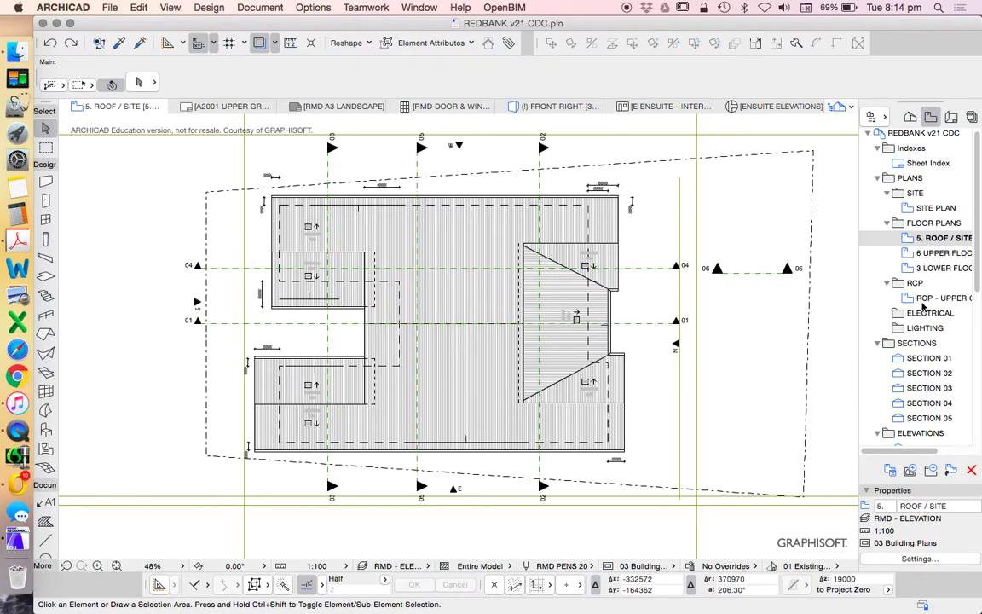
double_click(938, 298)
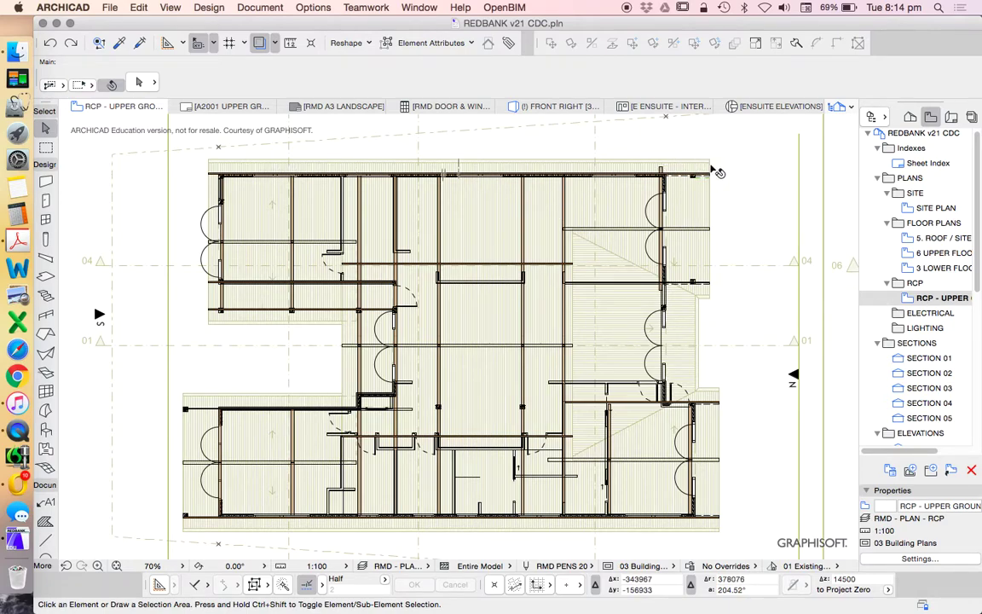
mouse_move(508, 164)
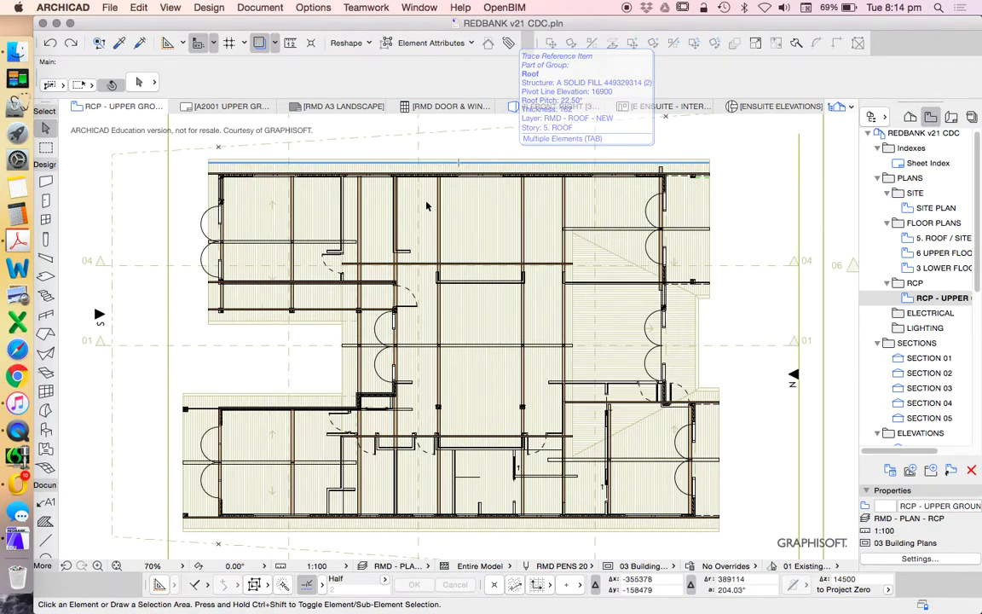
Step: Start a rotated rectangular slab on layer RMD - CEILING - LINING at the top-left wall corner
scroll(277, 281, up, 2)
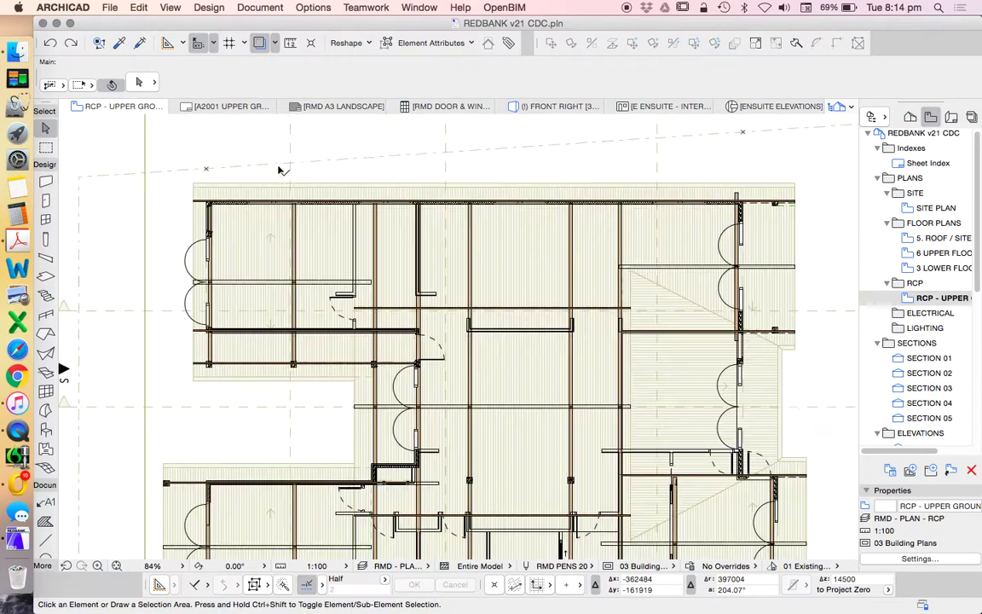
click(45, 276)
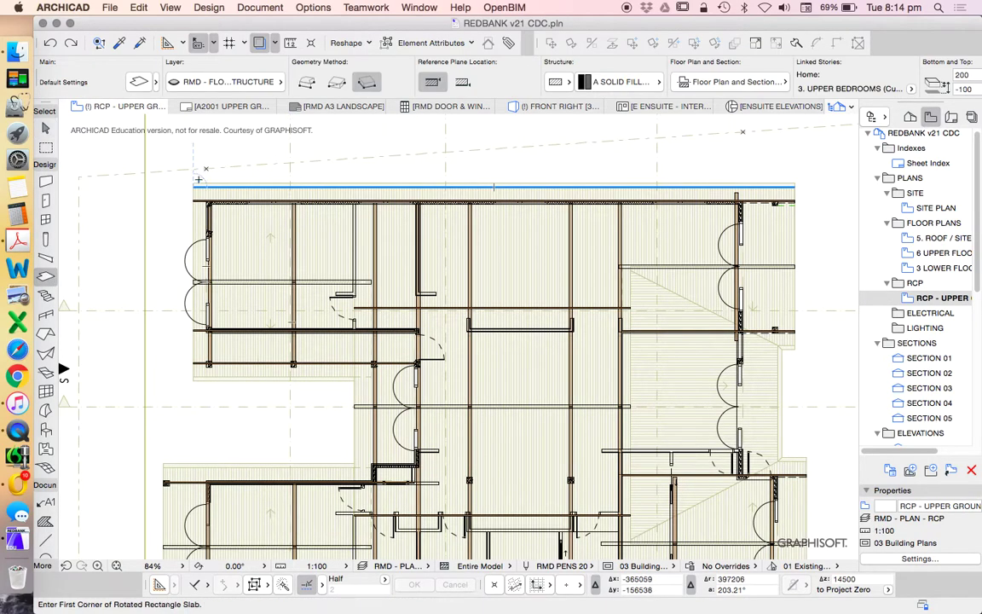
scroll(183, 192, up, 10)
click(205, 241)
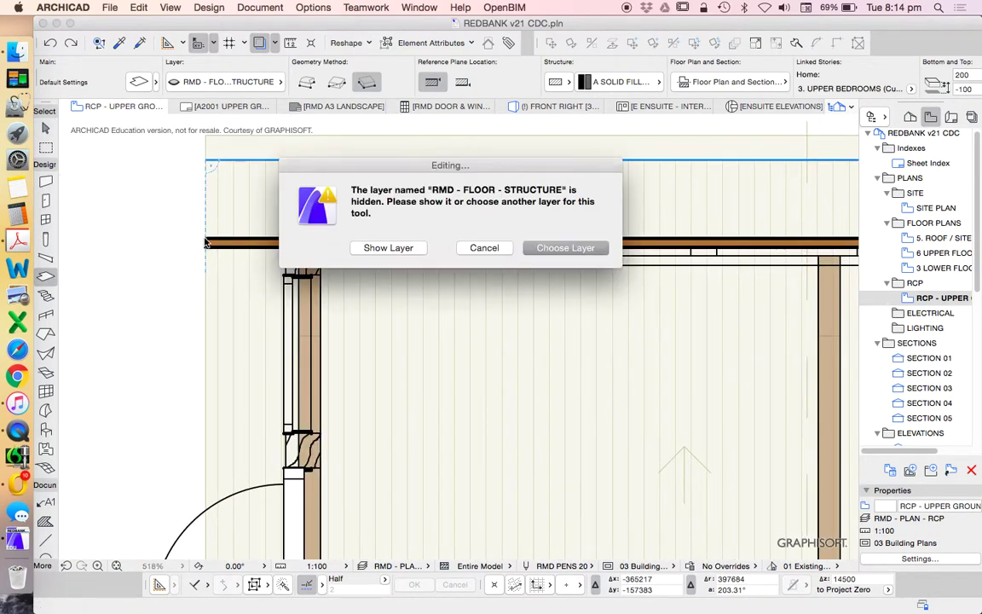
click(479, 248)
click(244, 81)
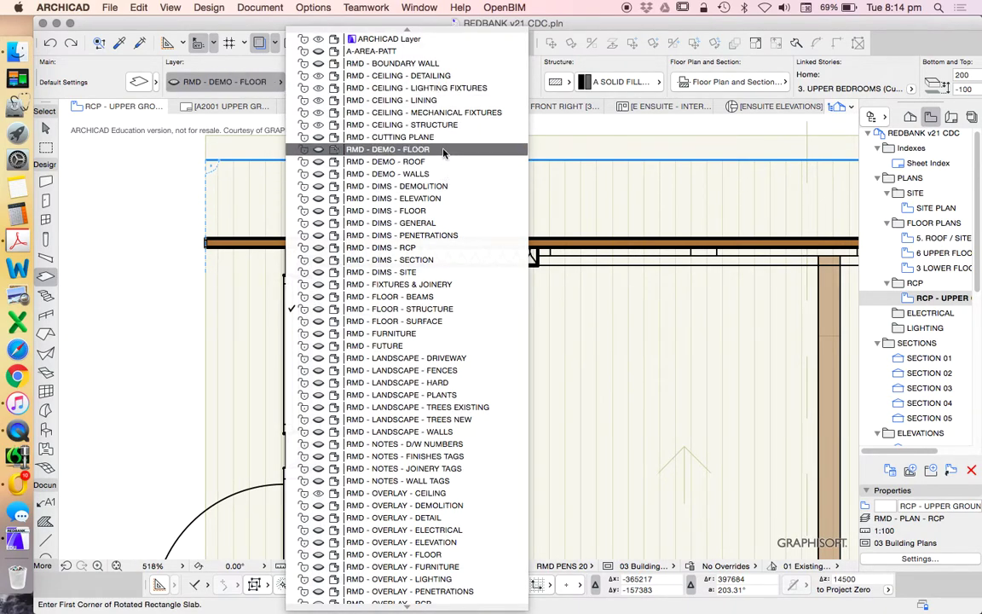
click(428, 103)
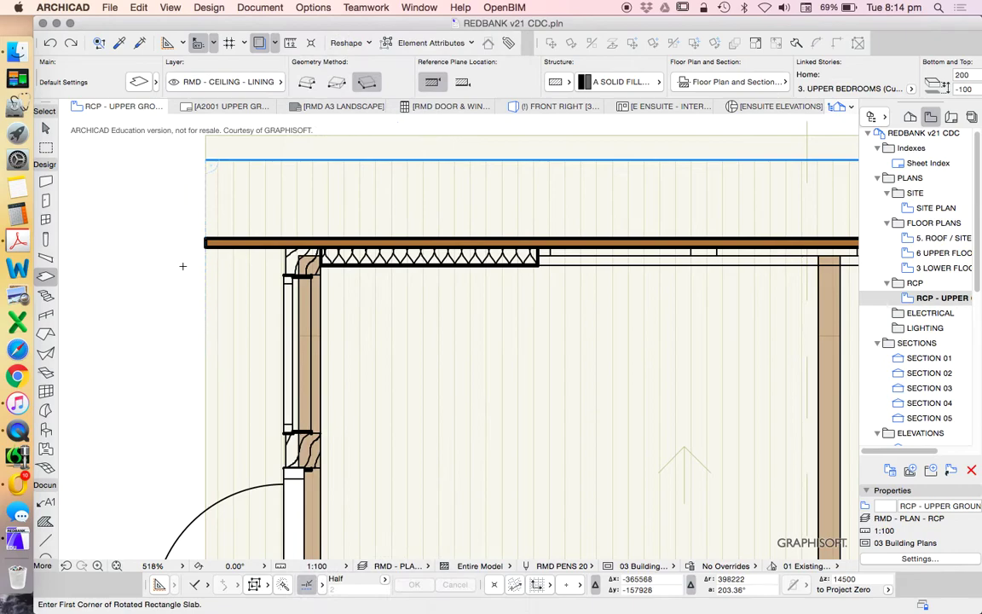
click(206, 242)
scroll(584, 227, down, 10)
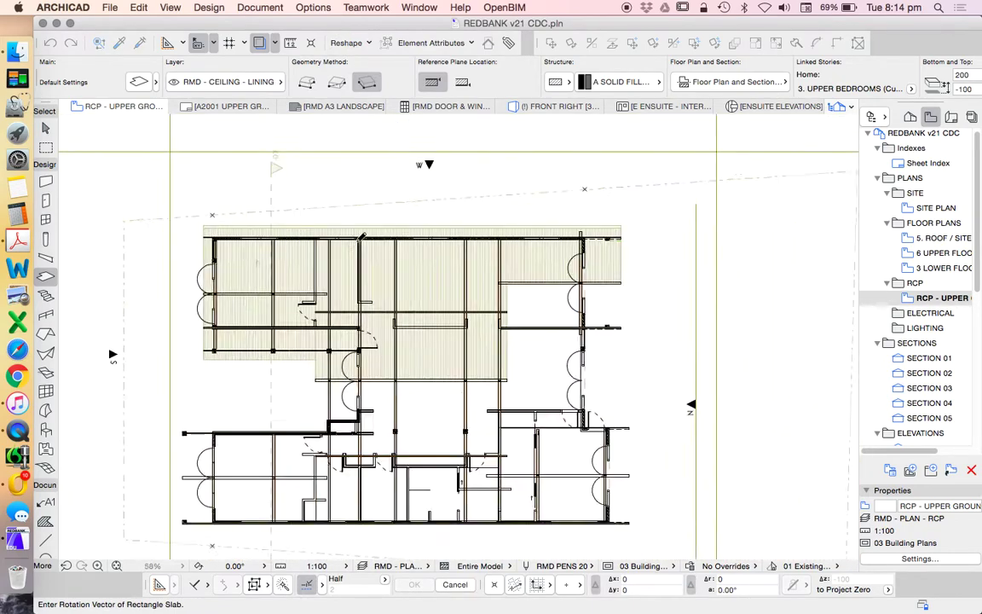
Step: Finish the thin slab strip along the building's top edge to form the eave
scroll(585, 226, up, 6)
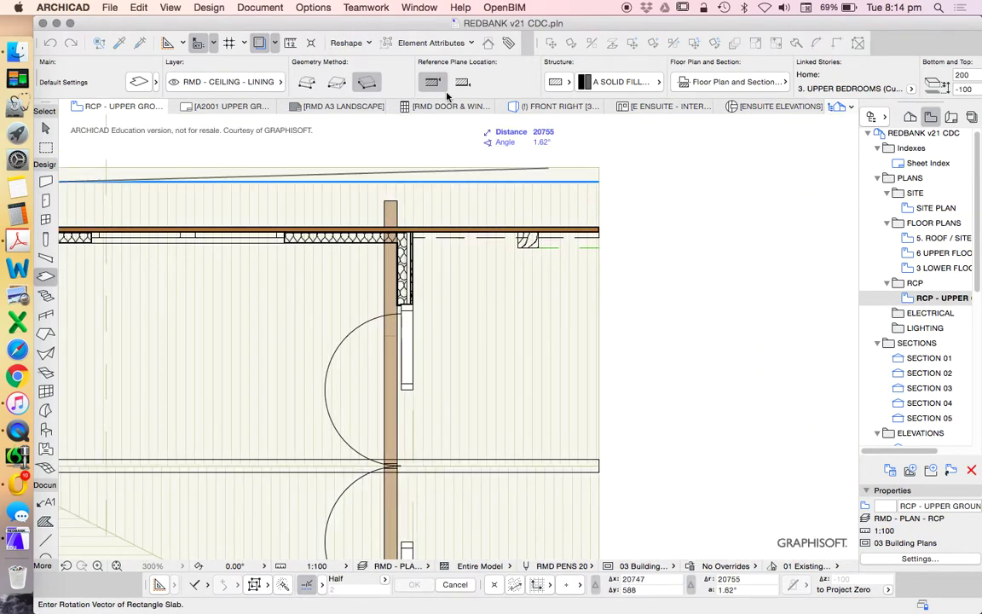
click(600, 181)
click(602, 194)
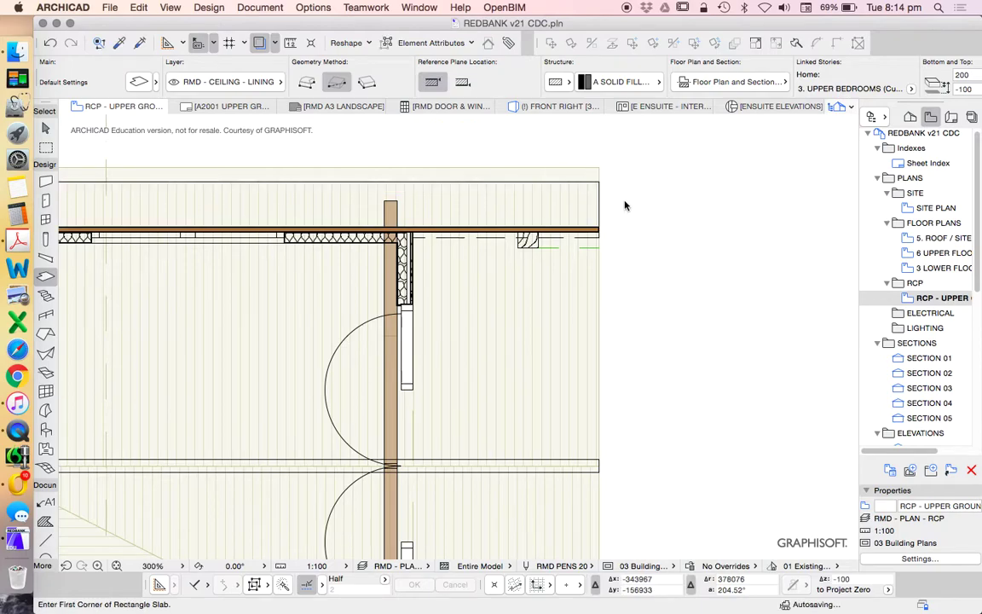
click(603, 197)
scroll(607, 202, down, 1)
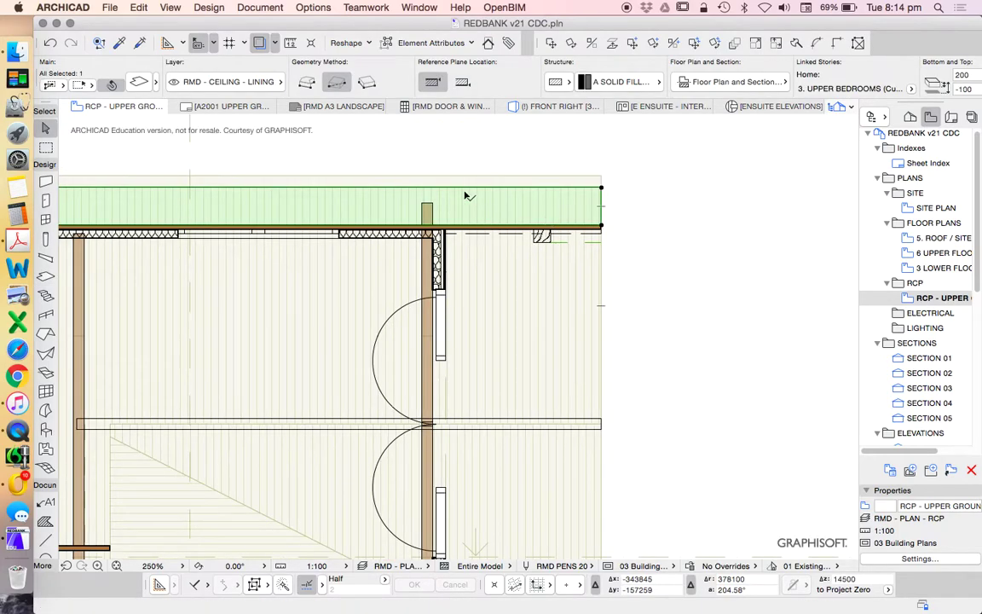
key(Escape)
Step: Reselect the top eave slab and turn on the hatch fill display to inspect it
scroll(601, 232, down, 1)
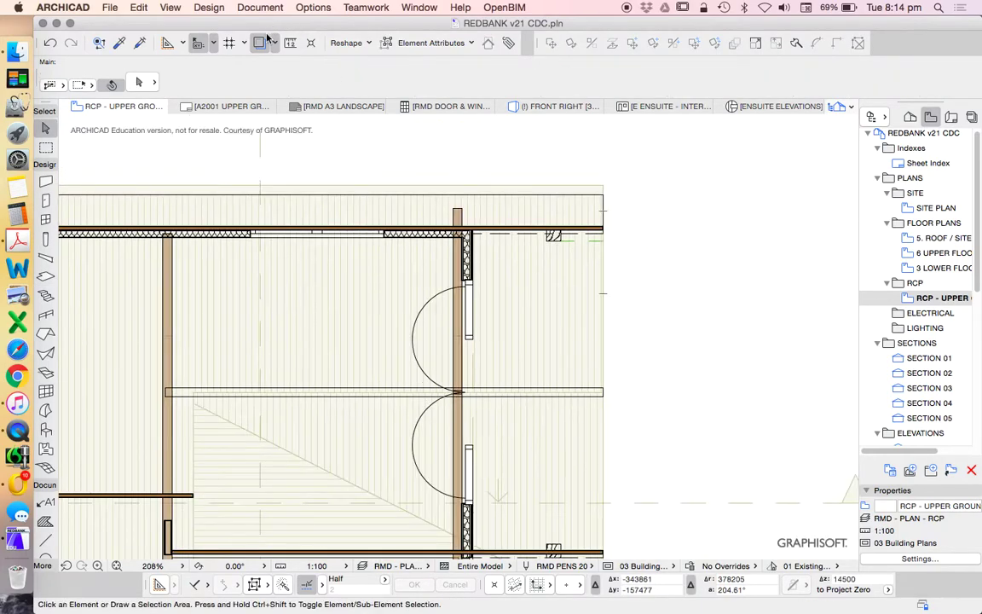
scroll(651, 278, down, 8)
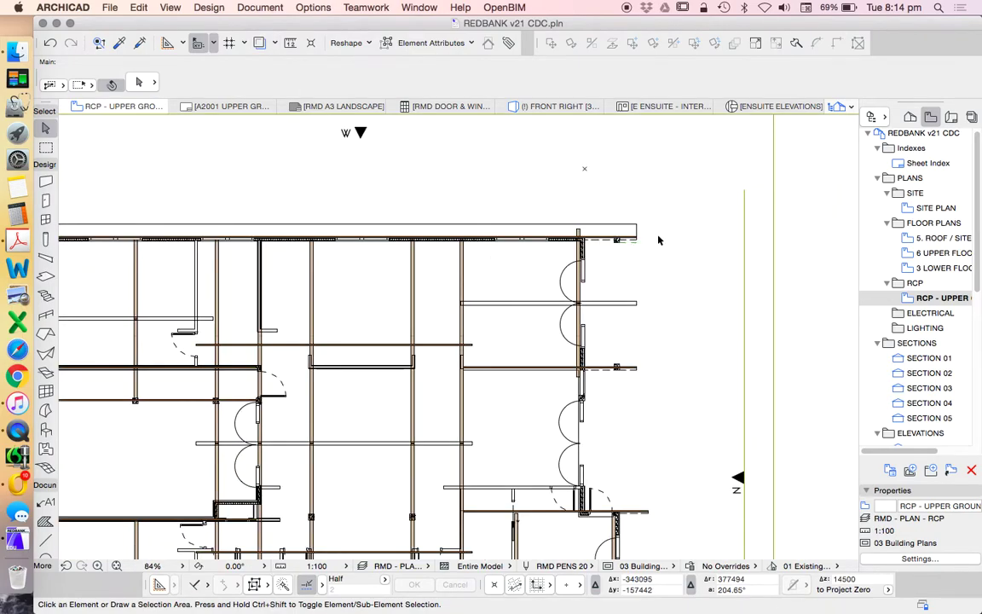
scroll(658, 239, up, 5)
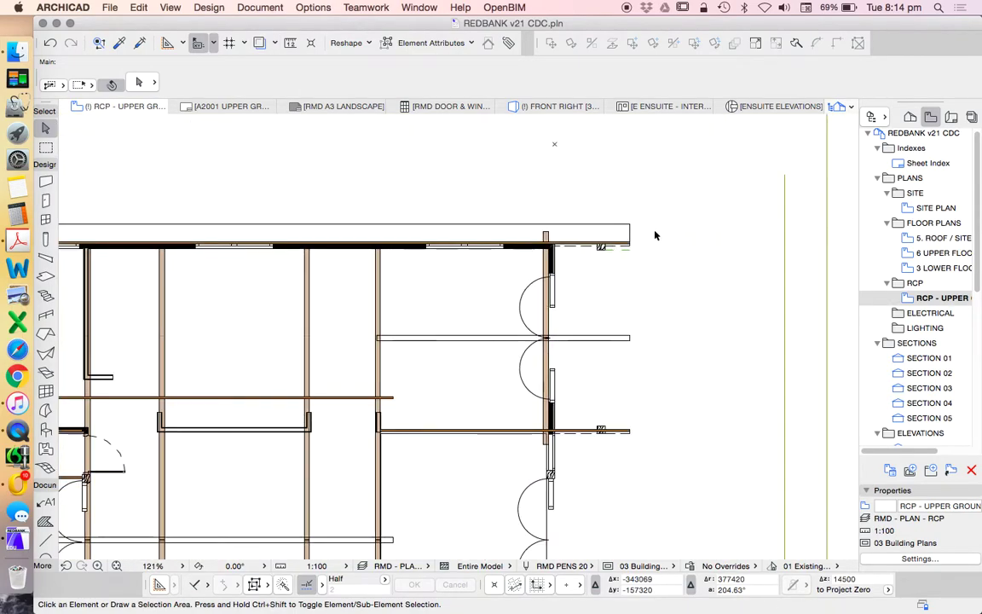
click(631, 227)
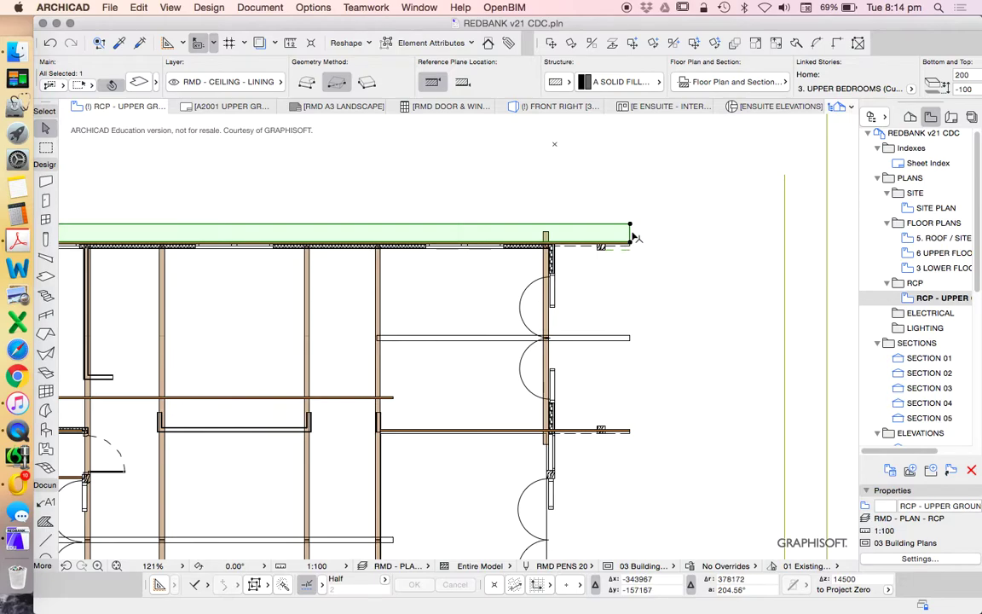
scroll(632, 237, up, 3)
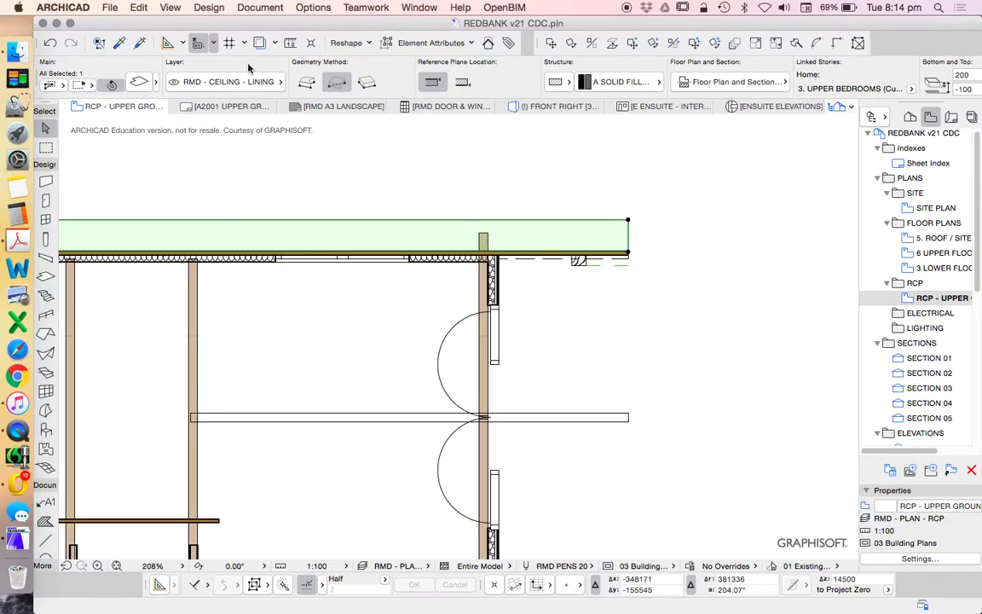
click(260, 44)
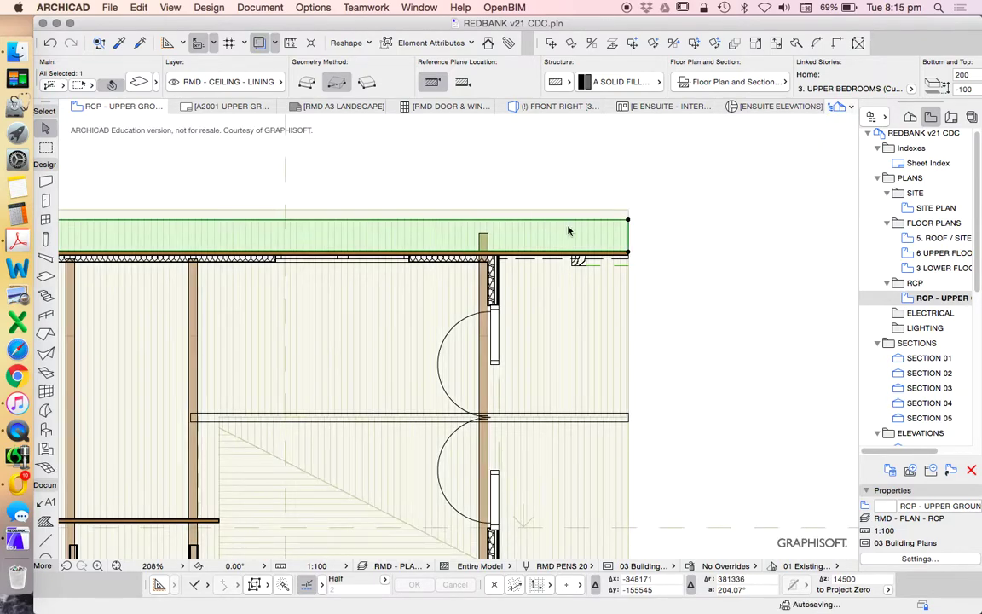
click(736, 239)
Step: Select the top eave slab again to verify its extent, then deselect it
scroll(735, 237, down, 7)
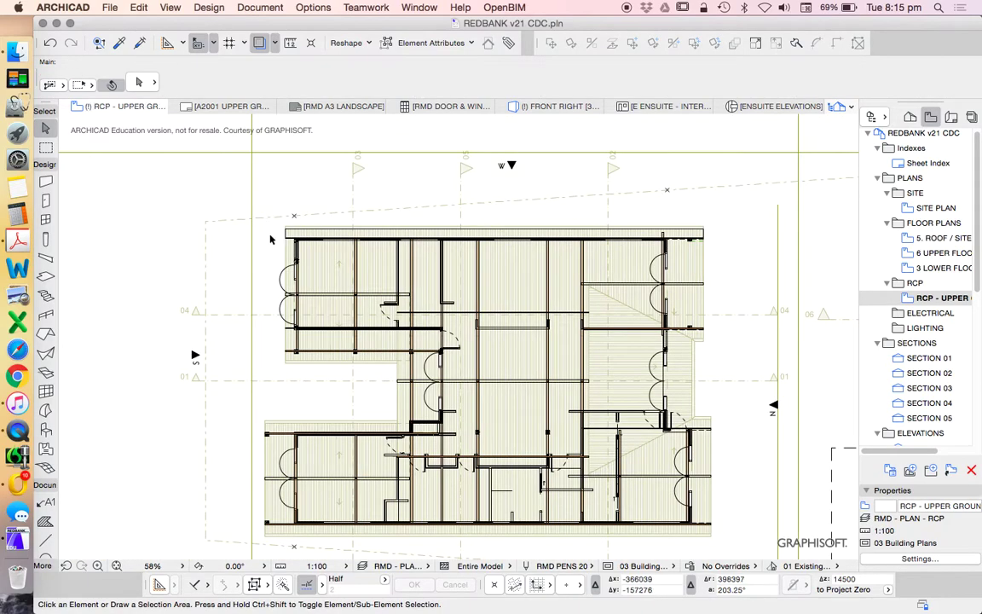
scroll(315, 256, up, 1)
click(319, 243)
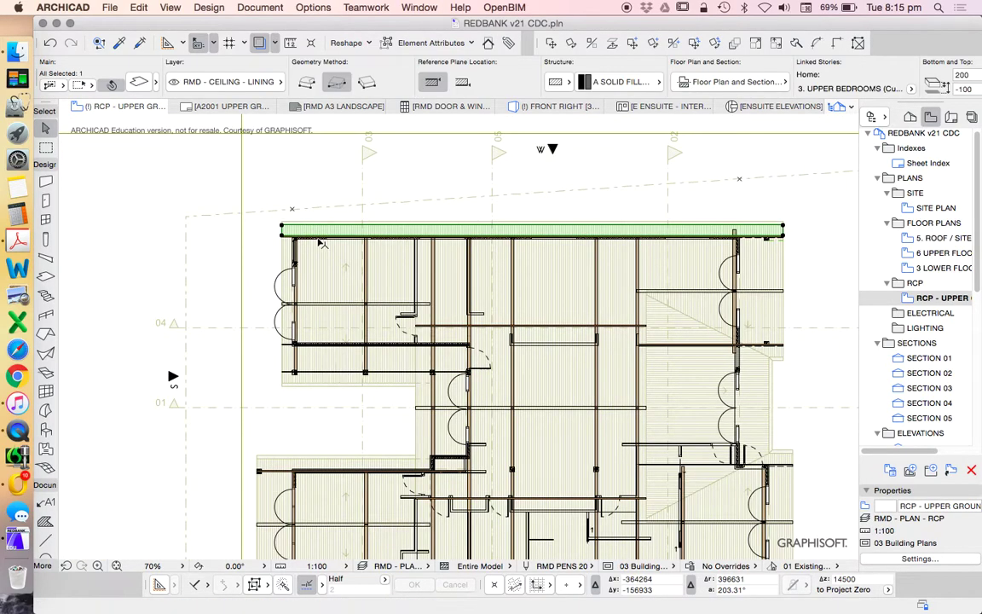
scroll(301, 228, up, 5)
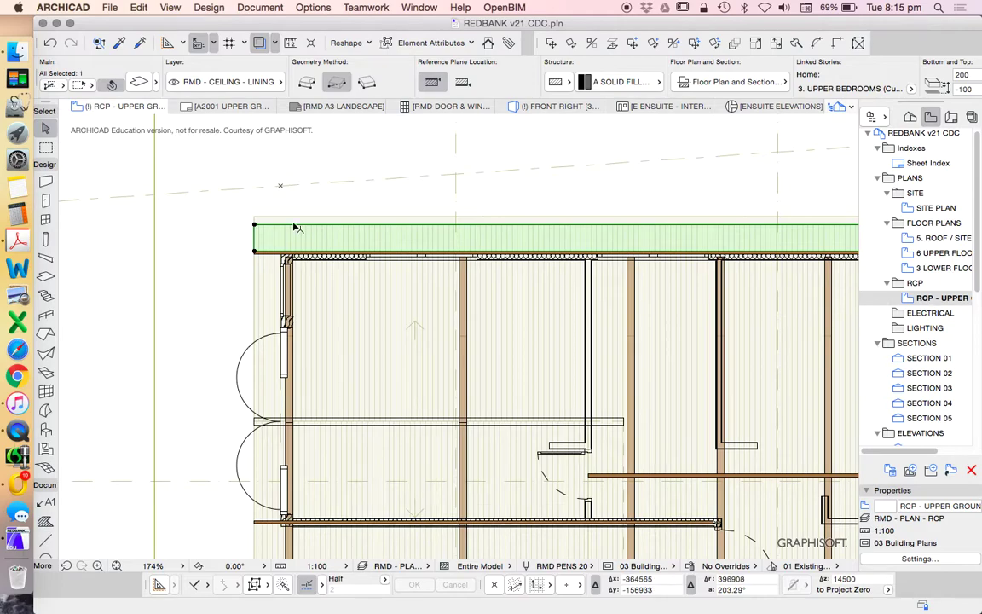
scroll(294, 227, down, 4)
scroll(286, 237, up, 5)
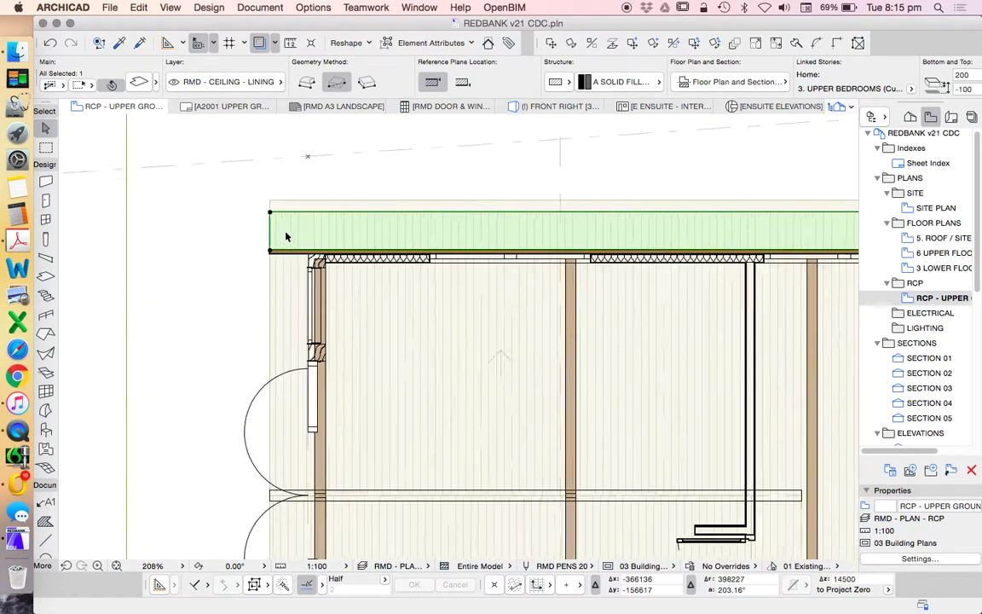
scroll(303, 211, down, 4)
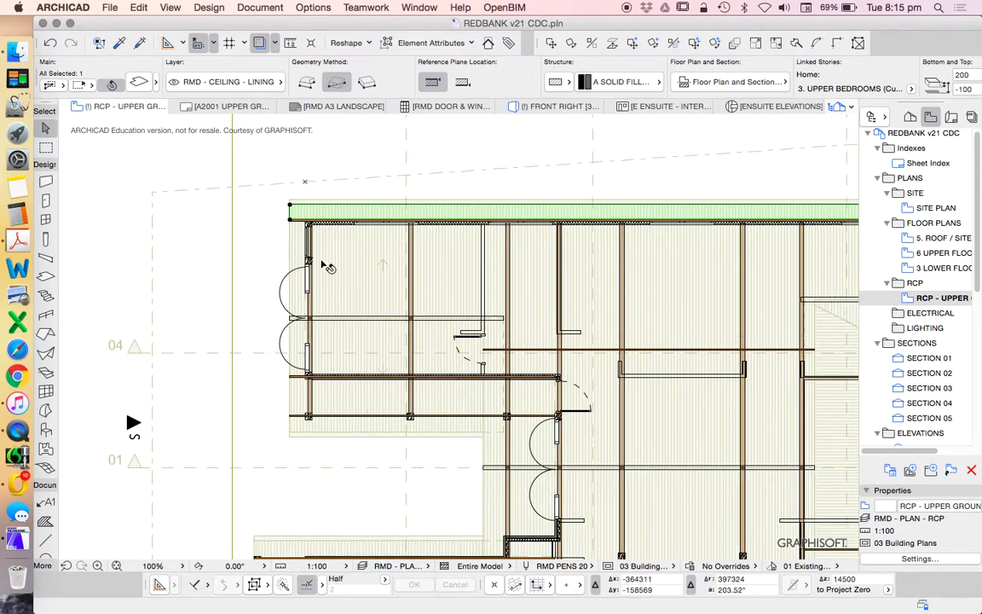
click(365, 250)
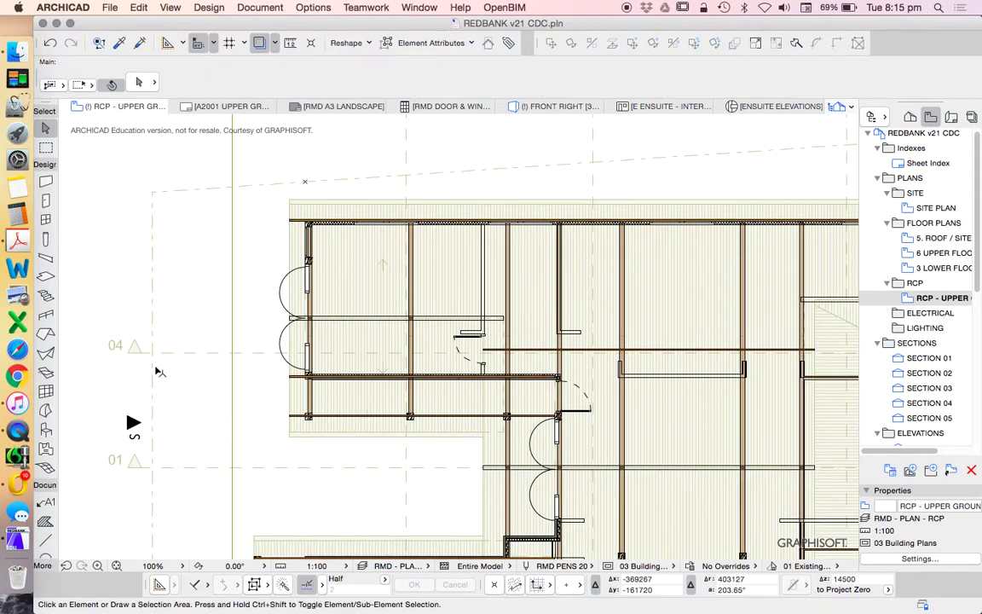
Step: Draw a fill-pen 12 rectangular fill, about 21250 x 450, over the top eave strip
click(45, 520)
click(651, 76)
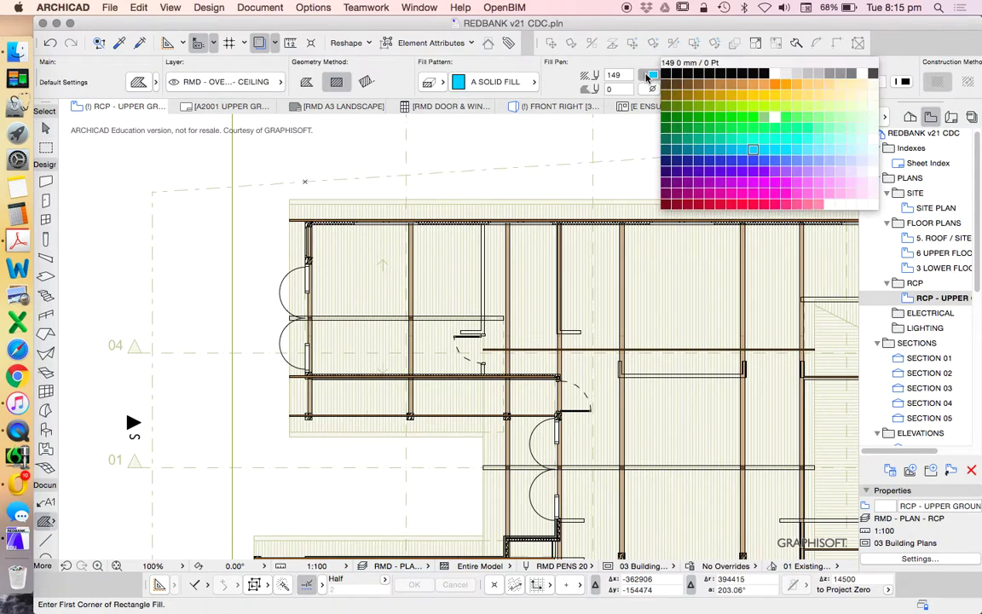
click(785, 77)
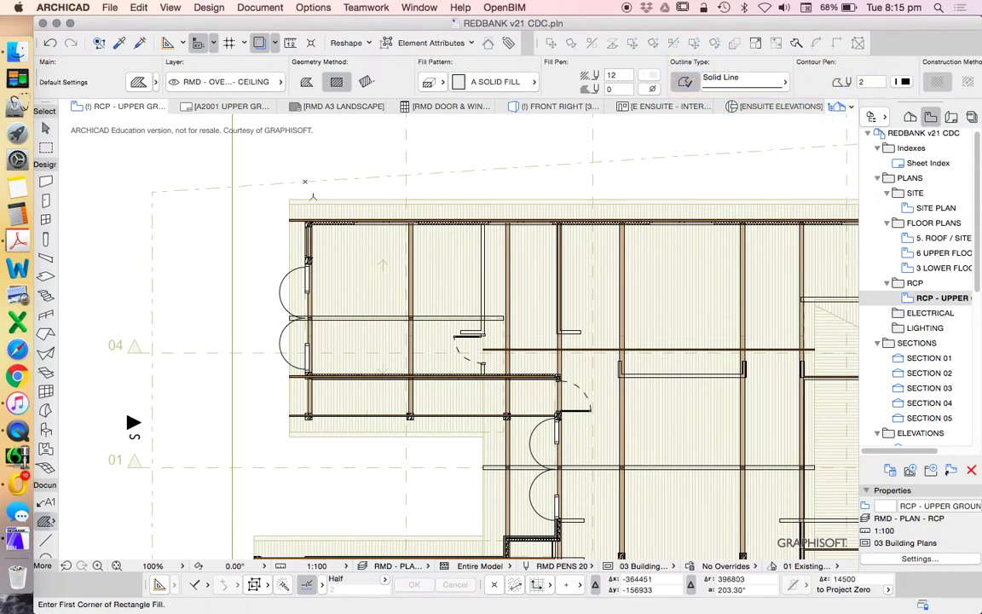
scroll(290, 227, up, 5)
click(290, 229)
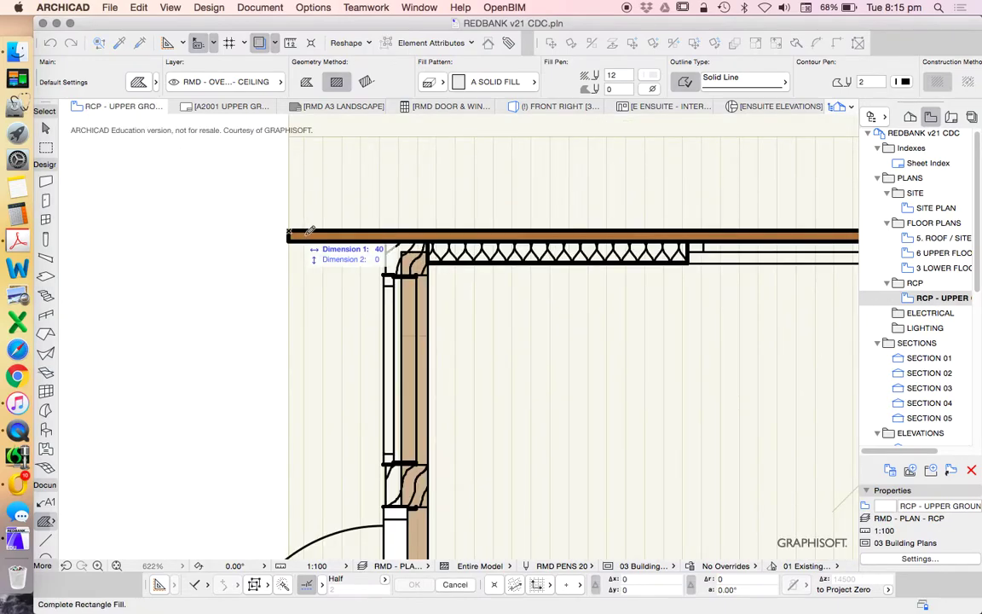
scroll(223, 247, down, 8)
scroll(511, 248, up, 8)
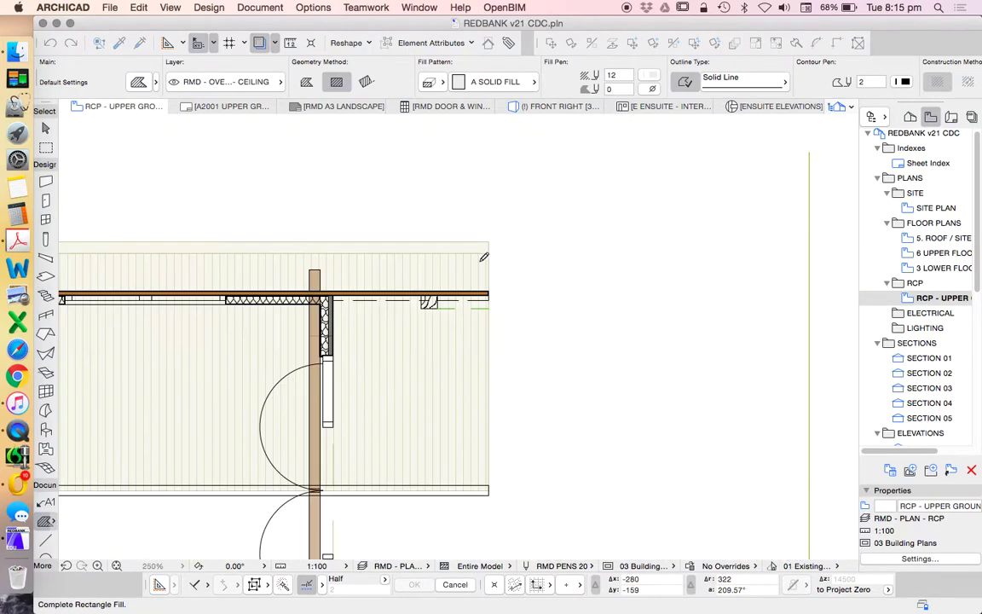
click(514, 240)
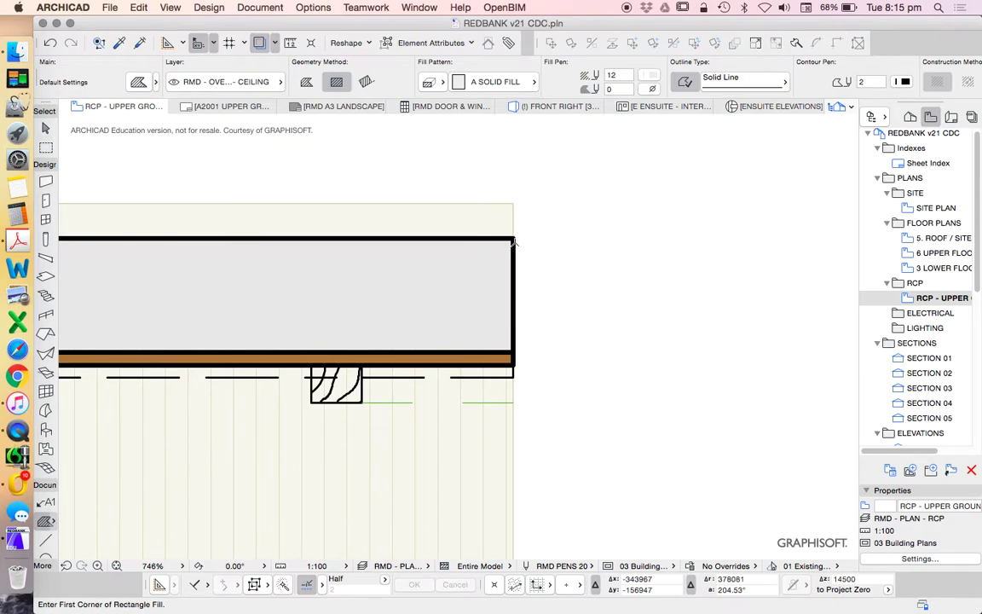
key(super+a)
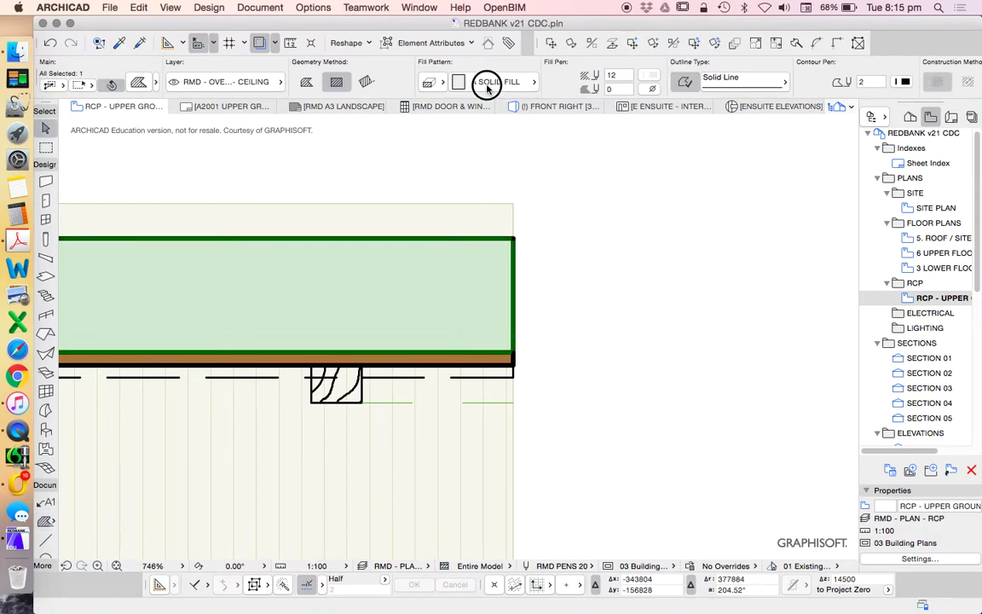
Step: Change the eave fill pattern to 25% and its outline to contour pen 1
click(495, 82)
click(588, 101)
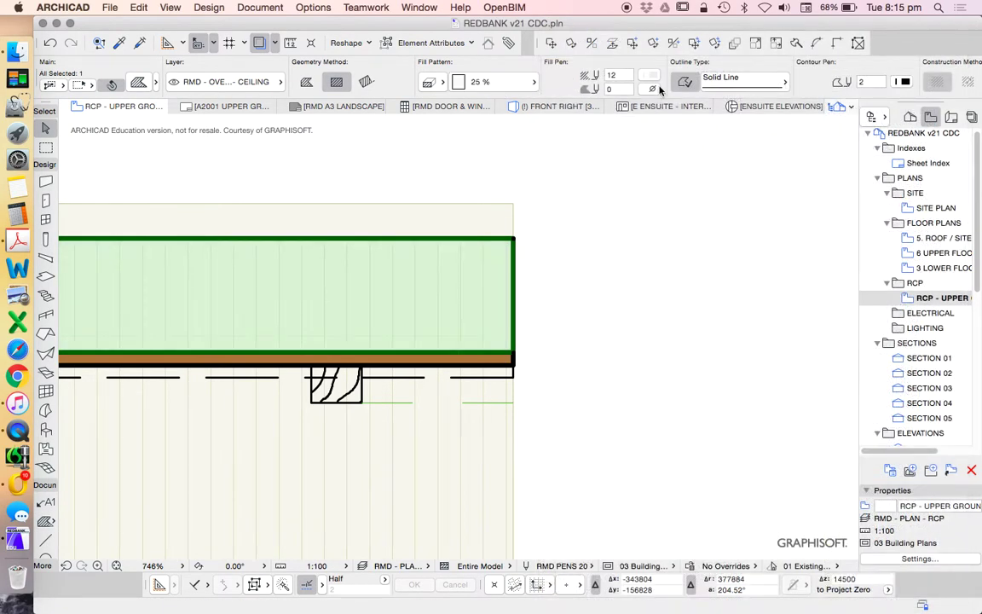
click(902, 83)
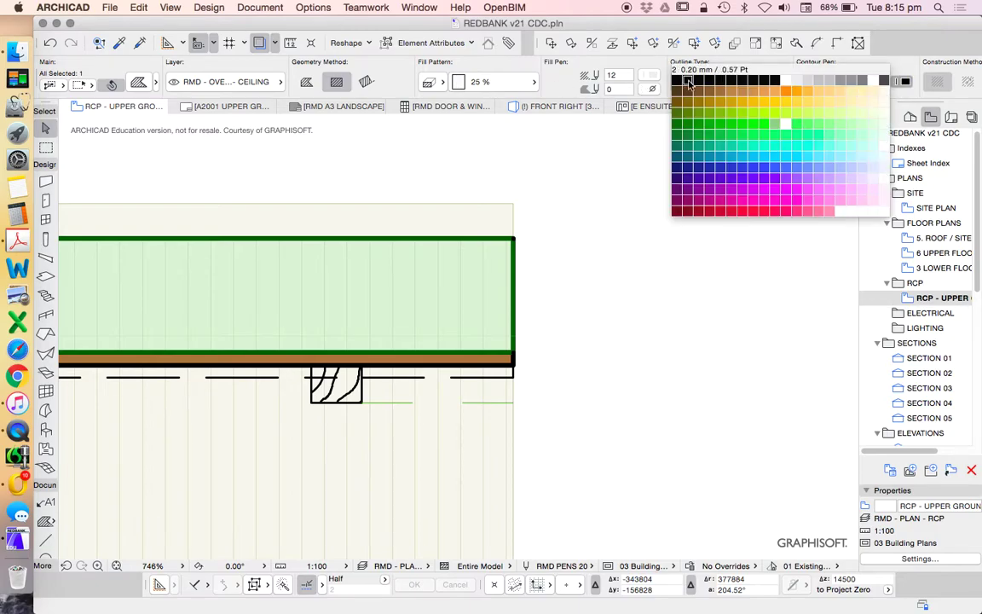
click(686, 82)
click(895, 88)
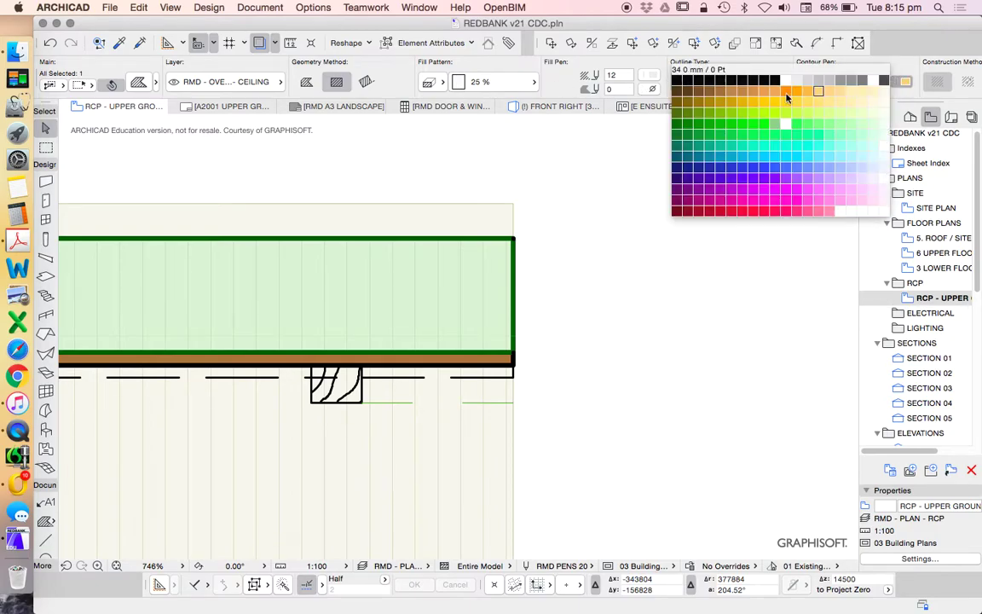
click(630, 84)
Step: Send the eave fill to the back and set its fill pen to grey 14
right_click(663, 303)
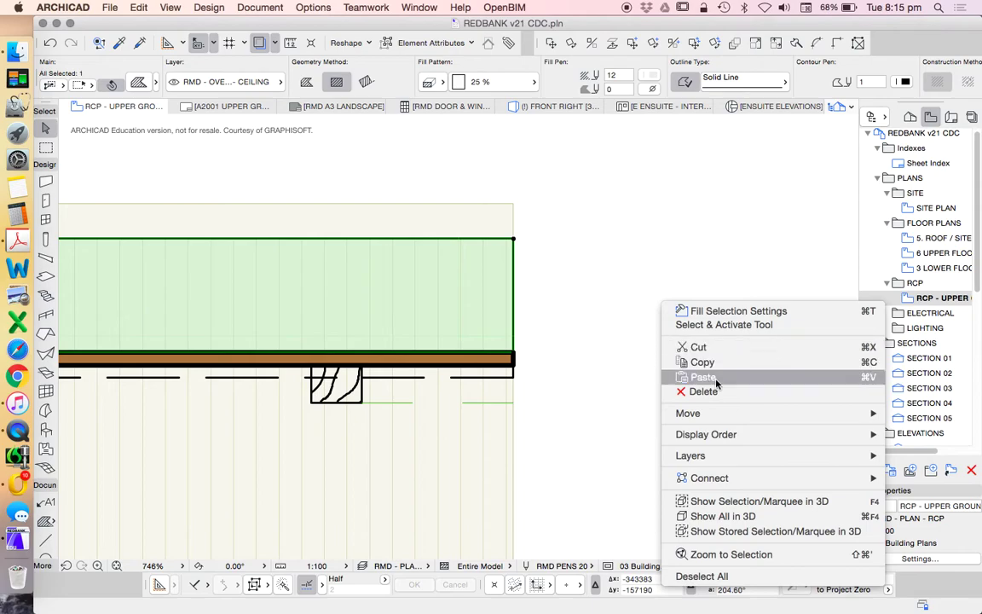
mouse_move(731, 434)
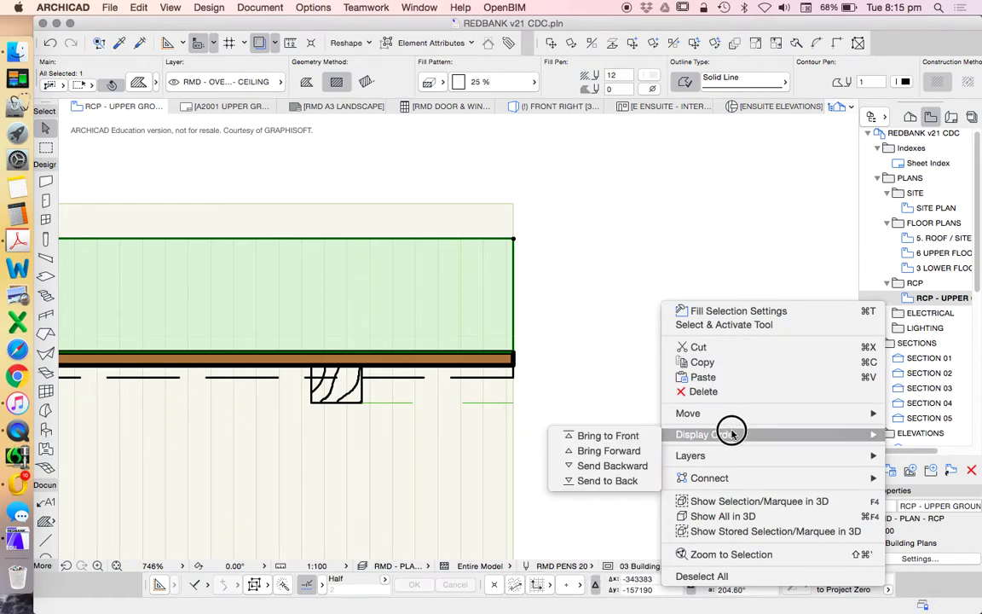
click(630, 479)
click(651, 77)
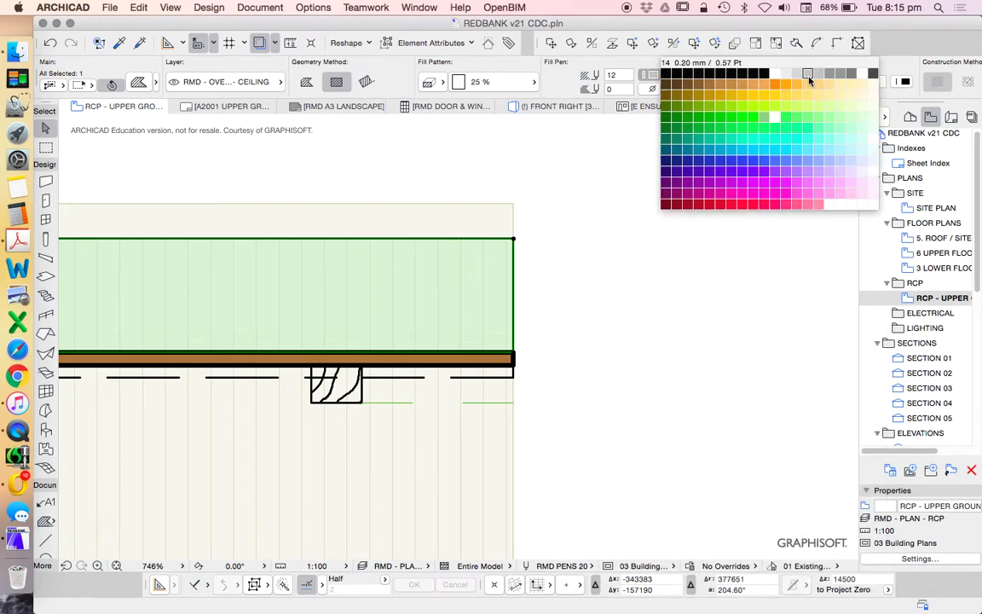
click(727, 73)
click(690, 264)
scroll(690, 263, down, 10)
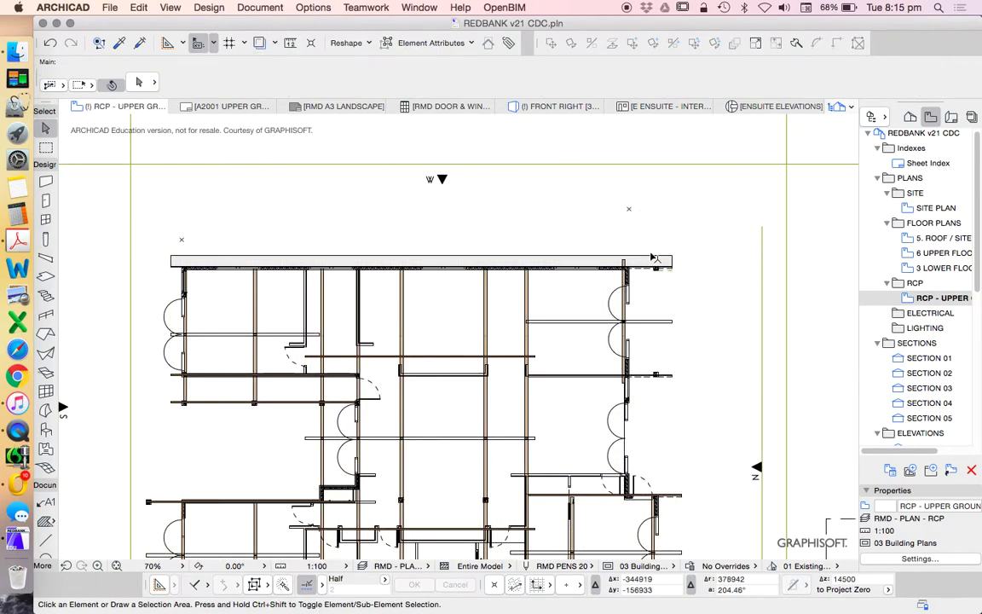
Step: Turn on the faded Trace reference beneath the ceiling plan, then bring up the layout sheet list
scroll(572, 270, up, 8)
scroll(616, 253, down, 9)
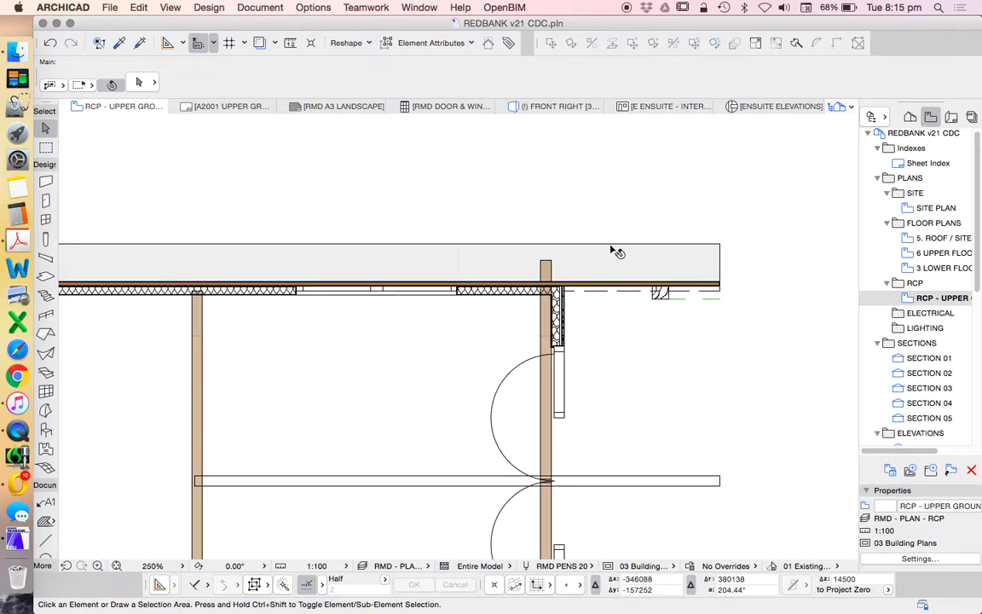
click(467, 236)
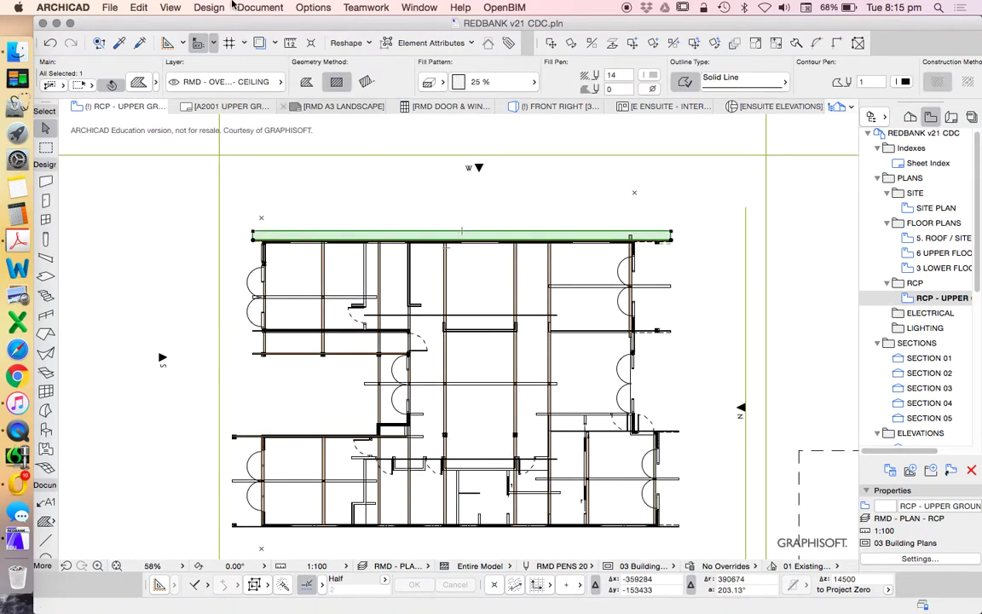
click(260, 44)
click(321, 213)
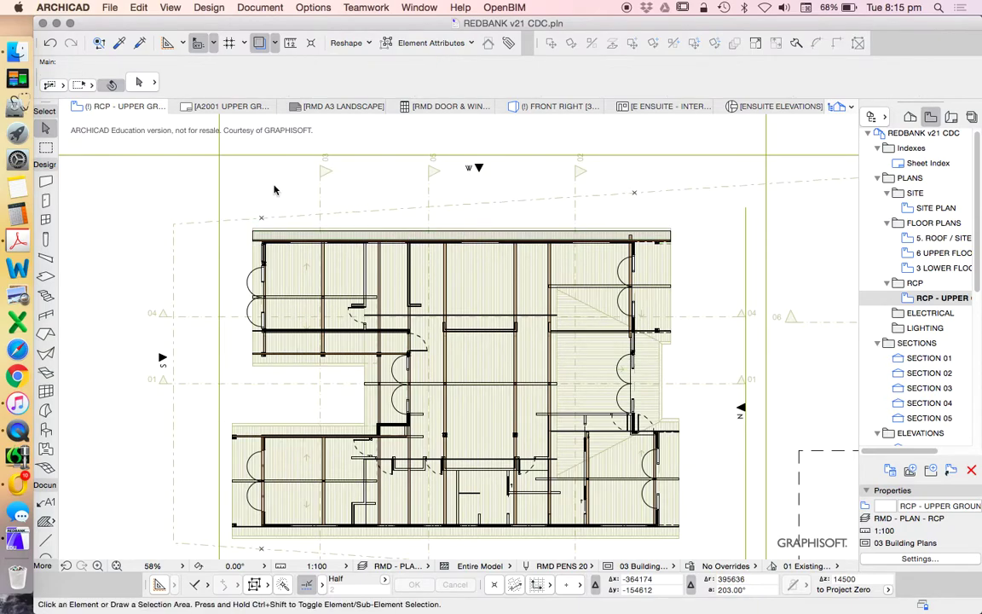
scroll(401, 211, down, 2)
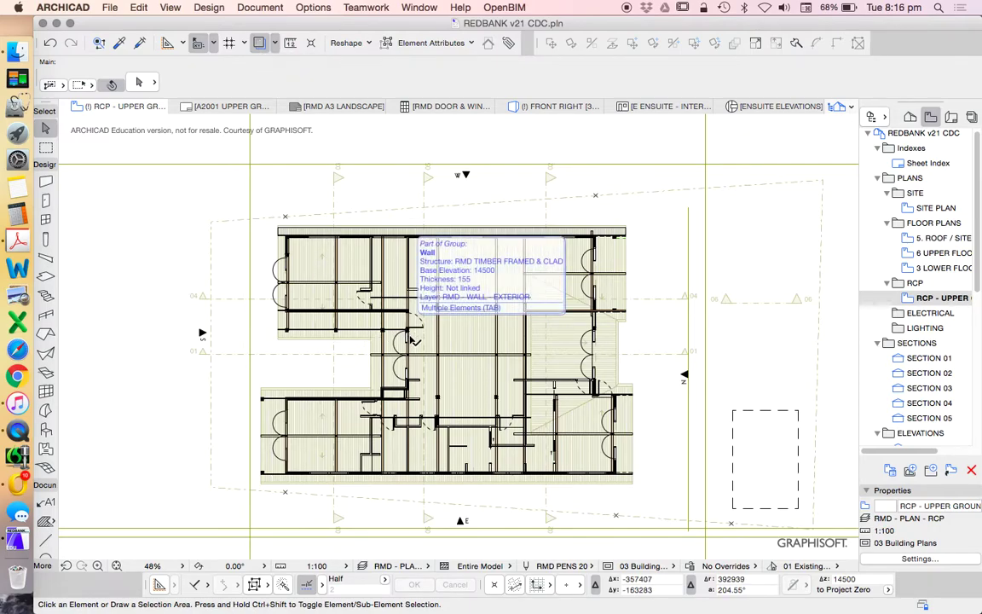
scroll(546, 278, down, 2)
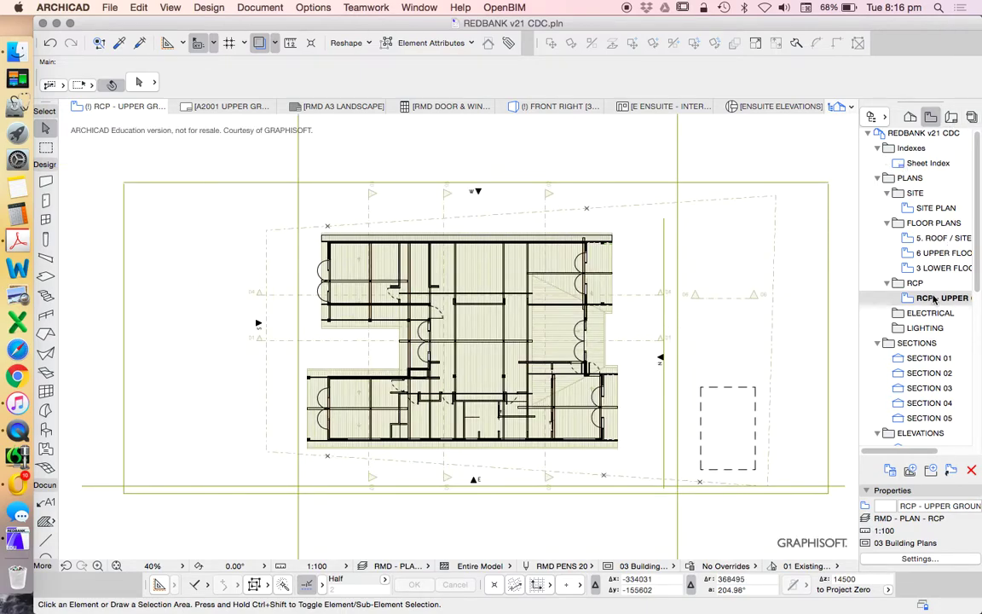
click(952, 117)
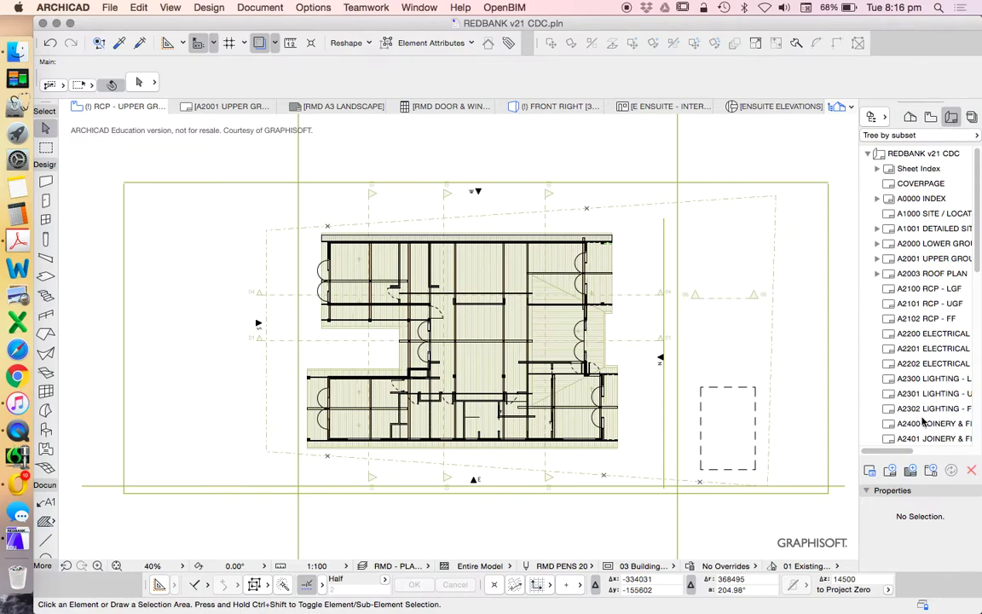
Step: Open layout A2101 RCP - UGF and place the RCP - UPPER GROUND view beside the sheet
double_click(953, 304)
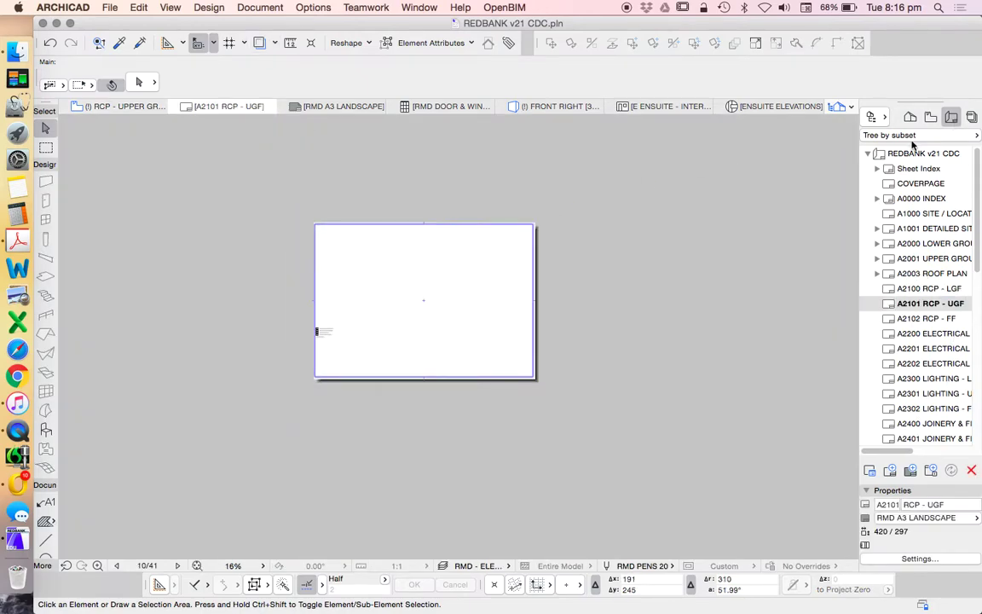
click(931, 117)
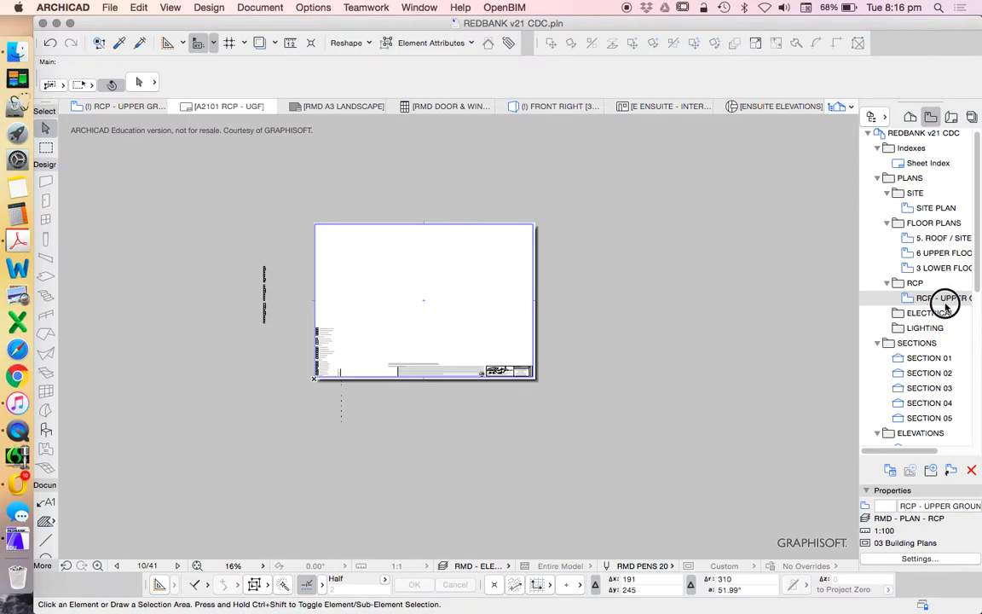
mouse_move(944, 307)
mouse_down()
mouse_move(284, 307)
mouse_move(665, 337)
mouse_up()
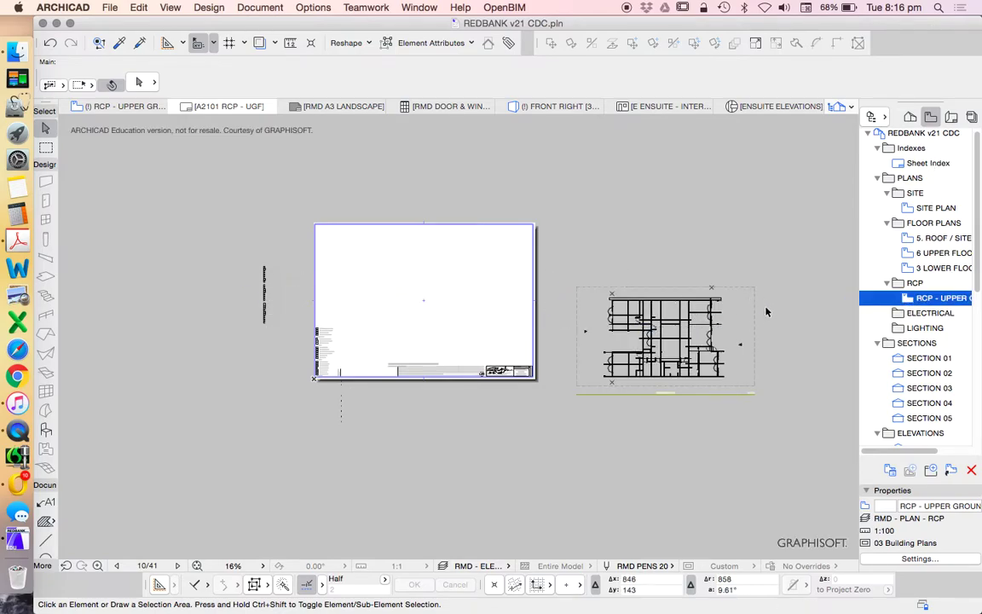
click(679, 252)
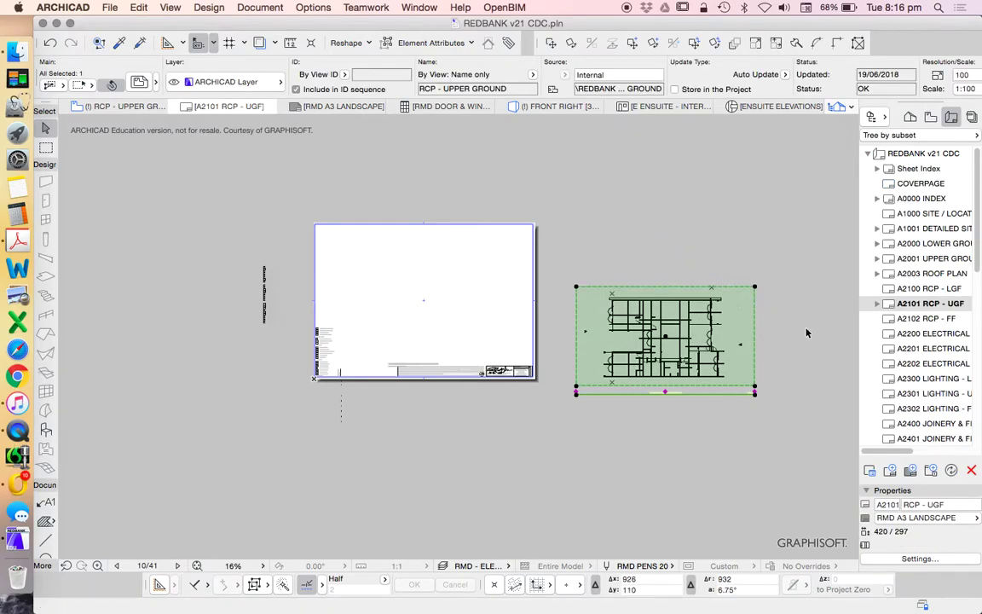
Step: Delete the placed drawing and copy the UPPER FLOOR drawing from layout A2001
key(Delete)
double_click(931, 260)
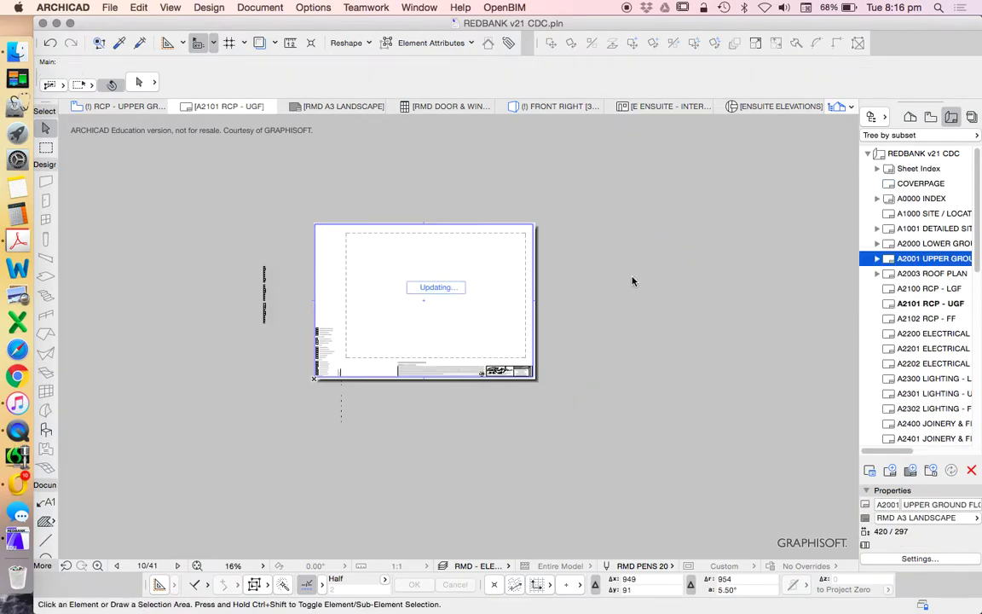
click(583, 261)
click(517, 204)
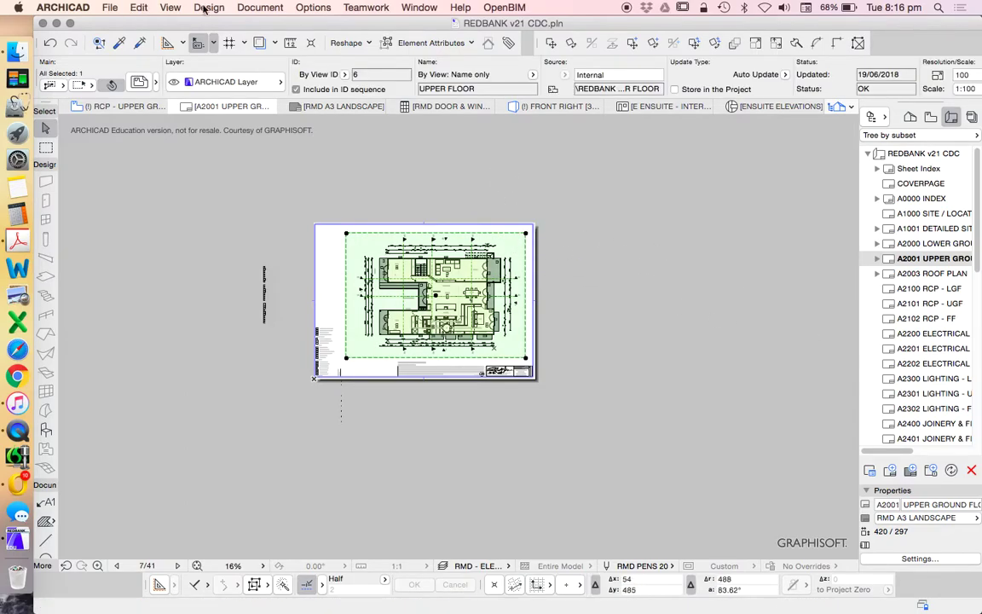
click(138, 7)
click(724, 213)
Step: Paste the copied UPPER FLOOR drawing in place on layout A2101 RCP - UGF
click(917, 303)
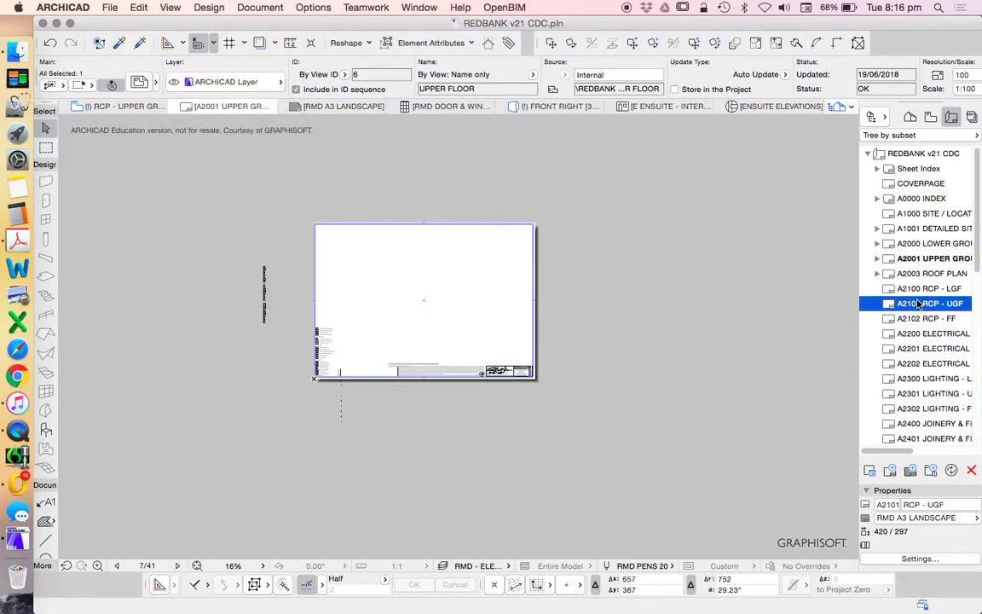
key(super+v)
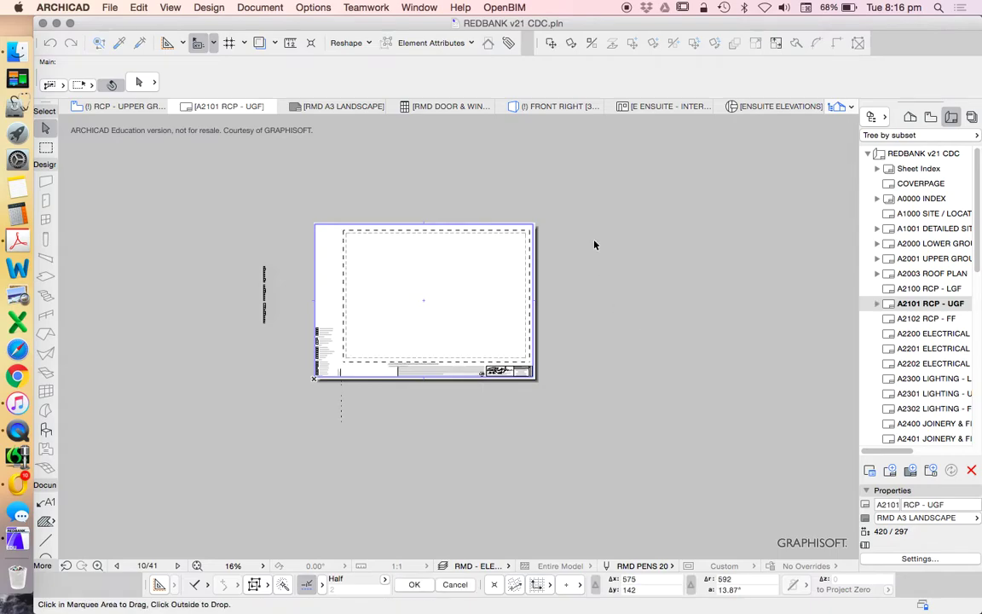
click(599, 250)
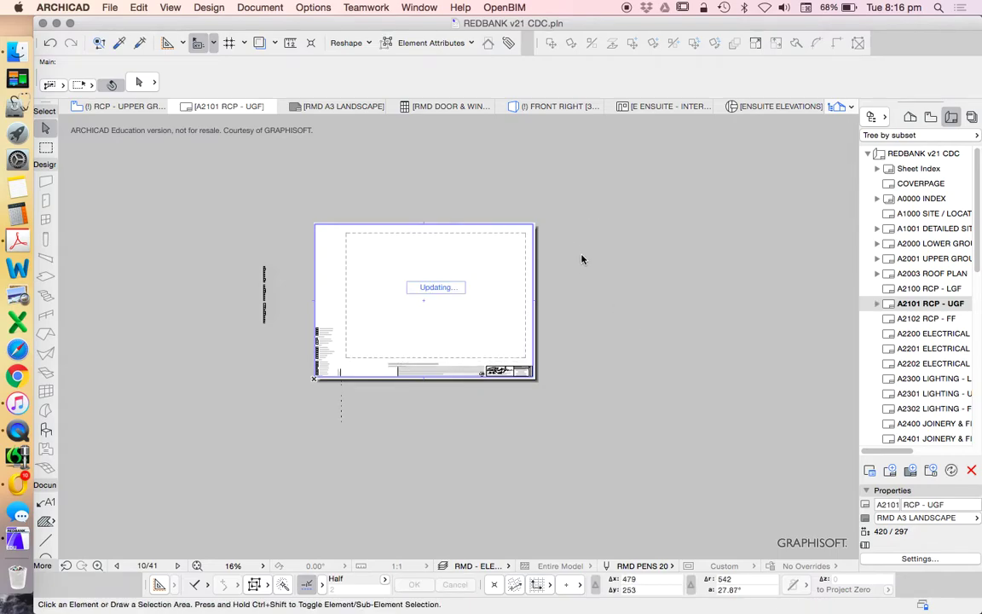
click(529, 231)
Step: Relink the pasted drawing to the internal RCP - UPPER GROUND view with Link Drawing to
right_click(510, 191)
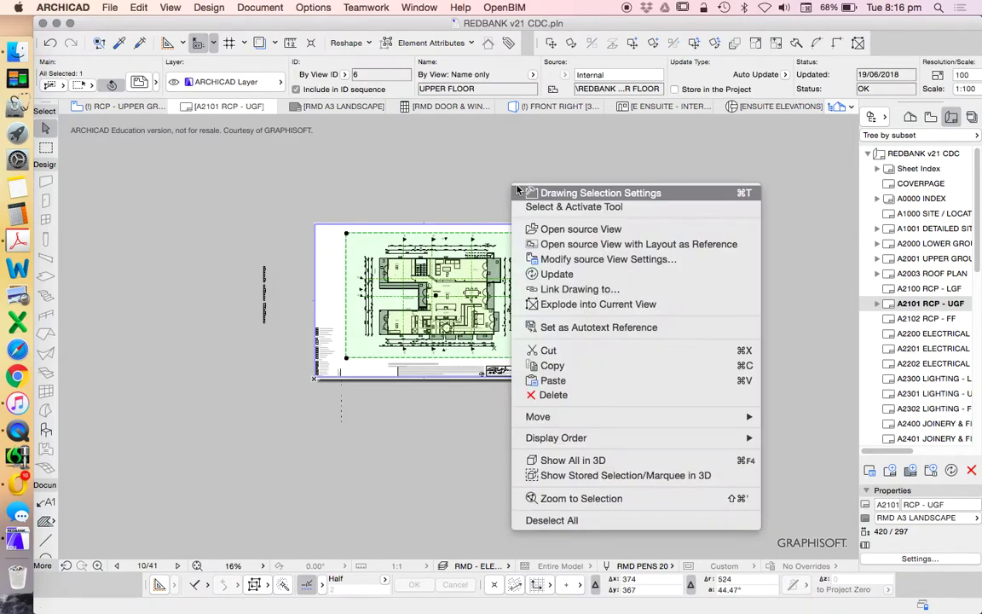
click(571, 274)
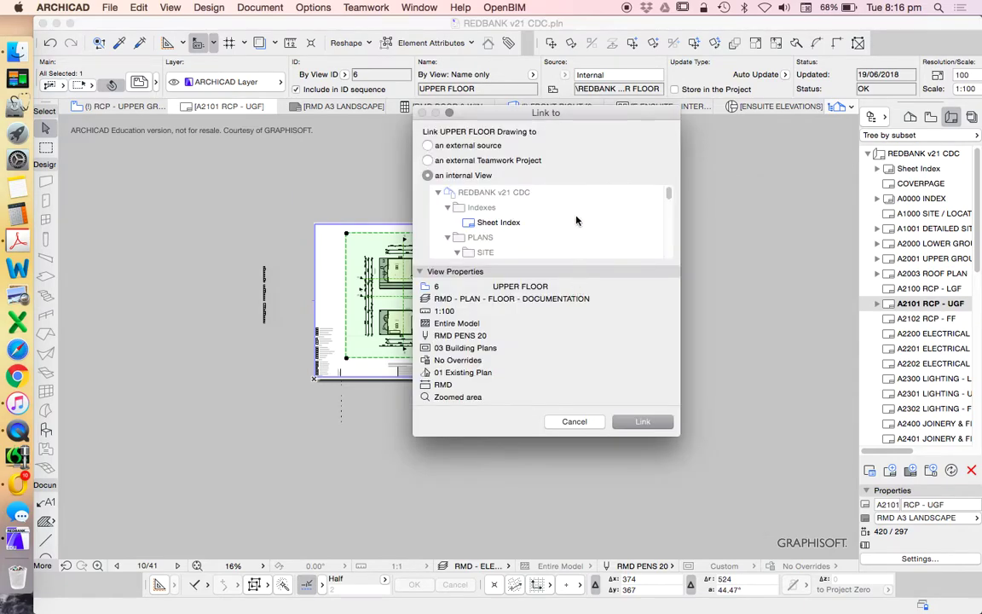
scroll(576, 220, down, 3)
click(553, 244)
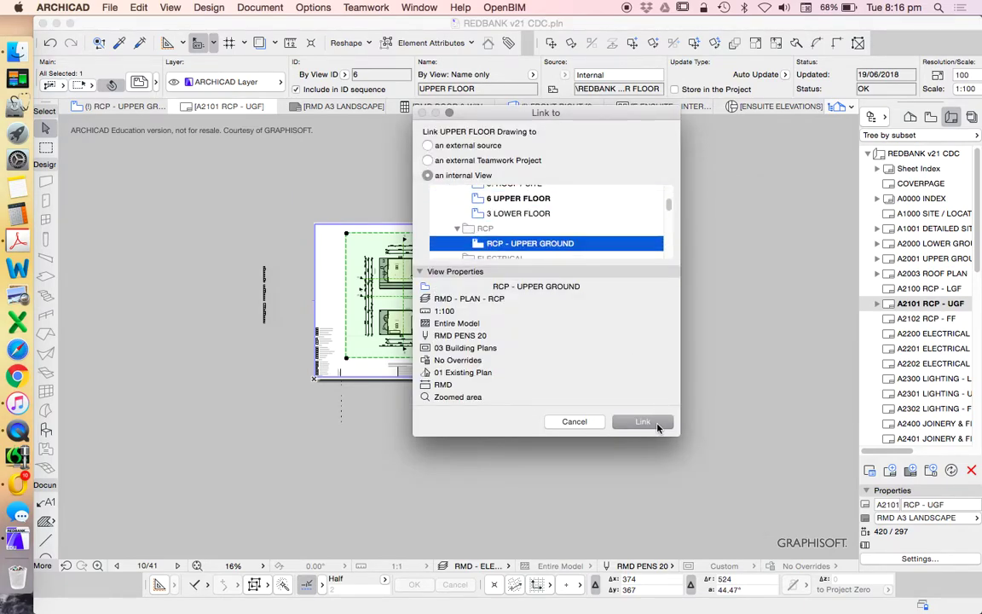
click(653, 421)
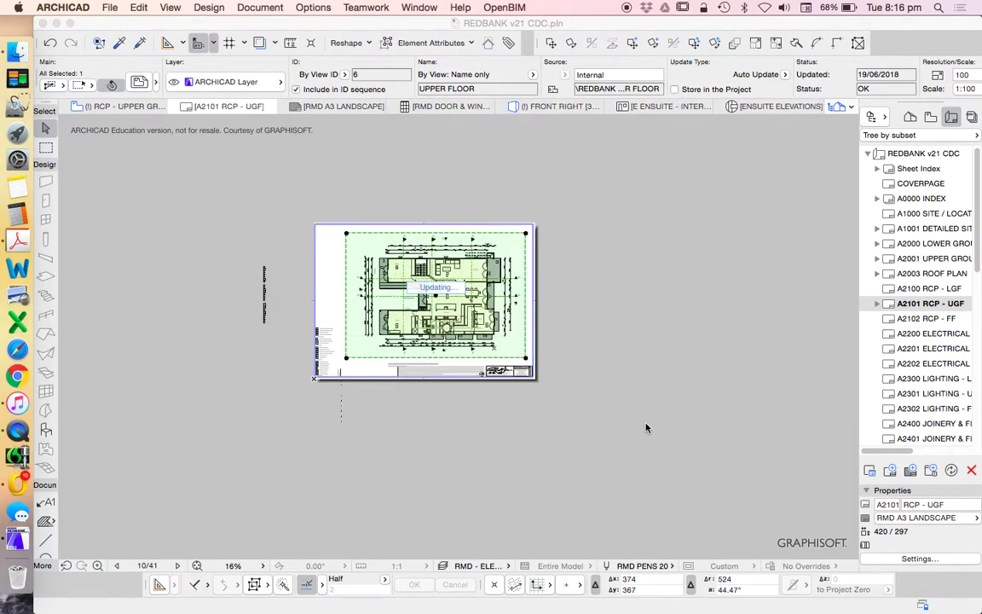
click(600, 388)
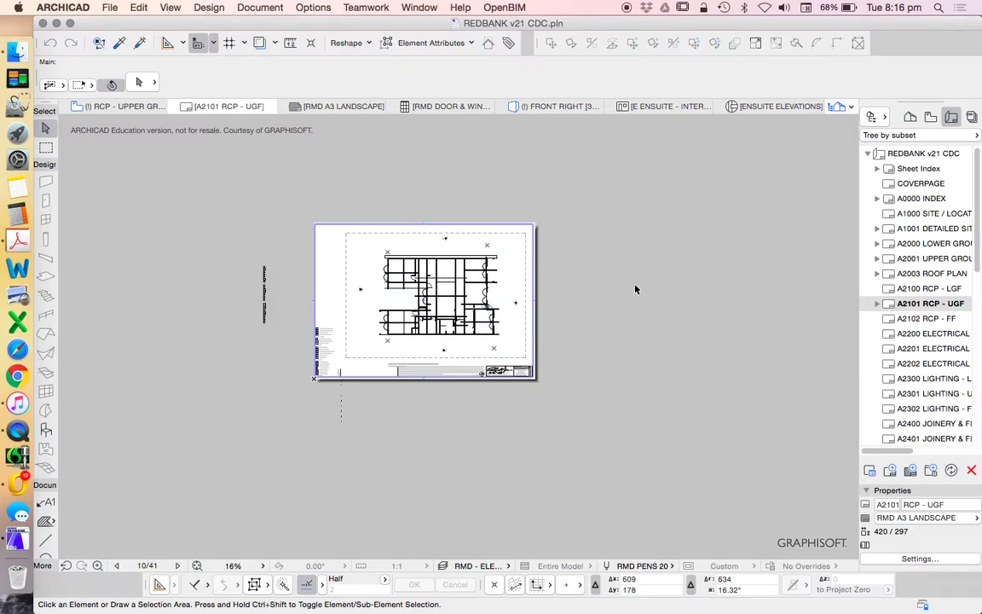
scroll(502, 271, up, 4)
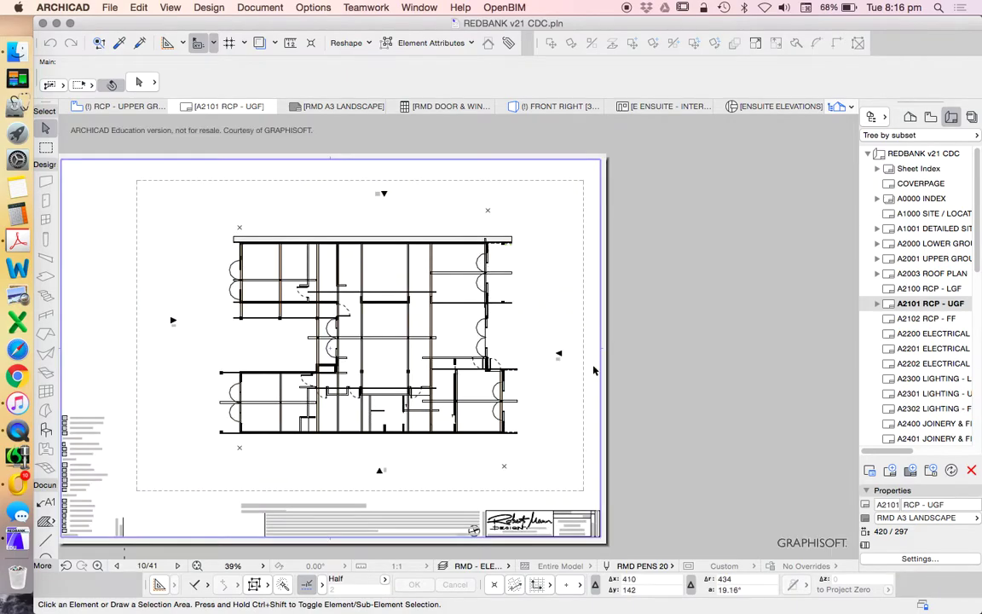
click(260, 43)
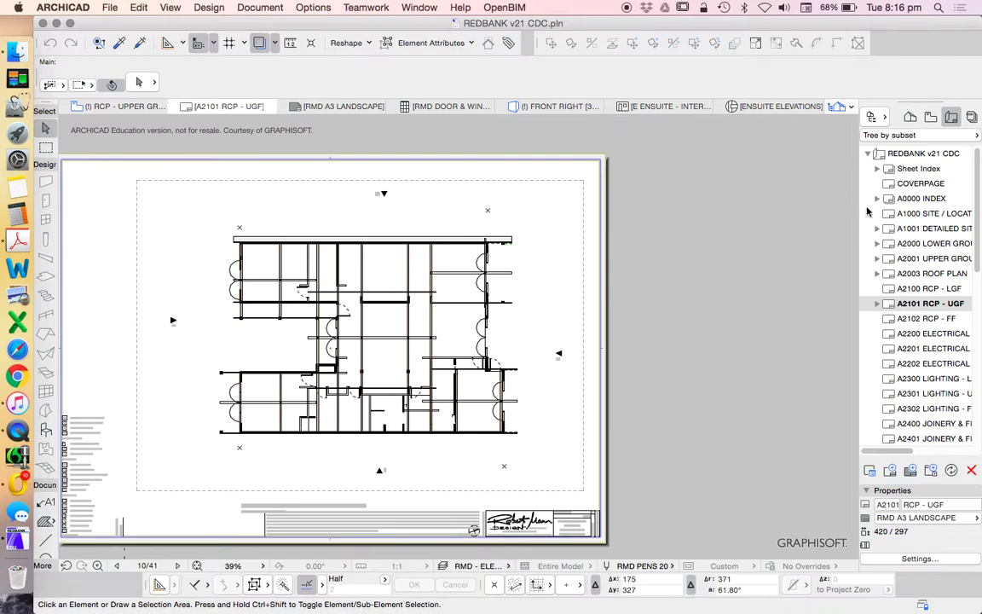
right_click(923, 260)
click(821, 359)
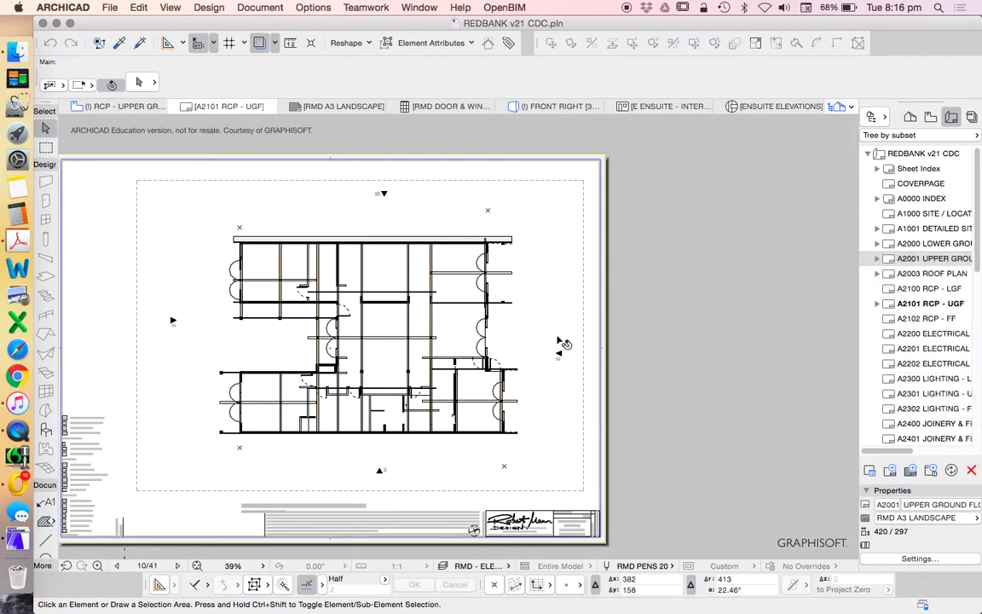
click(260, 43)
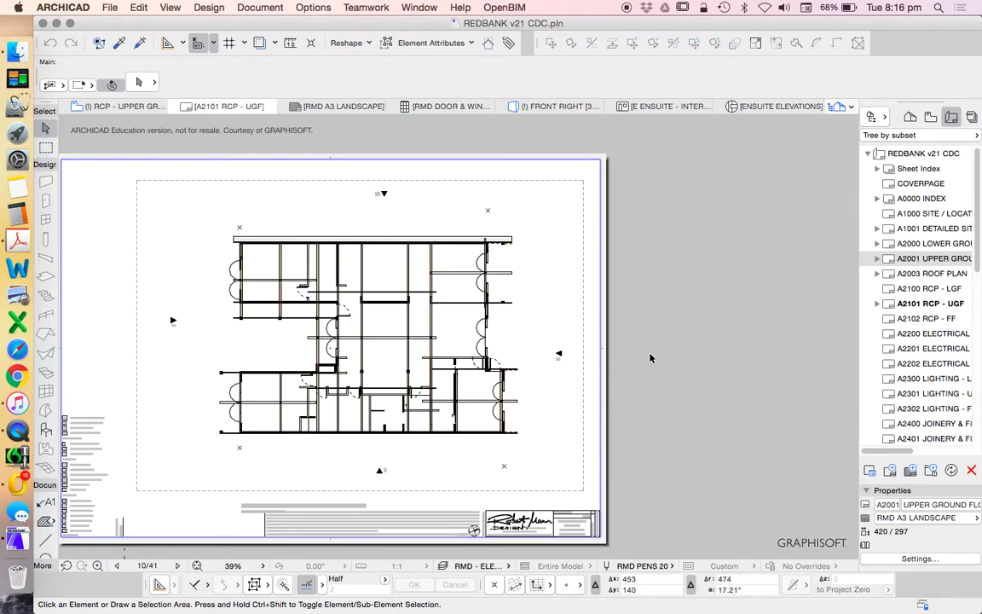
scroll(650, 358, down, 3)
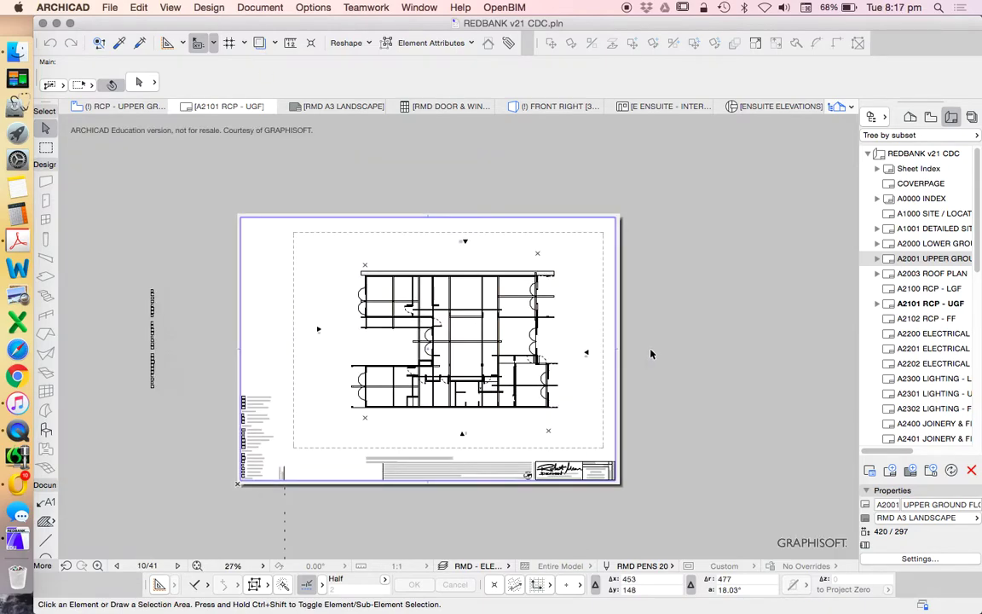
scroll(501, 497, up, 3)
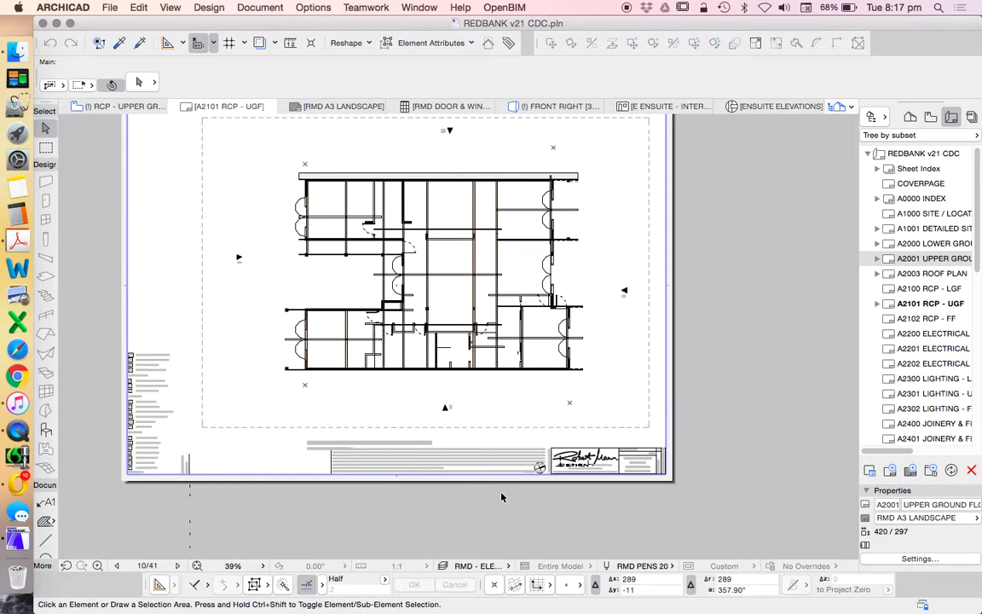
scroll(449, 436, down, 4)
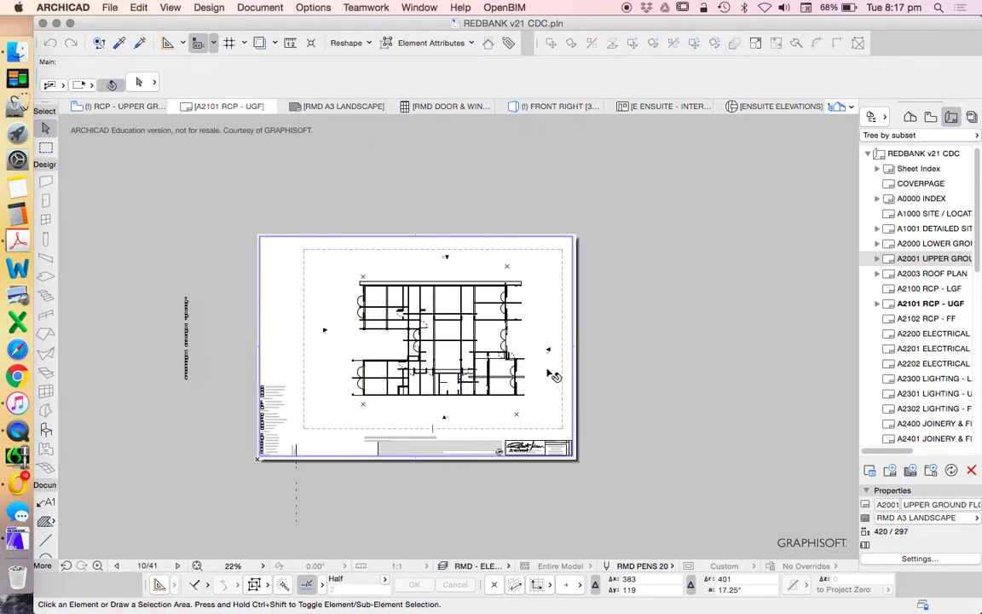
scroll(531, 367, up, 2)
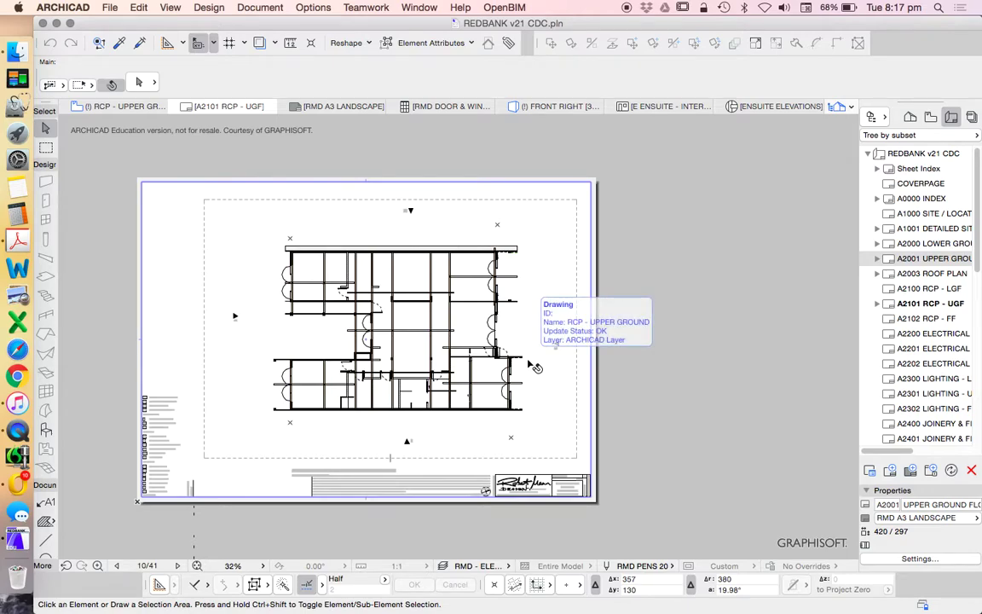